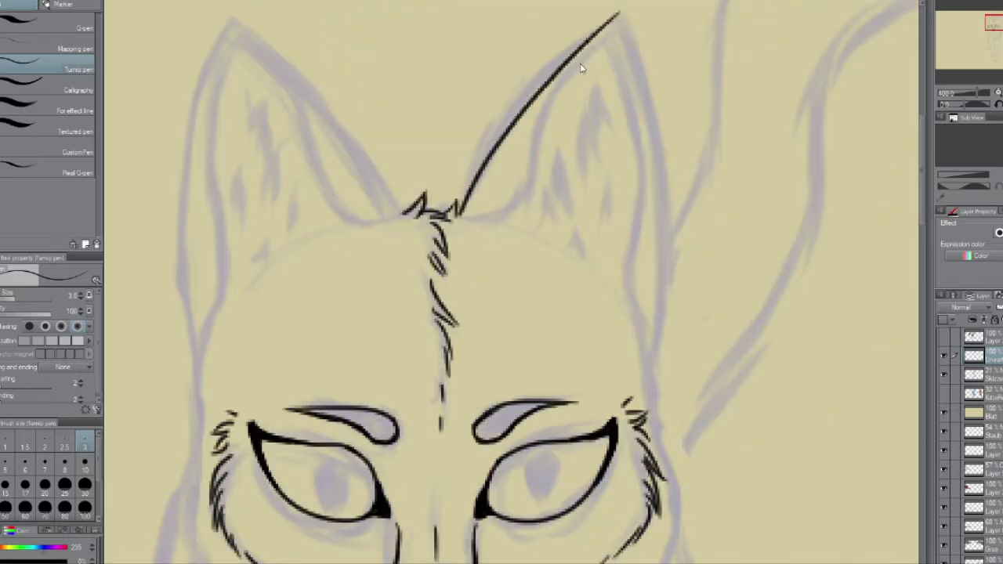
Step: Ink the first ear's long outer edge and inner rim line, adding fur tufts where the ear meets the head
key("h")
left_click_drag(476, 48, 401, 429)
left_click_drag(457, 98, 437, 189)
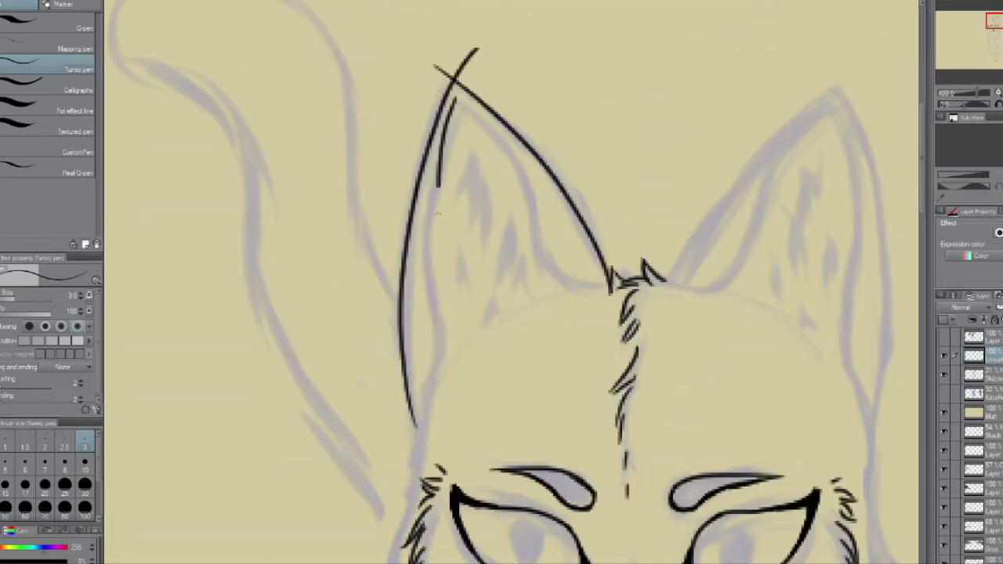
key("ctrl+z")
left_click_drag(458, 104, 432, 404)
left_click_drag(416, 384, 396, 451)
left_click_drag(419, 411, 392, 478)
Step: Complete the first ear's inner rim toward the forehead and ink short fur strands inside the ear
key("h")
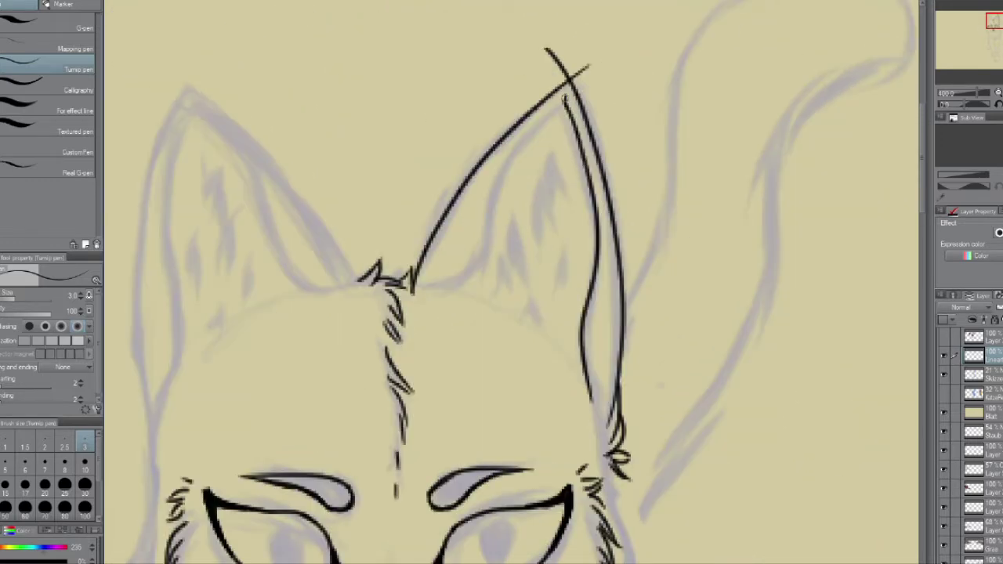
mouse_move(566, 100)
left_mouse_down()
mouse_move(469, 266)
mouse_move(424, 293)
left_mouse_up()
left_click_drag(509, 258, 497, 291)
left_click_drag(524, 223, 509, 282)
left_click_drag(549, 188, 537, 250)
left_click_drag(556, 157, 549, 218)
left_click_drag(561, 137, 558, 185)
left_click_drag(572, 236, 556, 297)
Step: Ink the outer outline of the second ear, redrawing misplaced strokes and tidying the ear tip
scroll(502, 282, "down", 2)
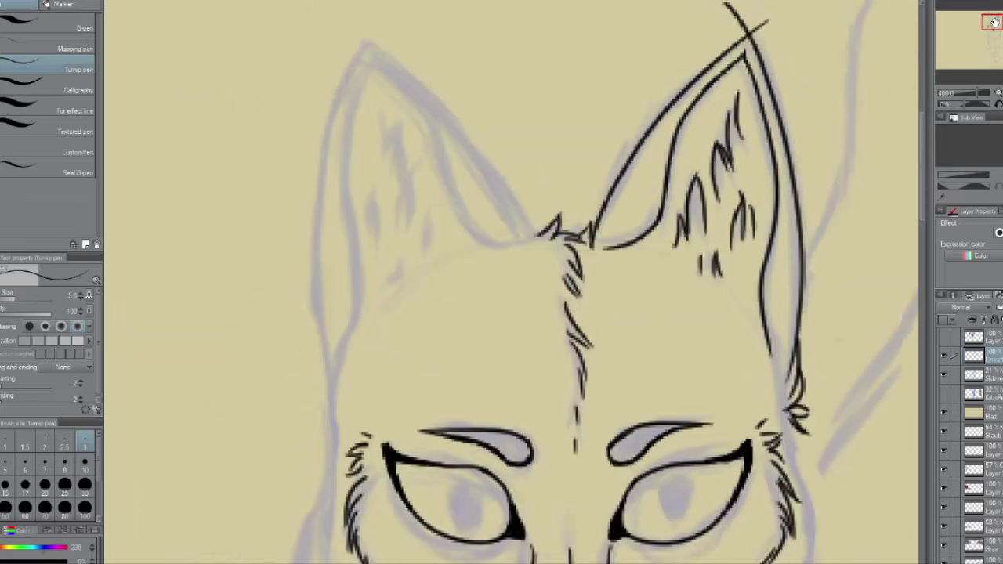
key("h")
scroll(502, 282, "up", 2)
left_click_drag(682, 51, 508, 236)
key("ctrl+z")
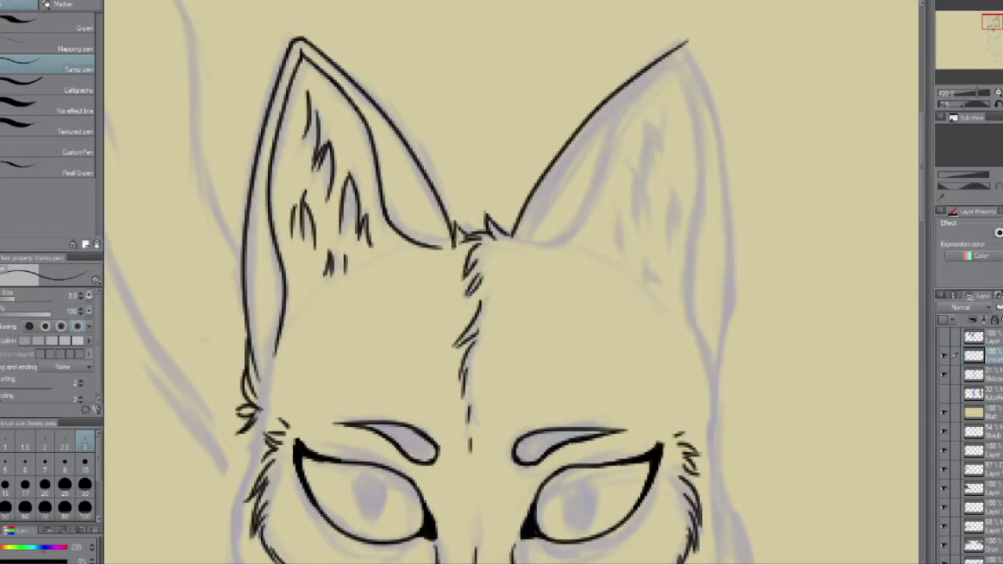
key("h")
mouse_move(357, 31)
left_mouse_down()
mouse_move(309, 395)
mouse_move(291, 439)
mouse_move(301, 453)
left_mouse_up()
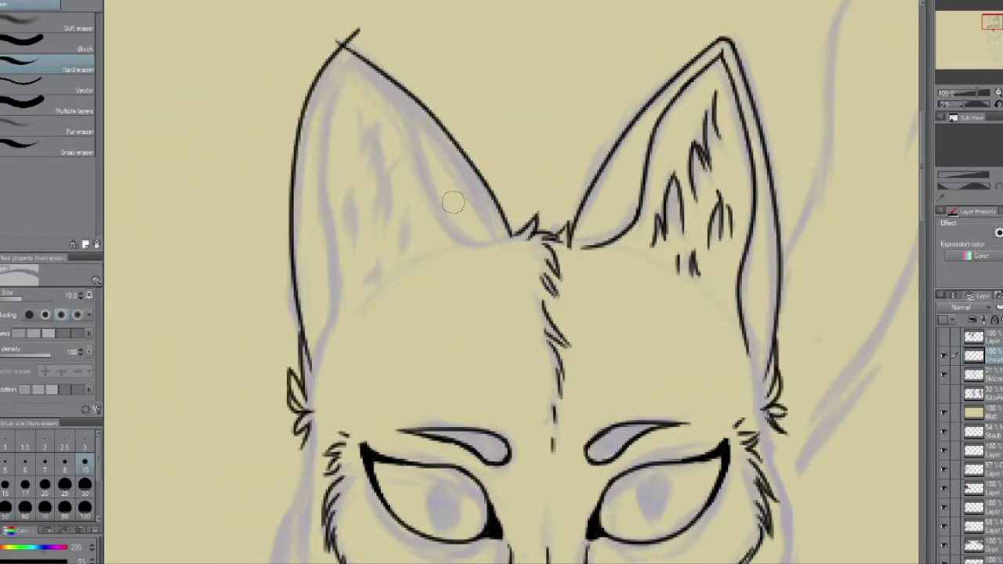
key("ctrl+z")
left_click_drag(353, 45, 319, 349)
Step: Ink the second ear's inner rim and the short fur strands inside it
key("h")
left_click_drag(682, 61, 526, 244)
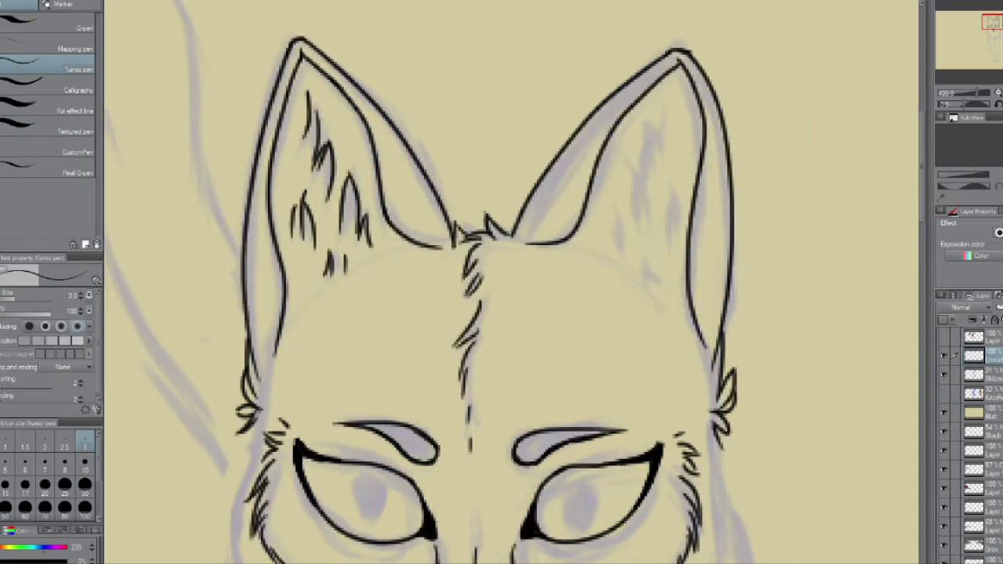
left_click_drag(667, 100, 643, 160)
left_click_drag(658, 127, 602, 246)
left_click_drag(630, 180, 619, 230)
left_click_drag(671, 199, 652, 289)
Step: Ink the outer fur contour on one side of the face, from below the ear along the cheek to the chin
key("ctrl+0")
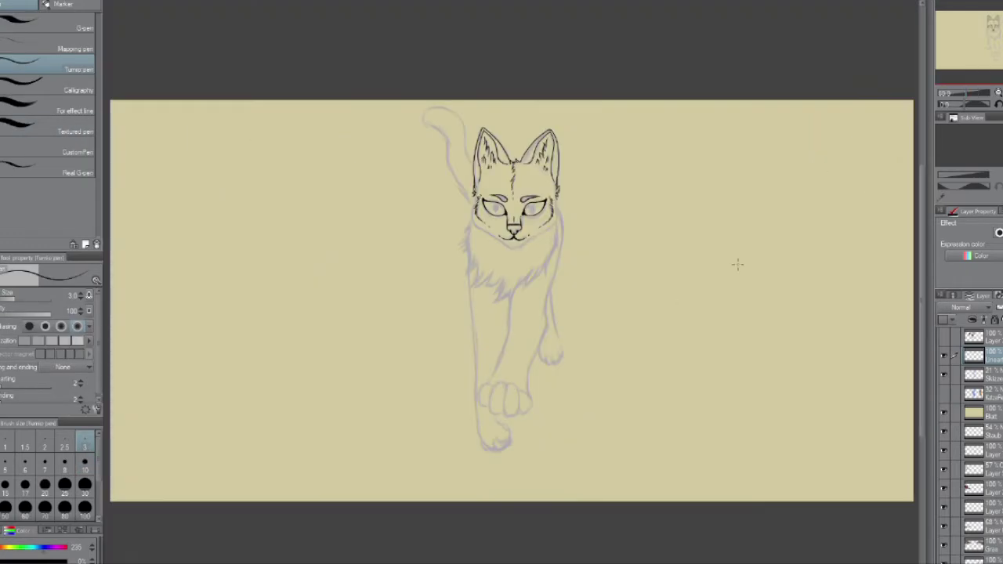
scroll(493, 212, "up", 5)
left_click_drag(394, 99, 376, 187)
left_click_drag(389, 166, 364, 298)
left_click_drag(424, 244, 384, 317)
mouse_move(419, 296)
left_mouse_down()
mouse_move(489, 337)
mouse_move(569, 410)
left_mouse_up()
Step: Ink the matching fur contour on the other side of the face down to the chin
key("h")
left_click_drag(176, 111, 166, 190)
left_click_drag(173, 102, 159, 259)
mouse_move(168, 221)
left_mouse_down()
mouse_move(210, 312)
mouse_move(303, 361)
left_mouse_up()
left_click_drag(293, 346, 380, 417)
Step: Clean up the chin tufts with the Hard eraser and redraw the chin line
scroll(439, 329, "up", 3)
scroll(468, 306, "down", 3)
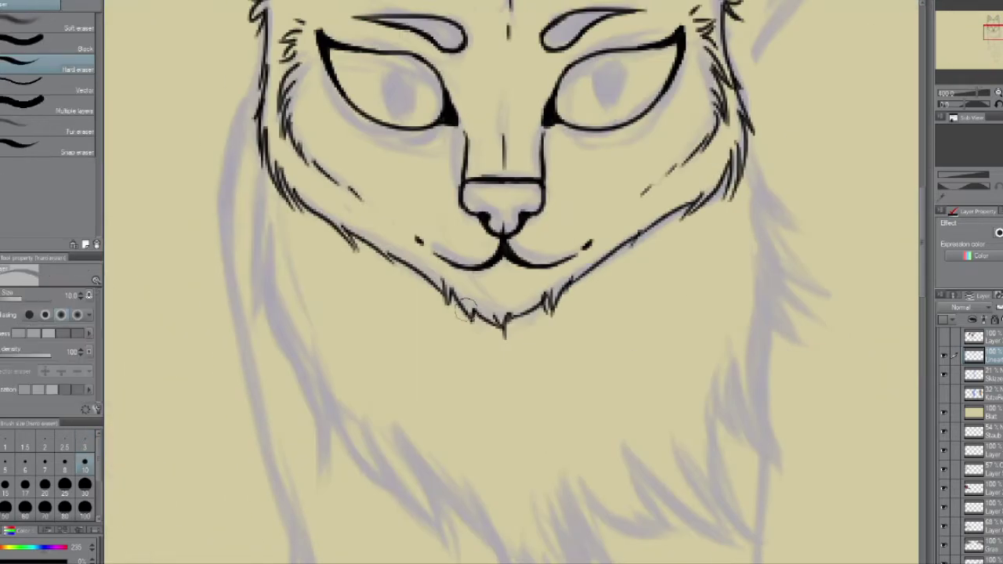
left_click_drag(467, 304, 475, 328)
left_click_drag(572, 283, 509, 338)
Step: Hide the sketch layer and ink slit-shaped pupils in both eyes with the Turnip pen
scroll(502, 314, "down", 5)
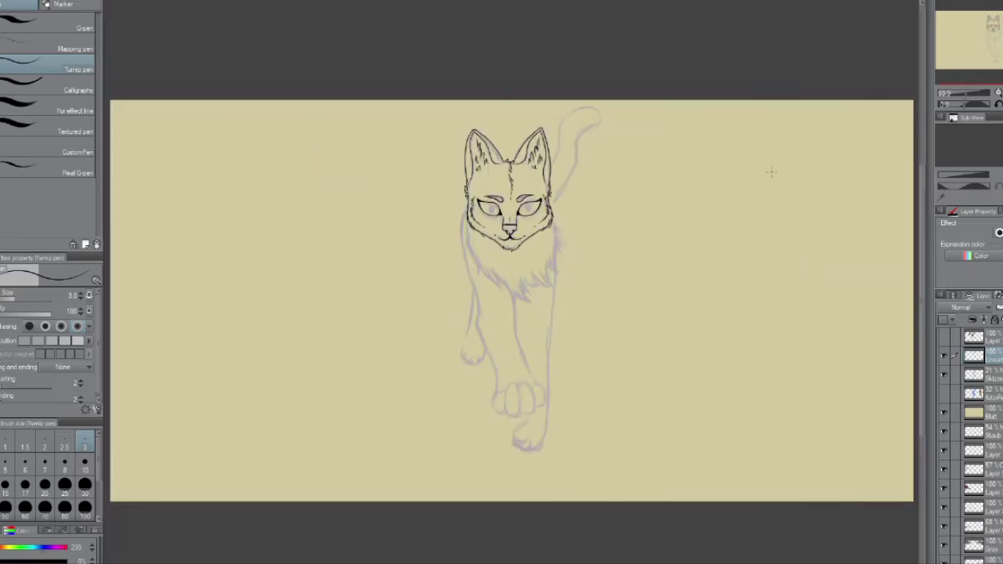
left_click(944, 375)
scroll(637, 192, "up", 5)
key("h")
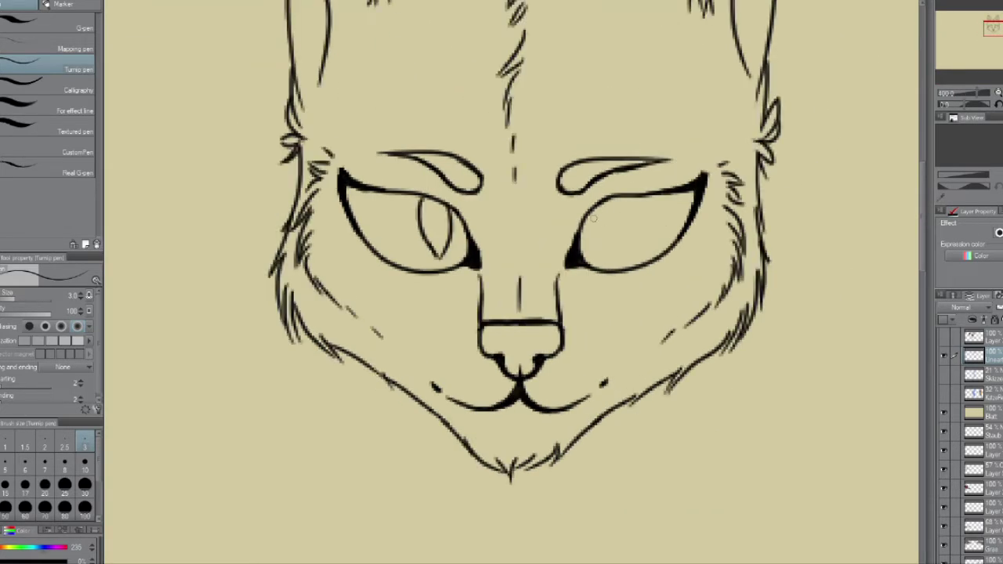
scroll(713, 377, "down", 5)
scroll(712, 376, "up", 6)
scroll(849, 212, "down", 6)
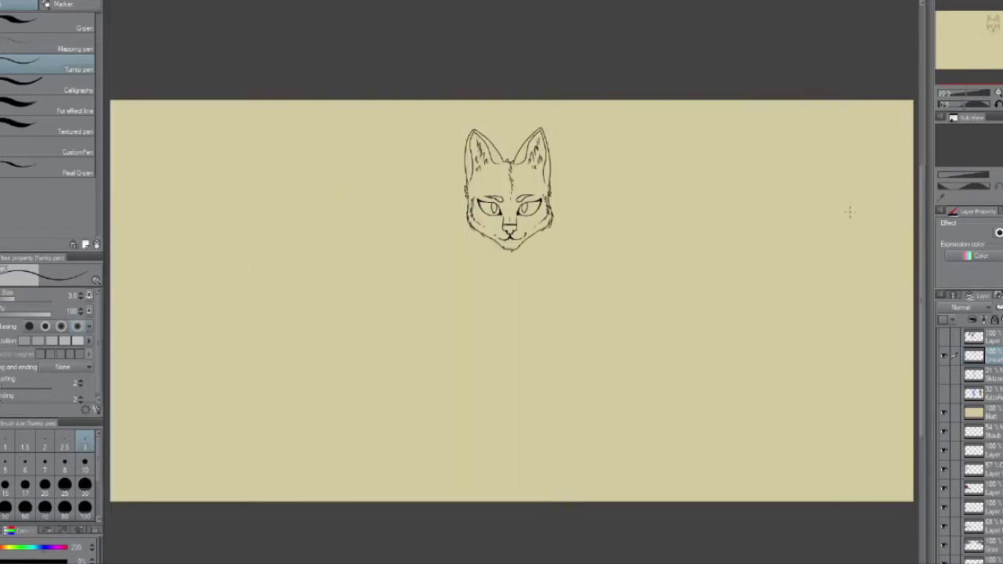
Step: Ink short crease lines between the eyebrows and inner eye corners, extend one mouth corner, and show the sketch again
scroll(517, 236, "up", 5)
scroll(517, 235, "down", 5)
scroll(524, 224, "up", 5)
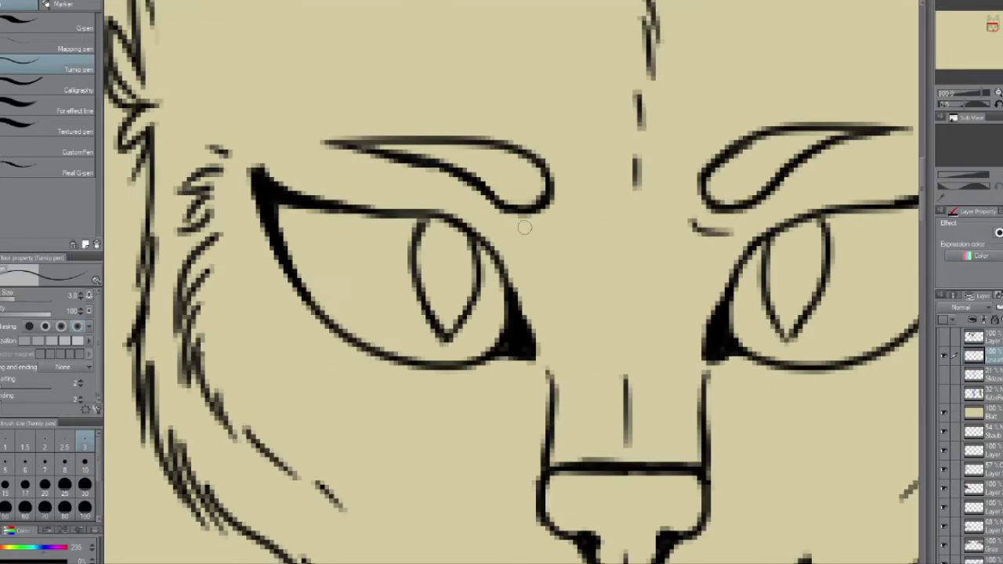
scroll(541, 188, "down", 1)
key("ctrl+0")
Step: Ink the fur edge of the chest ruff on one side, from below the cheek toward the middle
scroll(881, 149, "up", 5)
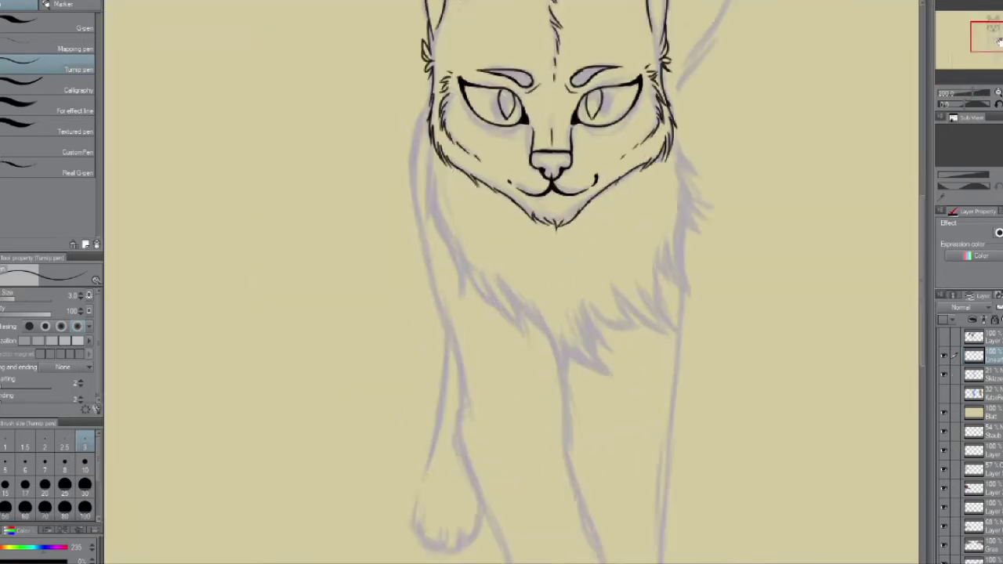
left_click_drag(443, 232, 430, 280)
left_click_drag(449, 266, 476, 360)
left_click_drag(475, 306, 549, 353)
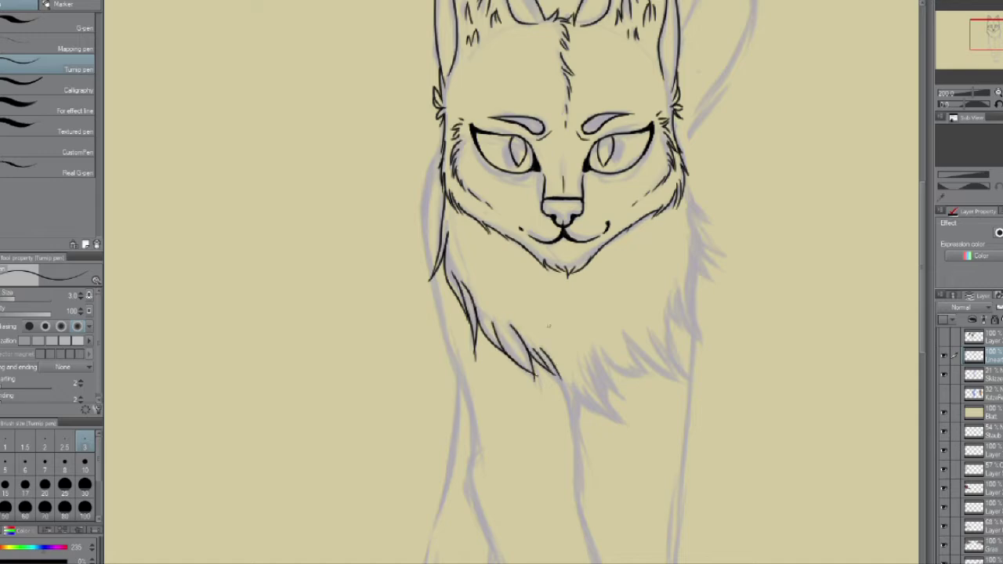
Step: Ink pointed fur tufts along the lower edge of the chest ruff
scroll(509, 314, "up", 3)
mouse_move(471, 380)
left_mouse_down()
mouse_move(423, 447)
mouse_move(394, 549)
left_mouse_up()
left_click_drag(402, 412, 388, 552)
mouse_move(361, 404)
left_mouse_down()
mouse_move(290, 548)
mouse_move(293, 541)
left_mouse_up()
left_click_drag(294, 363, 239, 470)
left_click_drag(236, 369, 169, 475)
left_click_drag(232, 349, 169, 471)
Step: Ink the fur tufts up the remaining side of the chest ruff to the cheek
left_click_drag(196, 330, 145, 439)
mouse_move(195, 290)
left_mouse_down()
mouse_move(168, 367)
mouse_move(167, 346)
left_mouse_up()
left_click_drag(181, 220, 133, 412)
left_click_drag(196, 314, 312, 380)
mouse_move(282, 137)
left_mouse_down()
mouse_move(234, 202)
mouse_move(209, 286)
left_mouse_up()
left_click_drag(266, 239, 252, 447)
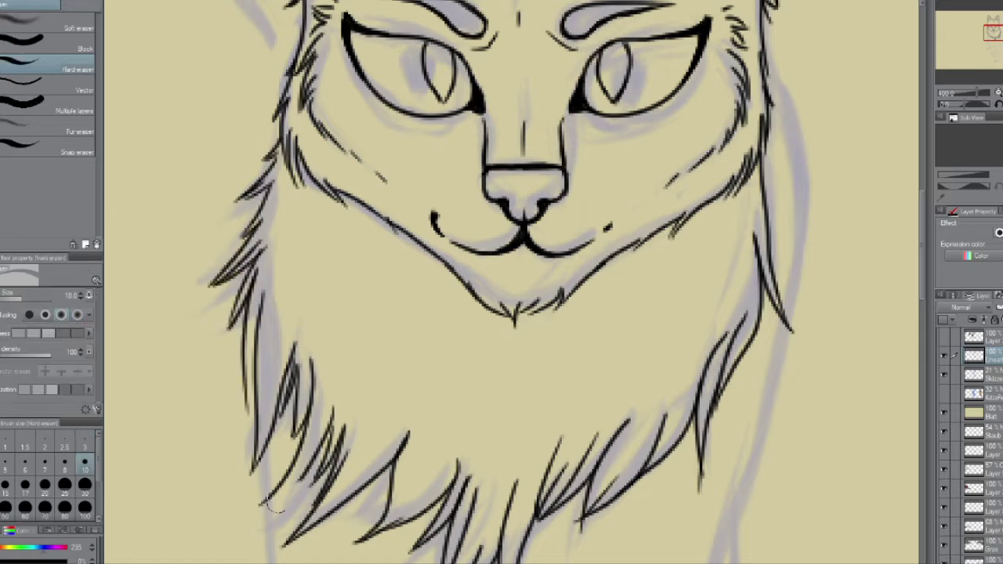
Step: Erase the untidy tufts on the side of the chest ruff and redraw them as clean fur points
left_click_drag(323, 396, 284, 486)
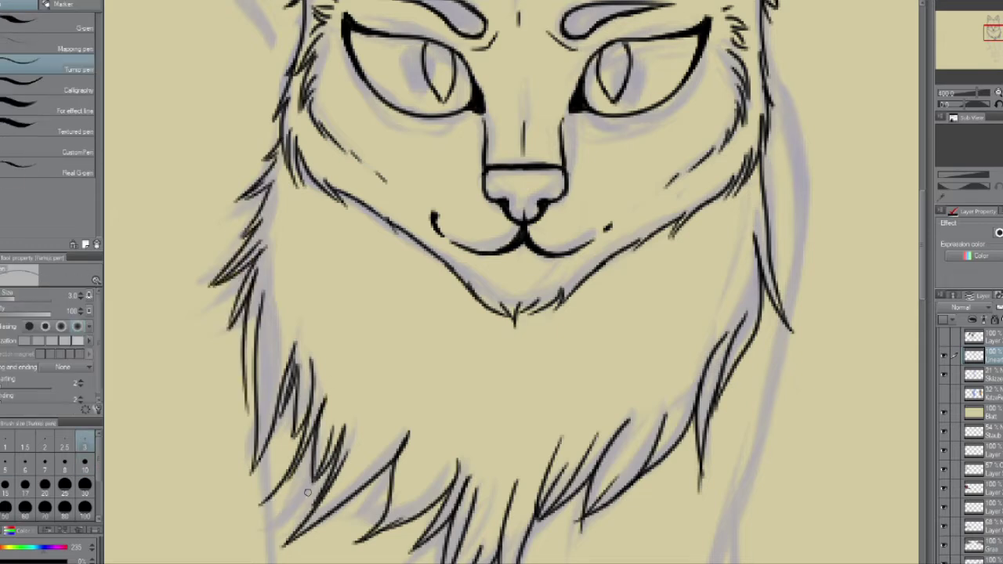
left_click_drag(286, 545, 242, 298)
scroll(514, 282, "down", 5)
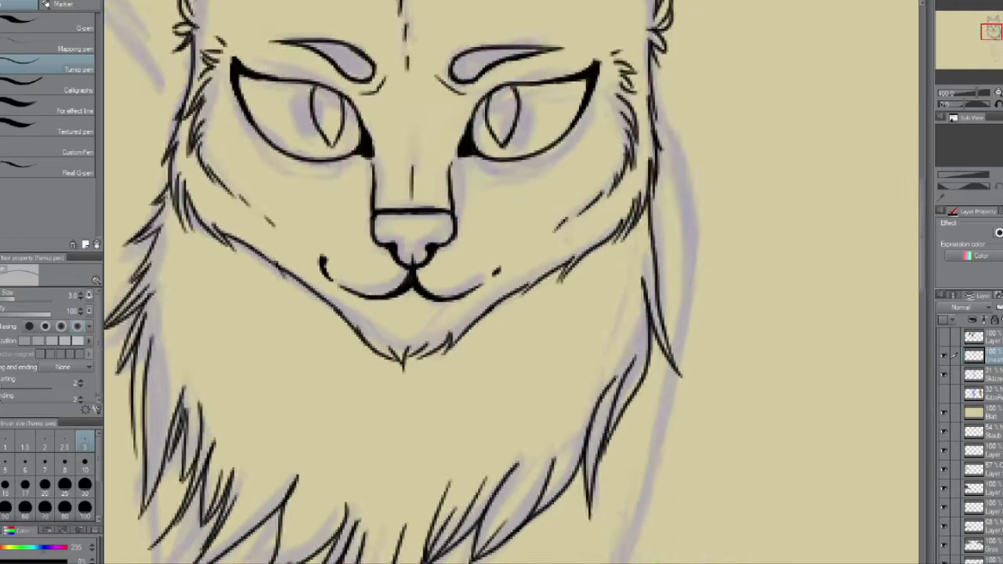
Step: Ink the shoulder outline and the raised front leg's upper outer edge, with fur tufts at the elbow
scroll(533, 196, "up", 3)
mouse_move(437, 162)
left_mouse_down()
mouse_move(596, 118)
mouse_move(470, 235)
mouse_move(458, 290)
mouse_move(501, 431)
left_mouse_up()
scroll(471, 274, "up", 3)
scroll(502, 314, "down", 3)
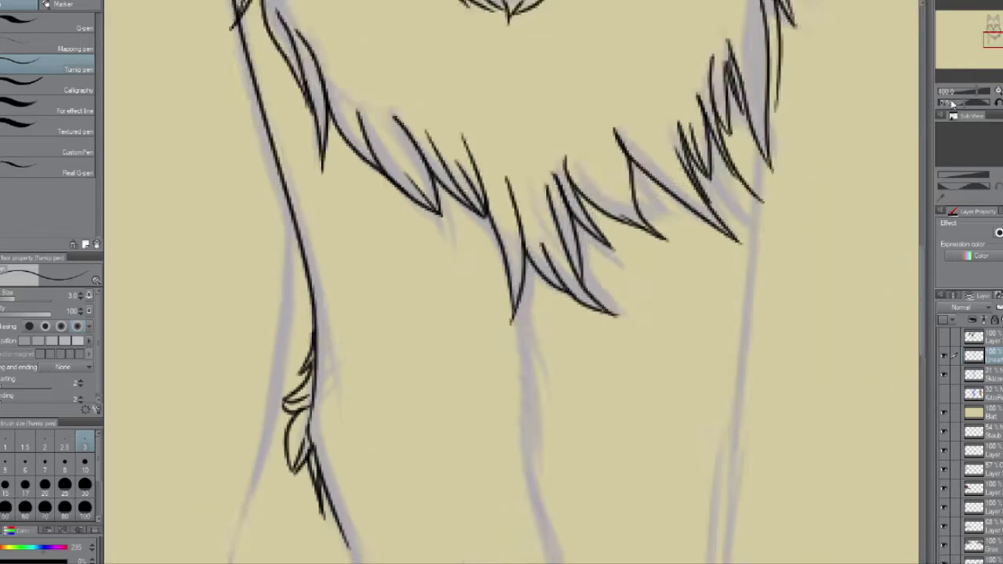
Step: Ink the raised front leg's outer edge from the elbow tufts down to the paw
left_click_drag(548, 314, 904, 81)
scroll(903, 81, "up", 3)
left_click_drag(503, 194, 274, 408)
left_click_drag(274, 408, 432, 217)
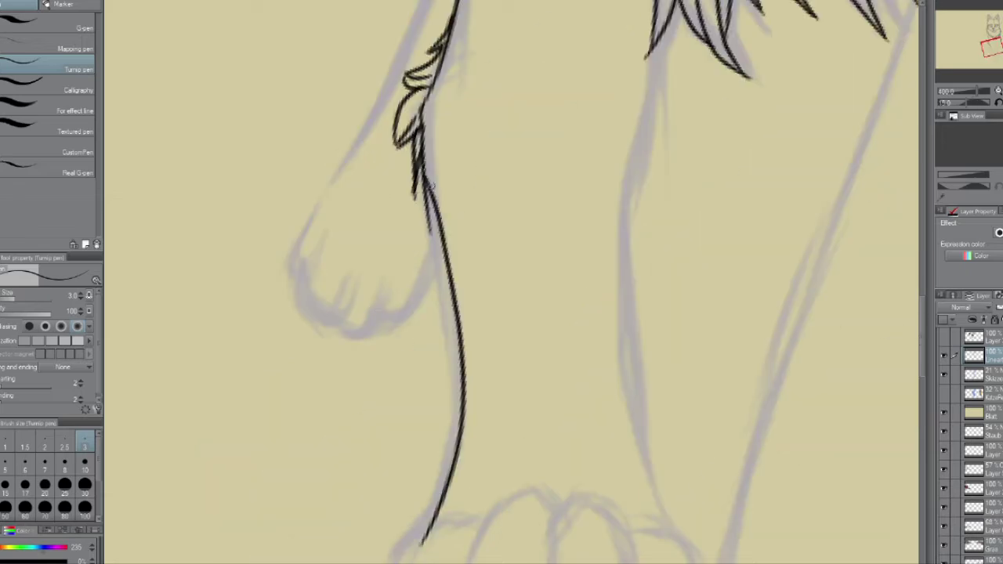
left_click_drag(549, 235, 408, 502)
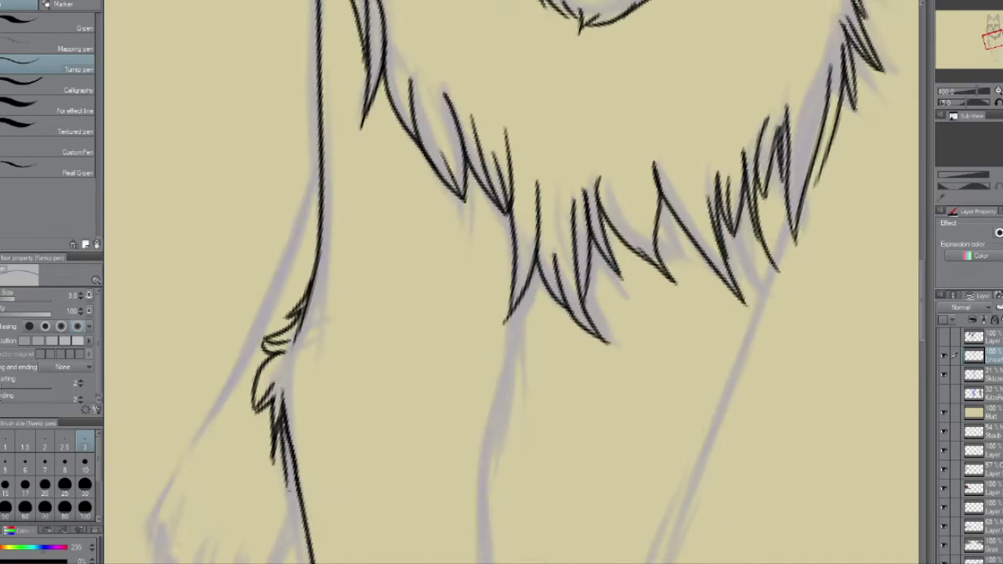
scroll(697, 287, "down", 5)
key("ctrl+0")
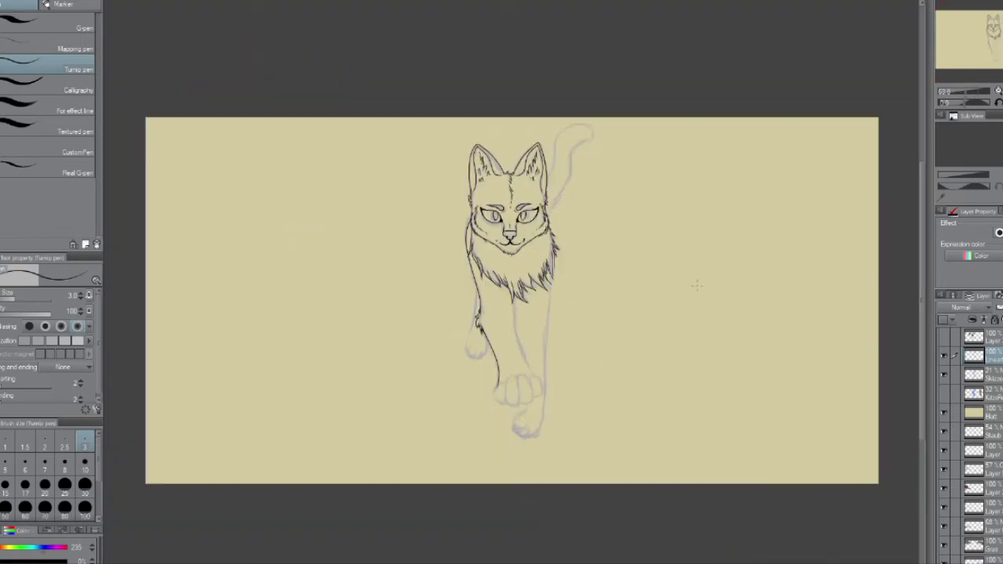
Step: Ink the raised front leg's inner edge from the chest fur to the paw and erase its stray ends
scroll(697, 286, "up", 5)
scroll(471, 87, "up", 3)
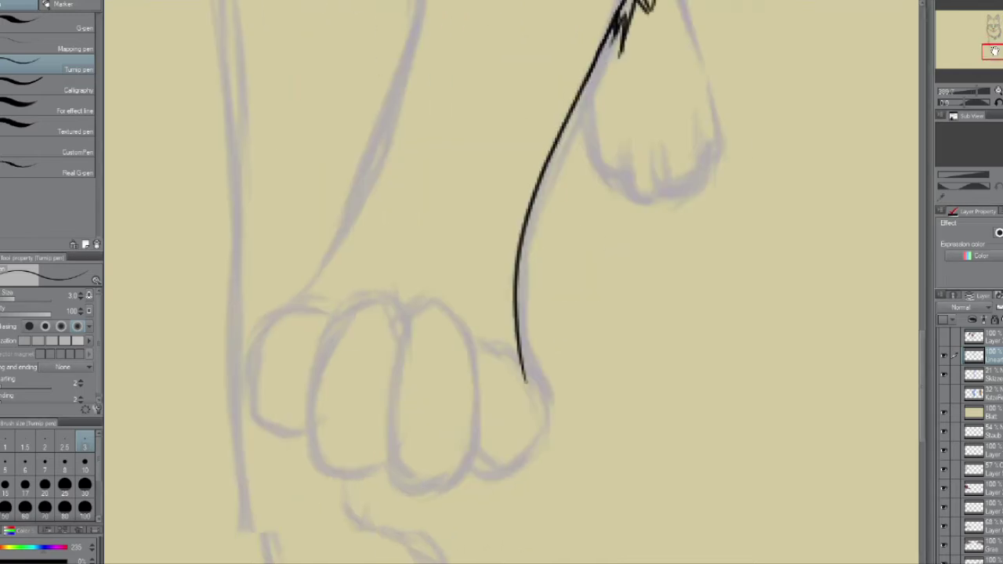
left_click_drag(461, 38, 470, 219)
mouse_move(472, 163)
left_mouse_down()
mouse_move(321, 549)
mouse_move(472, 227)
left_mouse_up()
key("e")
left_click_drag(470, 486, 486, 227)
key("p")
Step: Ink the four rounded toes of the raised front paw
left_click_drag(425, 275, 427, 441)
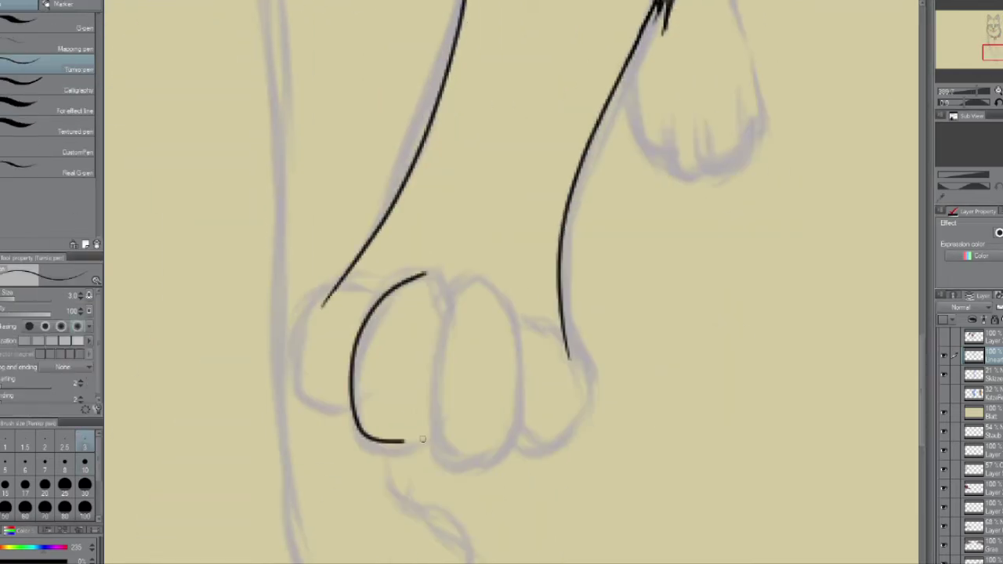
mouse_move(476, 278)
left_mouse_down()
mouse_move(516, 362)
mouse_move(519, 436)
left_mouse_up()
mouse_move(305, 319)
left_mouse_down()
mouse_move(361, 302)
mouse_move(353, 412)
left_mouse_up()
left_click_drag(415, 276, 516, 369)
Step: Erase overlapping line ends around the toes and redraw the leg's inner edge above the paw
key("e")
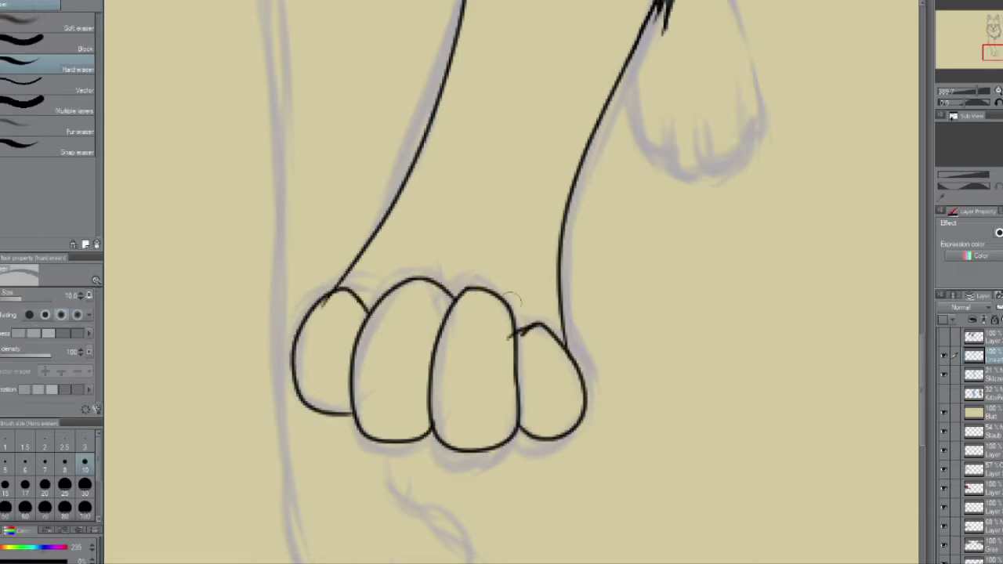
scroll(327, 441, "down", 3)
scroll(423, 181, "up", 3)
left_click_drag(430, 157, 415, 206)
key("p")
left_click_drag(442, 141, 392, 267)
Step: Ink the planted front leg's outer edge from the chest fur down and add short crease marks on the raised leg
scroll(416, 204, "down", 3)
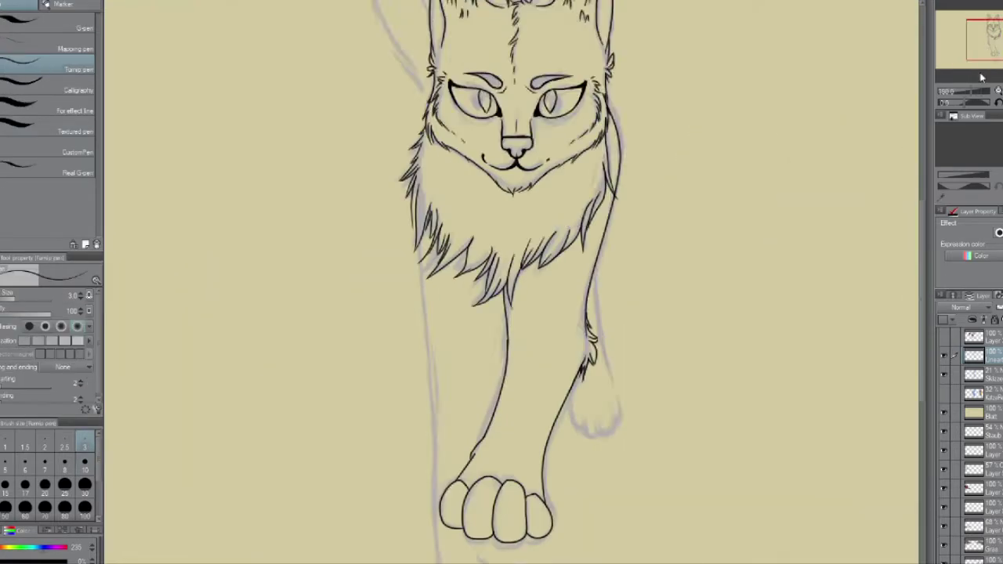
scroll(502, 419, "up", 1)
scroll(509, 282, "down", 3)
key("asciicircum")
key("asciicircum")
key("asciicircum")
key("asciicircum")
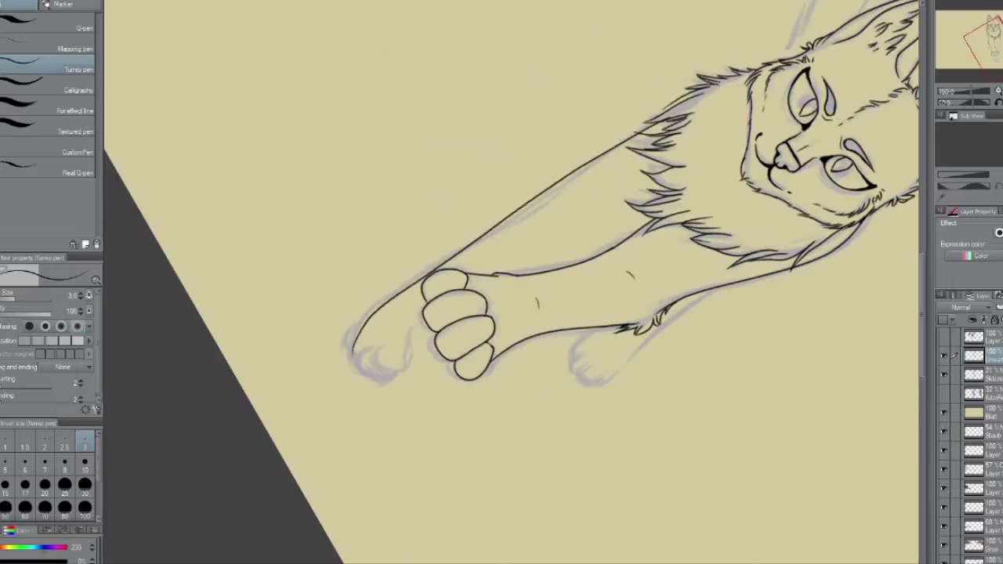
key("minus")
key("minus")
key("minus")
key("minus")
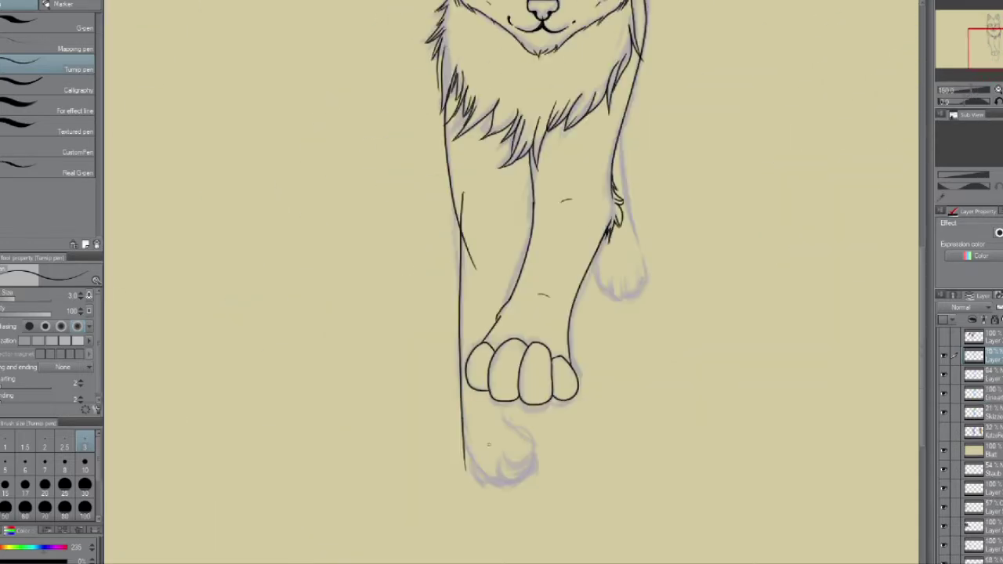
Step: Sketch the planted front paw's curved contour and a round toe on a new layer above the line art
left_click_drag(491, 394, 501, 431)
scroll(509, 283, "down", 3)
scroll(510, 282, "up", 3)
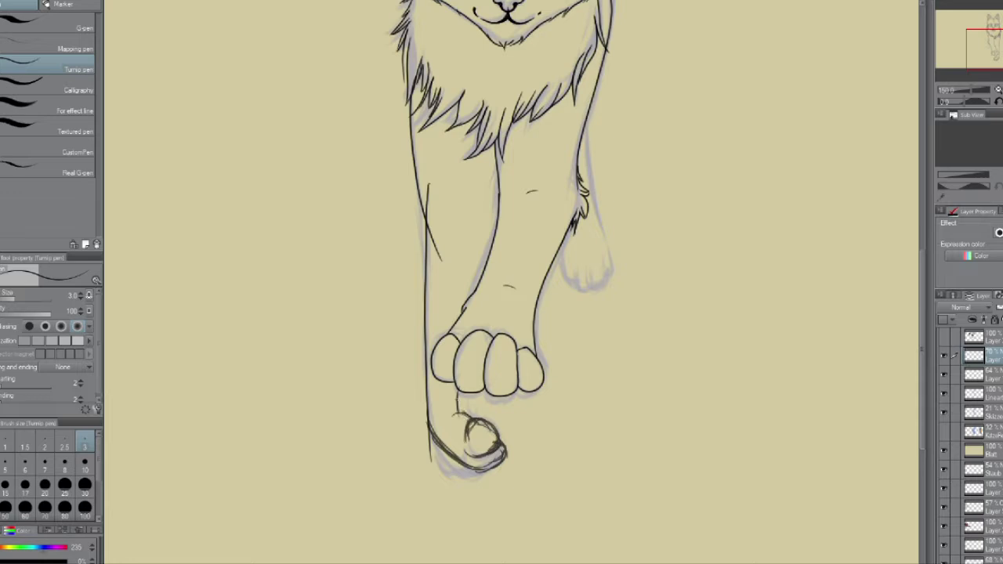
Step: Clean up the planted paw sketch with the Hard eraser and redefine the round toe and the small curve above it
key("e")
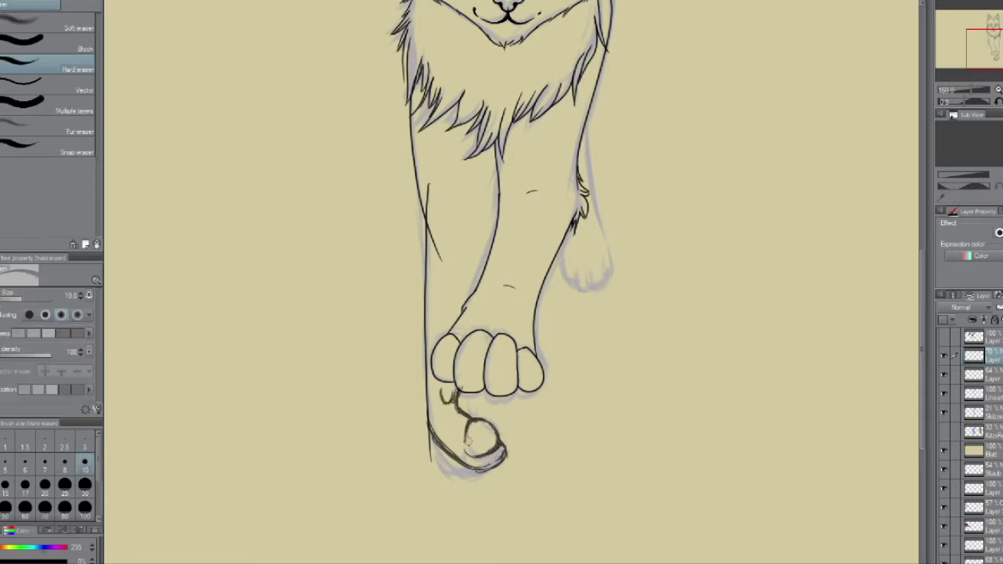
scroll(509, 282, "down", 3)
scroll(510, 283, "up", 4)
mouse_move(474, 415)
left_mouse_down()
mouse_move(502, 455)
mouse_move(491, 457)
left_mouse_up()
key("p")
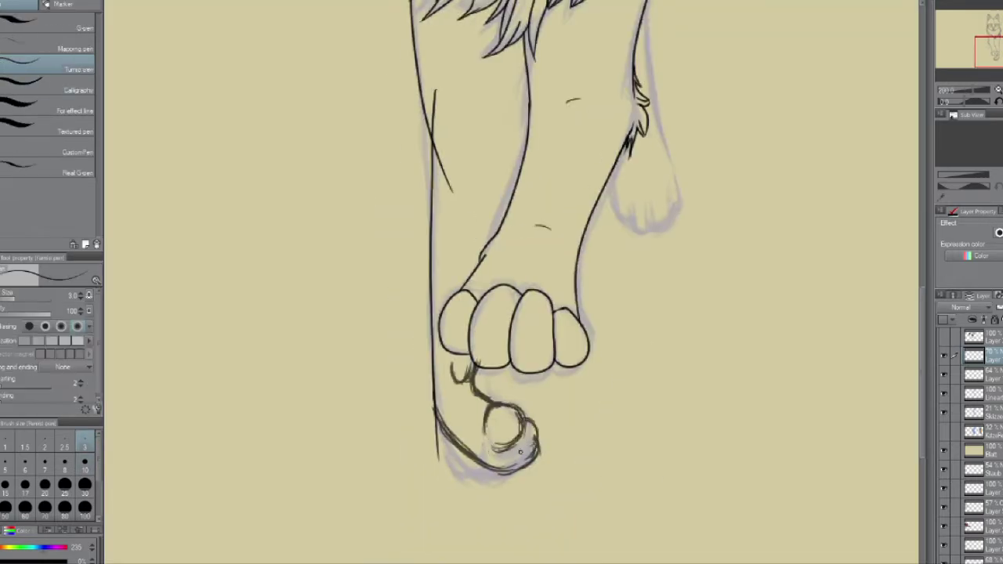
Step: Refine the planted paw sketch by shaping the outer toe and correcting the line joining the toe to the leg
key("e")
scroll(509, 313, "down", 2)
scroll(510, 313, "up", 2)
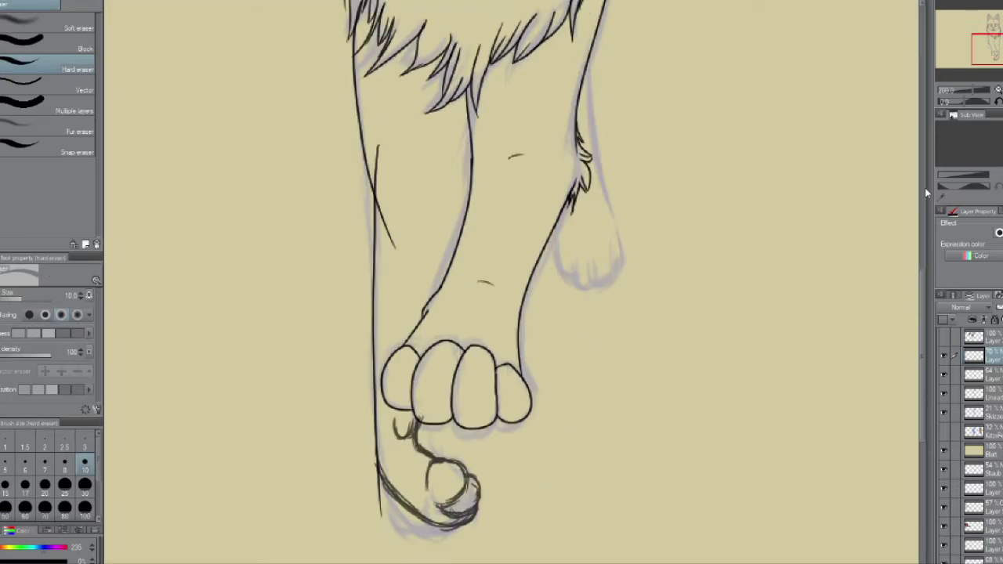
left_click_drag(419, 444, 434, 457)
key("p")
scroll(509, 282, "down", 3)
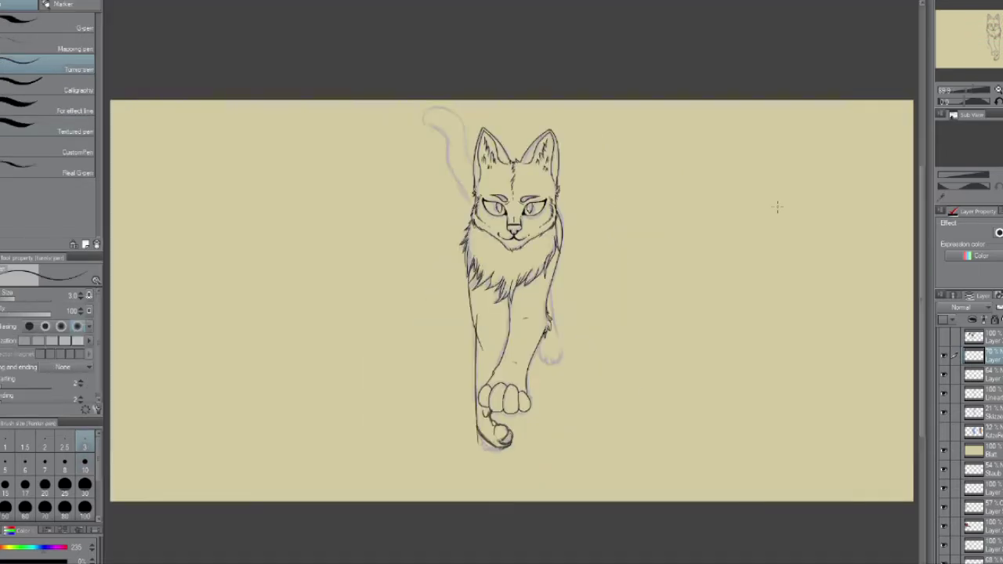
Step: Fade the planted paw sketch layer and return to the line art layer
scroll(509, 282, "up", 3)
key("e")
key("p")
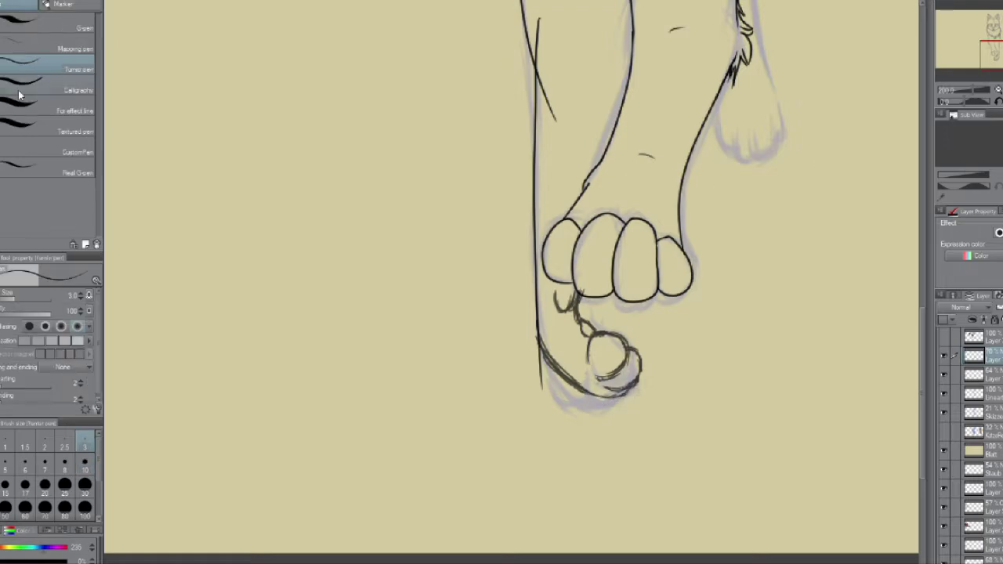
scroll(893, 119, "down", 3)
key("e")
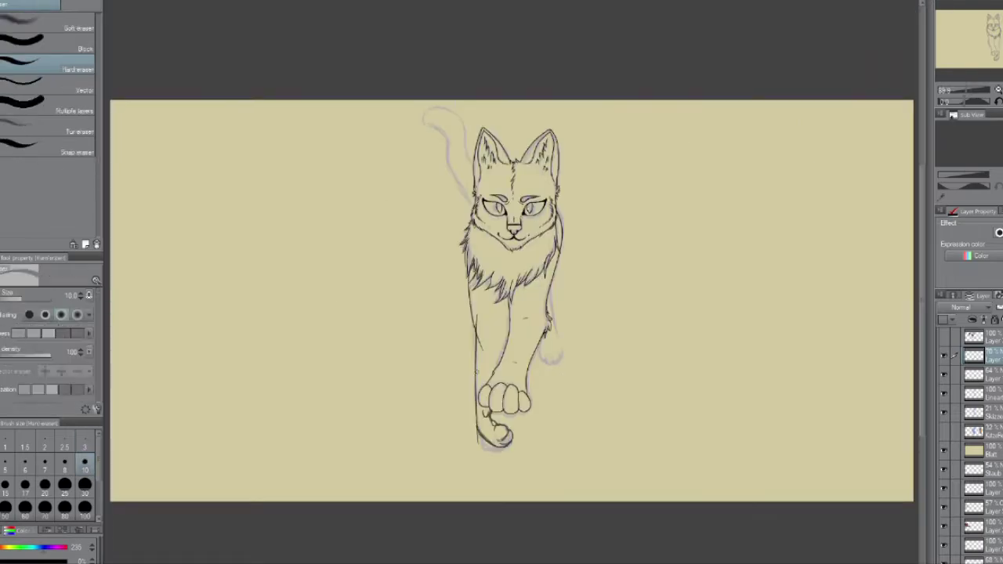
scroll(357, 513, "up", 3)
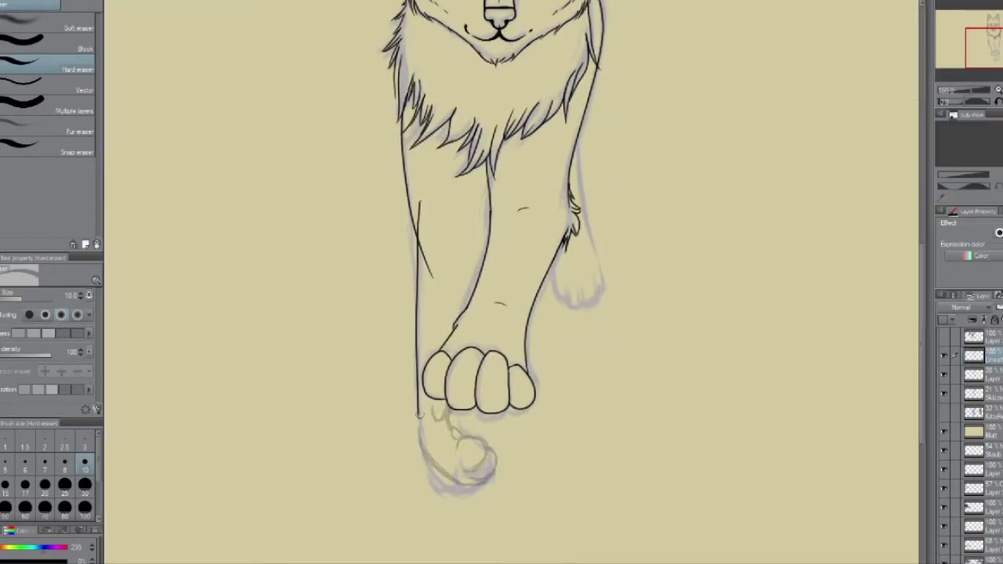
Step: Ink the planted front leg's lower edge, the paw's curved underside and the round toe over the faded sketch
key("p")
mouse_move(419, 415)
left_mouse_down()
mouse_move(396, 257)
mouse_move(492, 127)
left_mouse_up()
scroll(397, 256, "up", 3)
mouse_move(493, 127)
left_mouse_down()
mouse_move(316, 401)
mouse_move(368, 496)
mouse_move(446, 435)
left_mouse_up()
left_click_drag(363, 439, 435, 380)
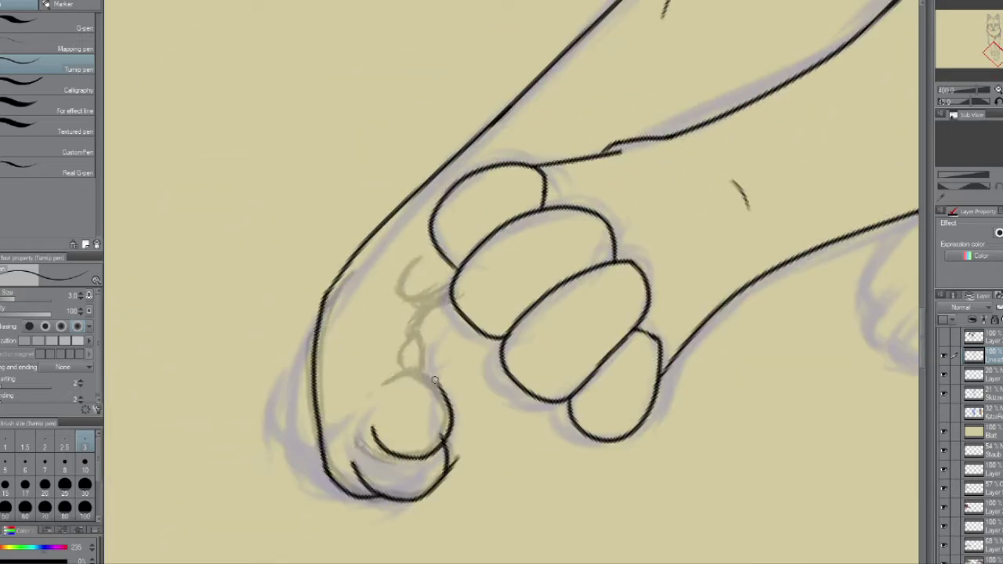
mouse_move(450, 315)
left_mouse_down()
mouse_move(427, 369)
mouse_move(549, 298)
mouse_move(502, 392)
mouse_move(434, 133)
left_mouse_up()
Step: Complete the planted paw's outer toe and underside, and redraw the line where the round toe meets the leg
key("e")
key("p")
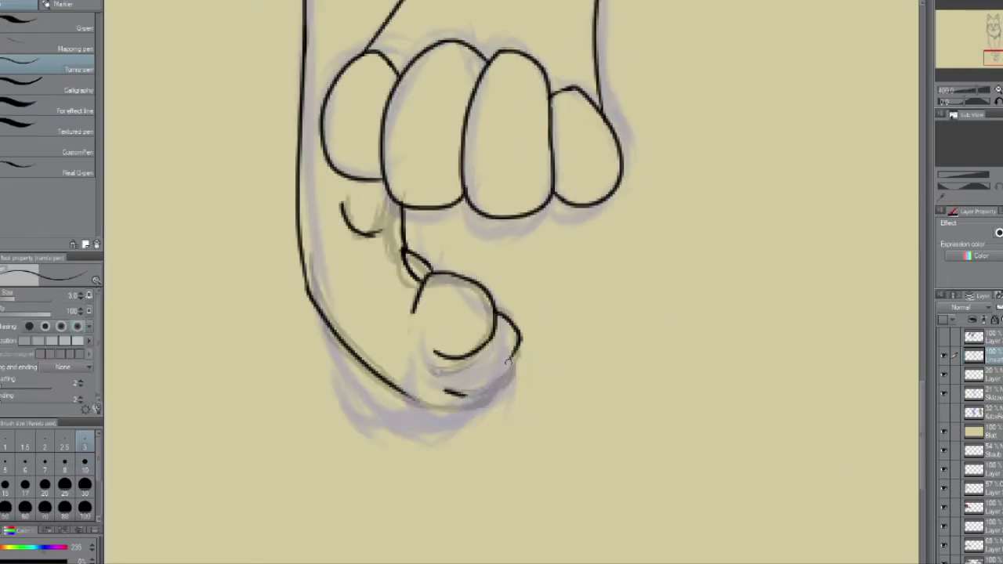
left_click_drag(478, 388, 519, 337)
key("ctrl+0")
key("ctrl+alt+0")
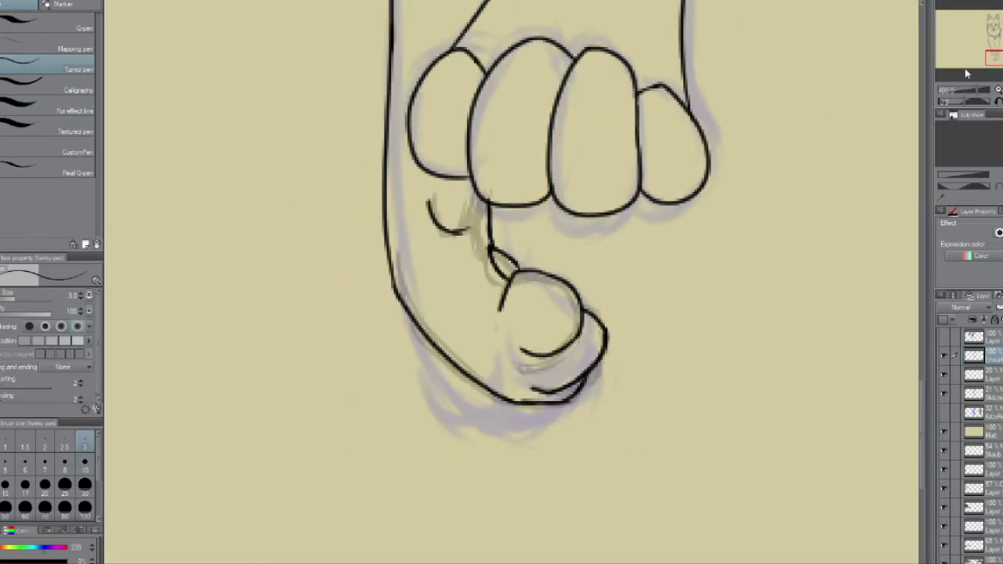
key("ctrl+z")
left_click_drag(496, 296, 552, 278)
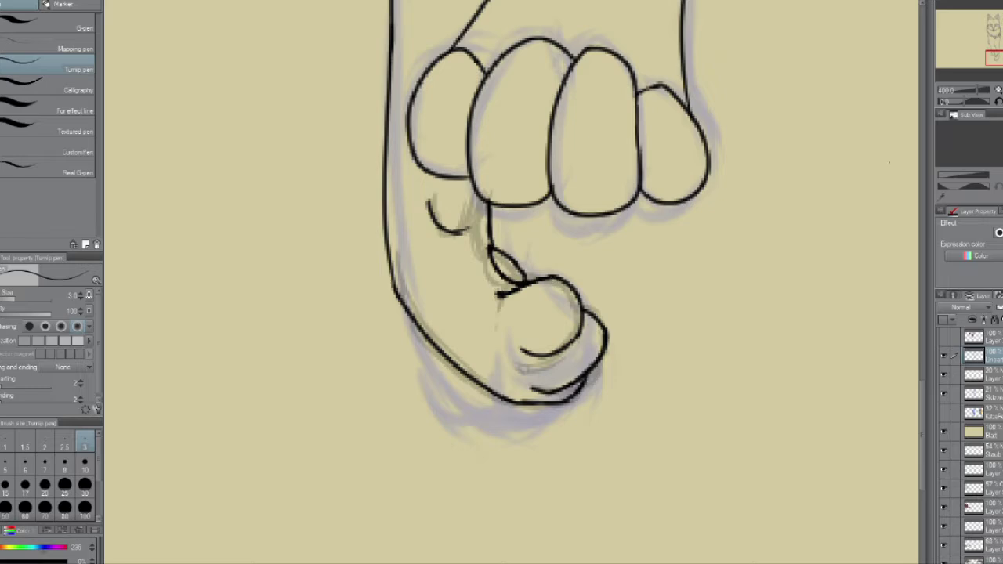
Step: Clean up the crossing lines on the planted leg's outer edge and add a second line along the inner leg edge
key("ctrl+0")
key("ctrl+alt+0")
key("e")
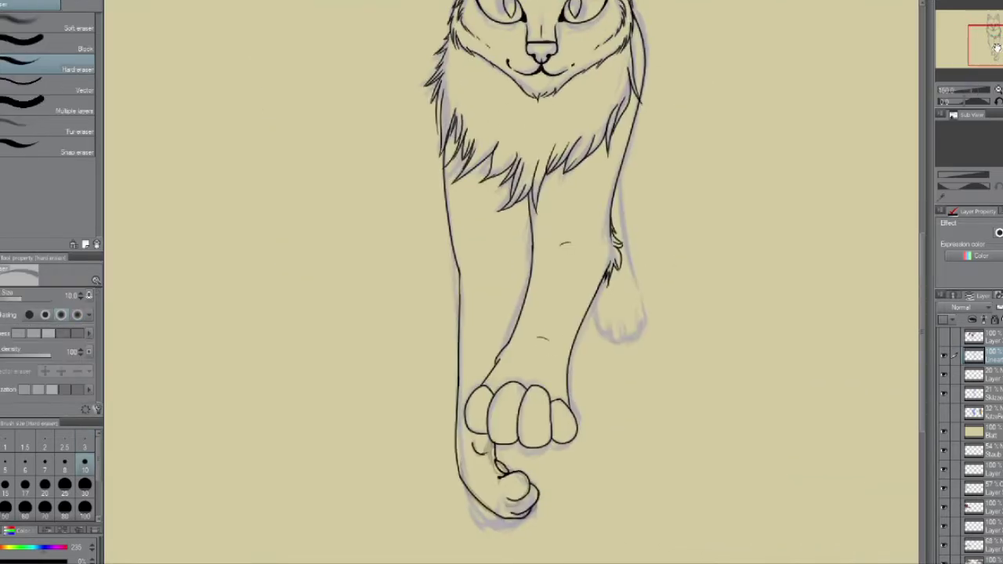
key("p")
scroll(583, 475, "up", 2)
key("e")
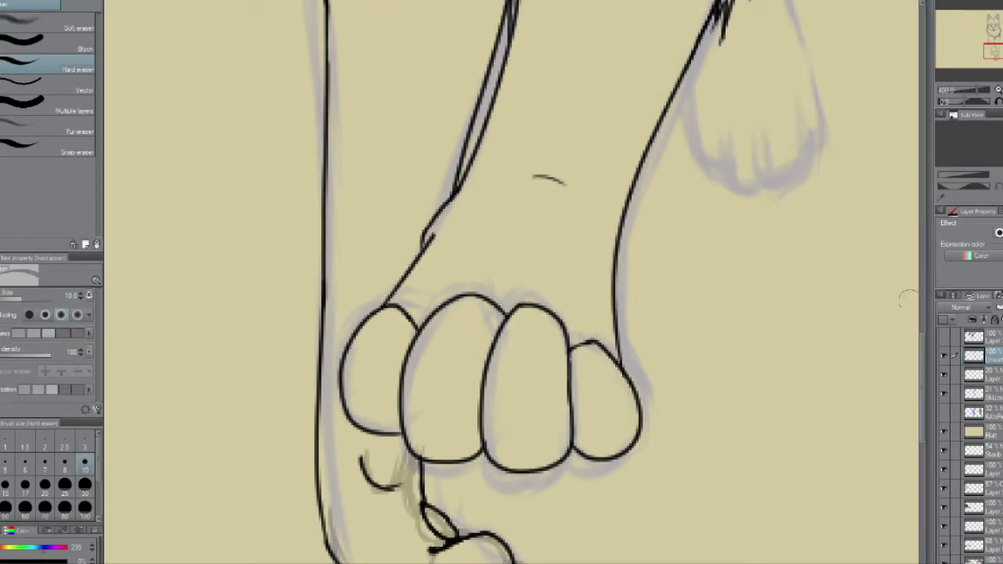
Step: Erase the planted paw's underside contour with the Hard eraser and redraw it in the mirrored view
key("ctrl+0")
key("ctrl+alt+0")
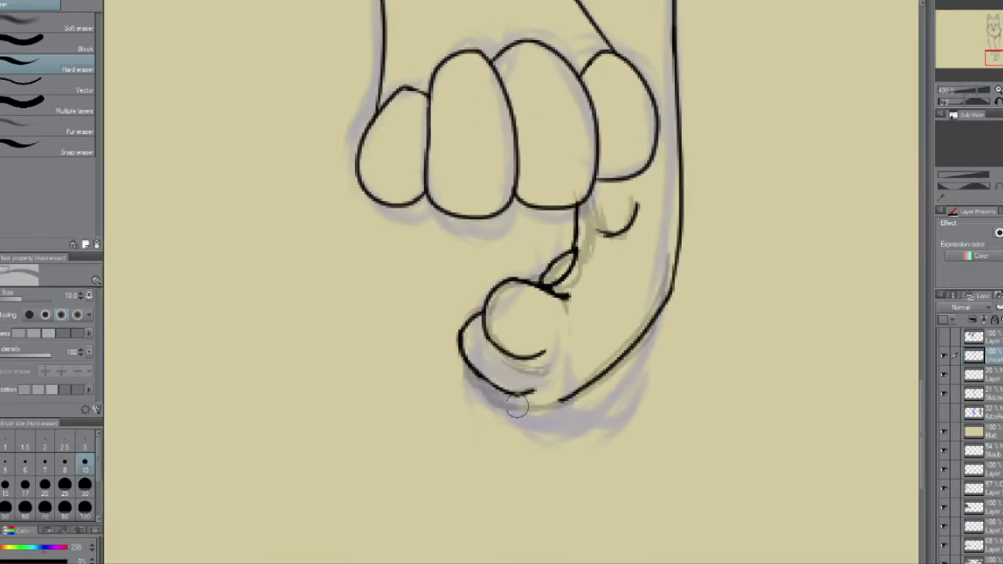
key("p")
key("ctrl+0")
scroll(992, 46, "up", 3)
key("ctrl+alt+0")
mouse_move(483, 285)
left_mouse_down()
mouse_move(548, 284)
mouse_move(633, 234)
left_mouse_up()
key("ctrl+0")
key("ctrl+alt+0")
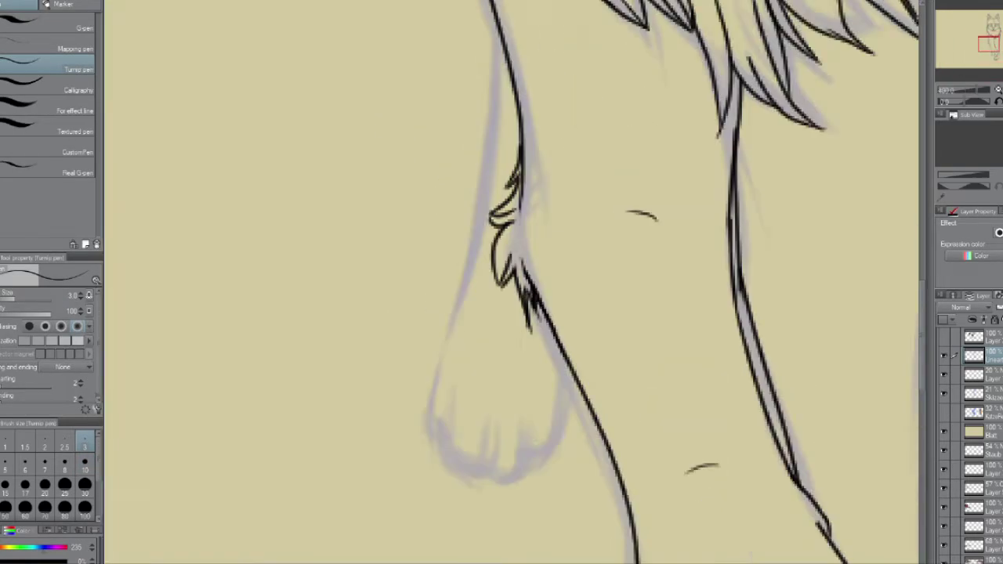
Step: Ink the hind leg behind the raised front leg, with its outer edge and rounded toes
key("asciicircum")
key("asciicircum")
left_click_drag(386, 349, 489, 444)
key("ctrl+z")
mouse_move(401, 452)
left_mouse_down()
mouse_move(489, 441)
mouse_move(549, 360)
mouse_move(539, 400)
left_mouse_up()
key("e")
key("ctrl+0")
key("ctrl+alt+0")
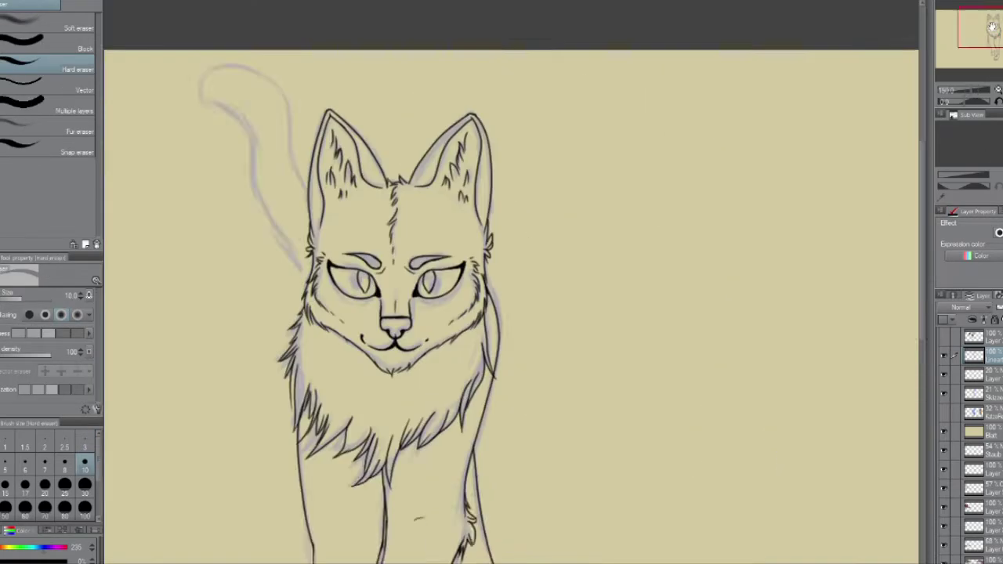
Step: Ink both edges of the raised tail with small fur ticks and a pointed, hooked tip
key("p")
left_click_drag(486, 267, 609, 311)
scroll(614, 333, "up", 1)
left_click_drag(679, 228, 737, 139)
mouse_move(600, 267)
left_mouse_down()
mouse_move(641, 129)
mouse_move(627, 137)
mouse_move(740, 122)
left_mouse_up()
key("ctrl+z")
scroll(741, 122, "up", 2)
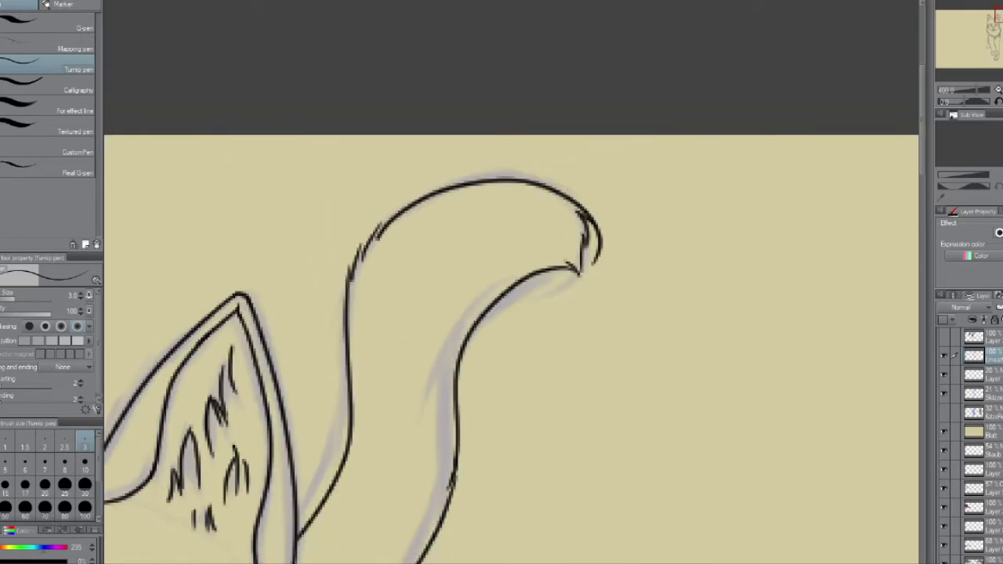
Step: Erase the overshooting outer line at the tail tip and hide the sketch layers
key("e")
left_click_drag(587, 211, 602, 247)
left_click_drag(580, 182, 590, 224)
key("ctrl+0")
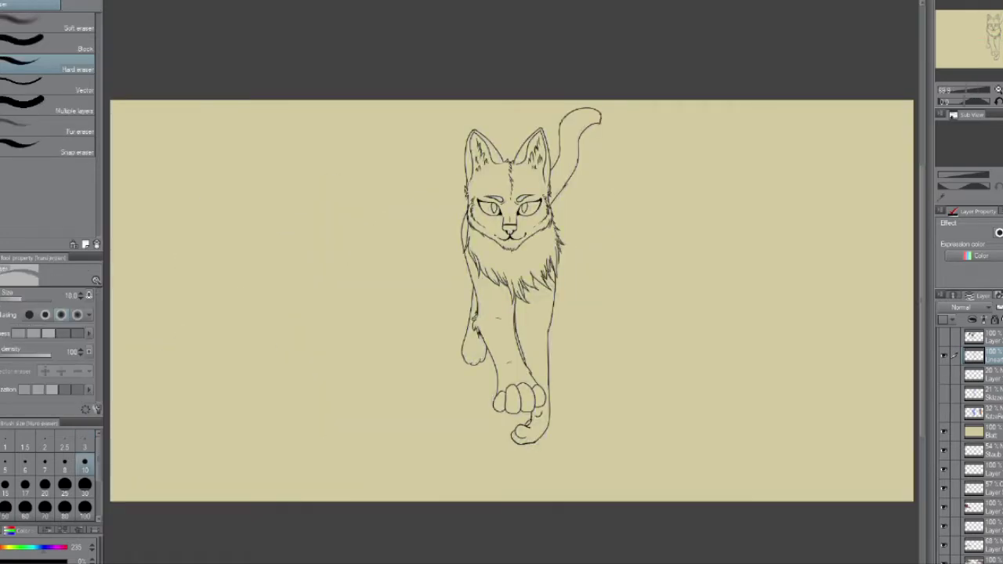
Step: Add a new layer above the line art and thicken the outer edge and base tuft of the ear away from the tail
scroll(541, 486, "up", 3)
key("p")
key("ctrl+0")
scroll(436, 252, "up", 5)
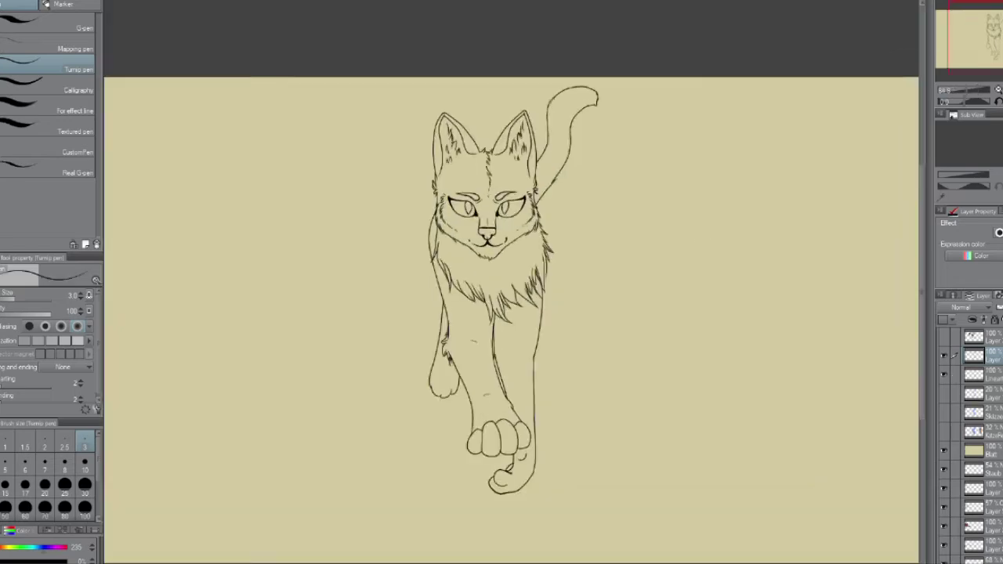
left_click_drag(436, 235, 447, 381)
left_click_drag(433, 411, 439, 444)
left_click_drag(444, 384, 448, 468)
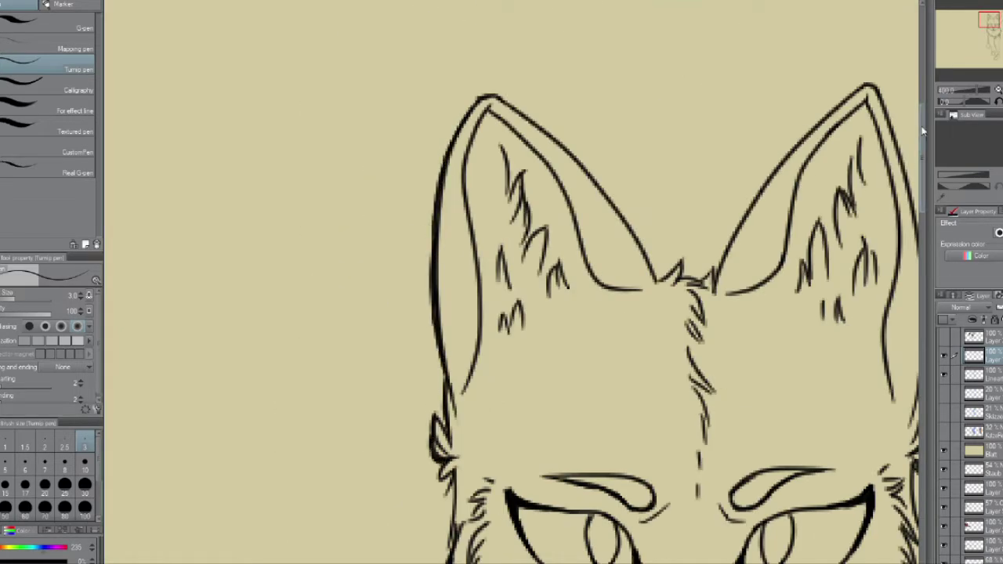
Step: Thicken the body contour beside the chest fur and the upper outer edge of the hind leg
scroll(510, 314, "down", 5)
left_click_drag(440, 157, 395, 409)
scroll(510, 313, "down", 5)
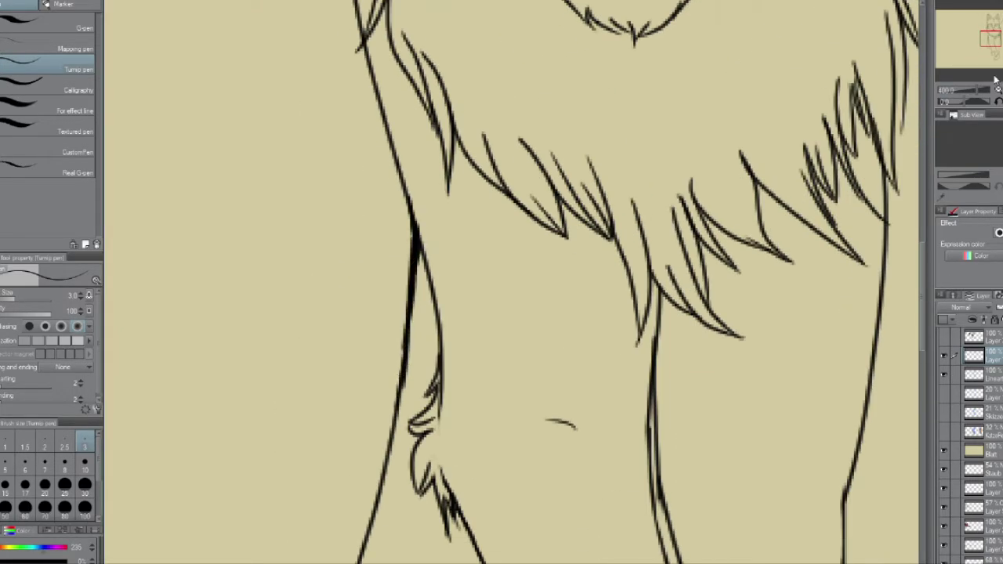
scroll(510, 313, "down", 5)
Step: Thicken the hind paw's contour, the gaps between its toes and the elbow fur tuft on the raised leg
left_click_drag(416, 280, 403, 400)
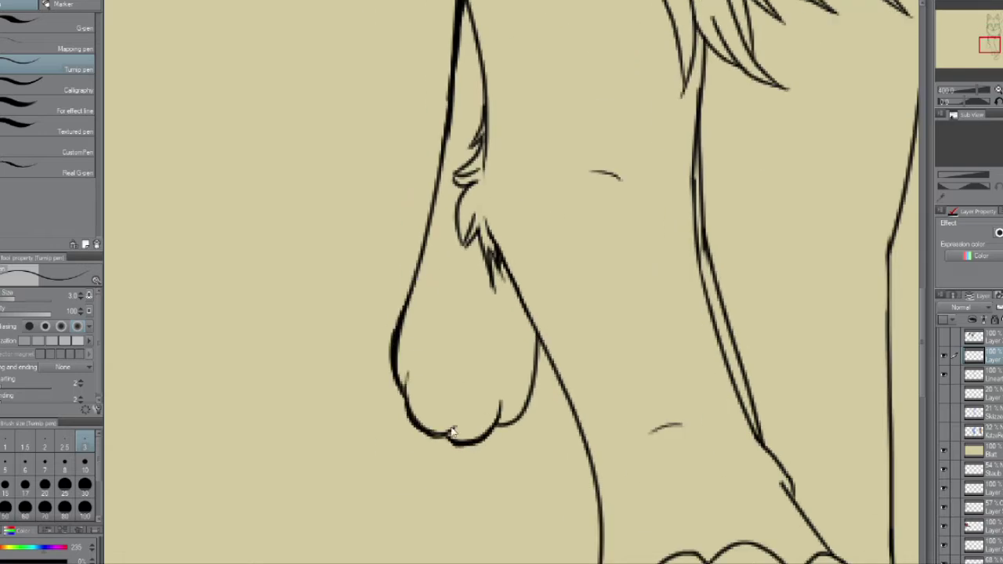
key("ctrl+z")
key("ctrl+z")
scroll(509, 313, "down", 3)
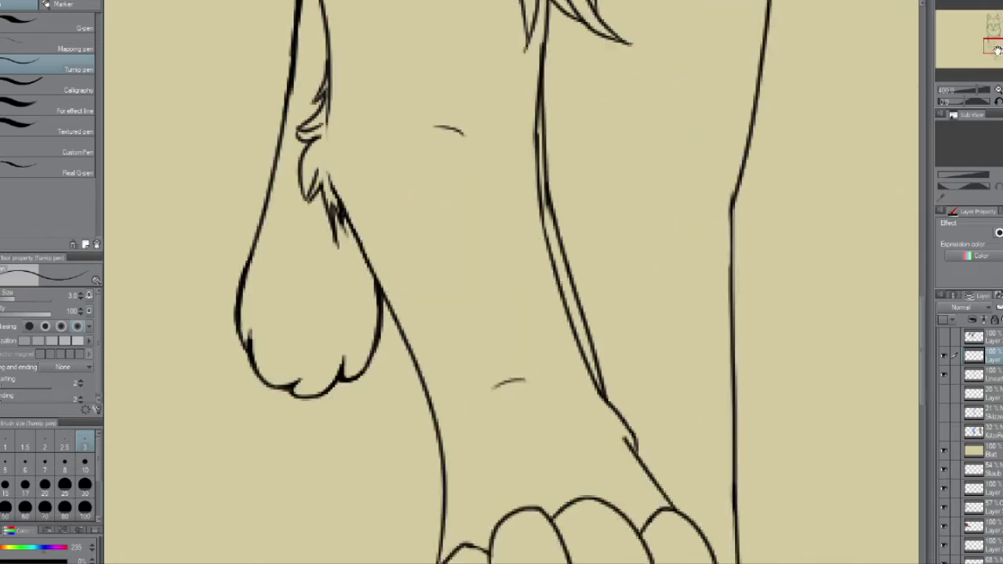
scroll(510, 314, "up", 3)
scroll(565, 305, "down", 3)
scroll(565, 305, "up", 3)
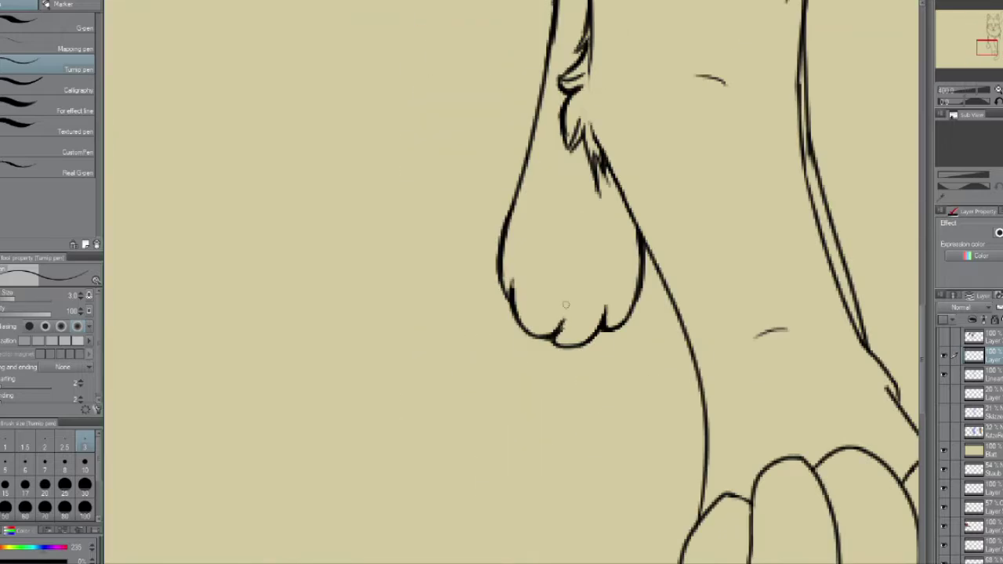
Step: Add line weight to the raised paw's toe outlines and junctions and to the small curves of the planted paw
scroll(563, 320, "down", 3)
scroll(563, 320, "up", 3)
mouse_move(475, 276)
left_mouse_down()
mouse_move(455, 369)
mouse_move(521, 430)
left_mouse_up()
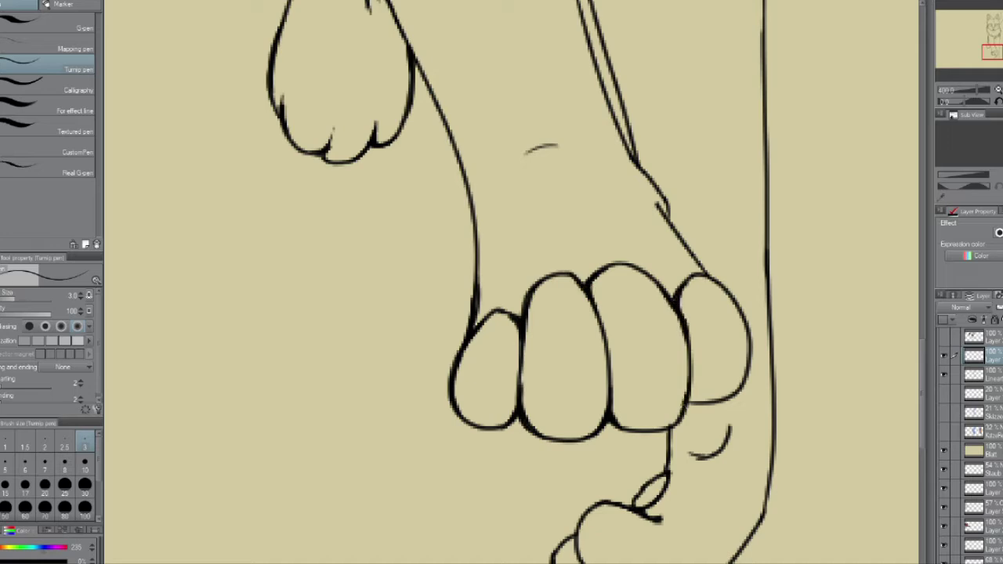
left_click_drag(691, 356, 720, 402)
key("h")
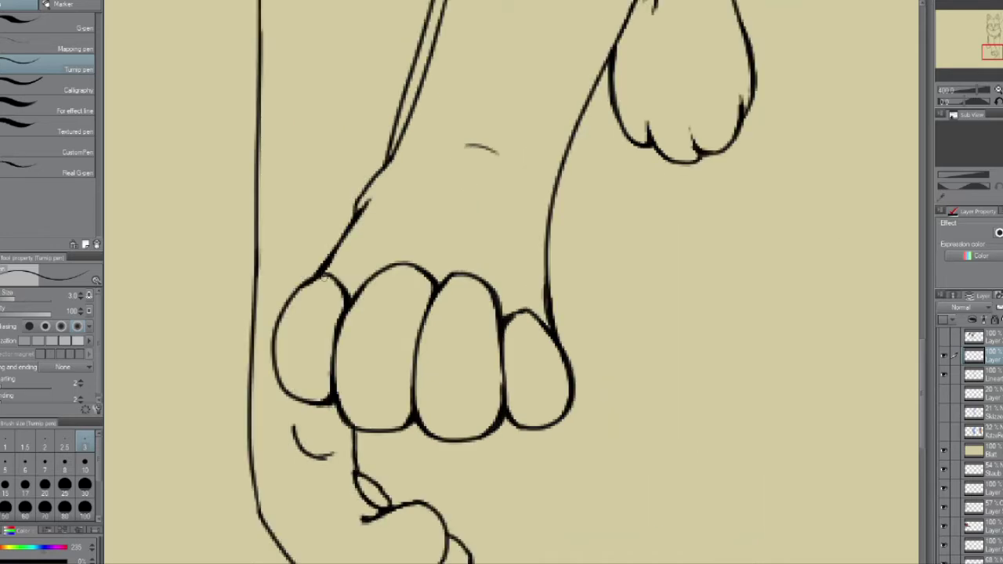
left_click_drag(352, 430, 381, 496)
Step: Thicken the planted leg's outer edge just below the chest fur and the top of the line between the front legs
left_click_drag(992, 53, 994, 38)
left_click_drag(337, 196, 329, 318)
left_click_drag(333, 235, 339, 392)
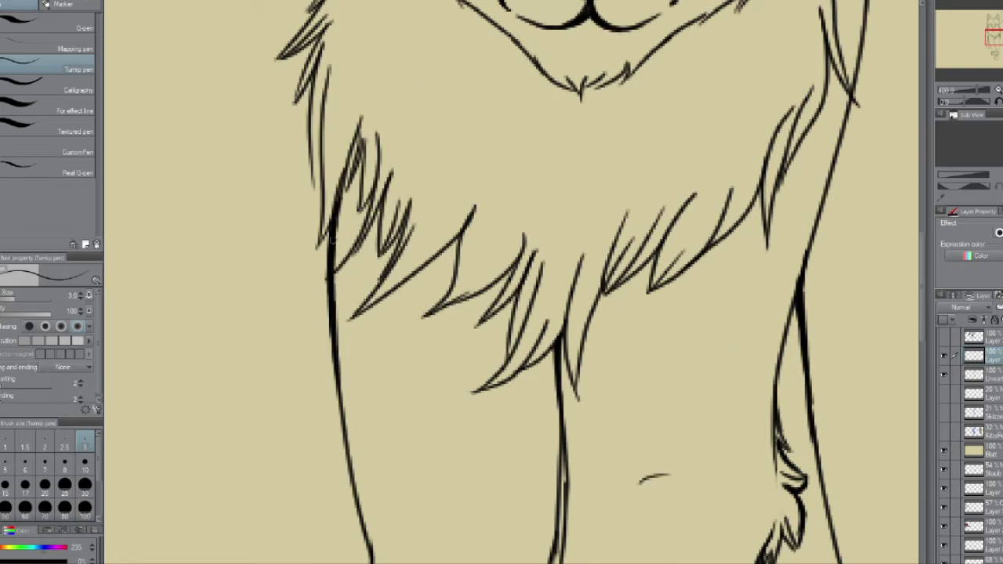
left_click_drag(994, 38, 994, 36)
key("ctrl+0")
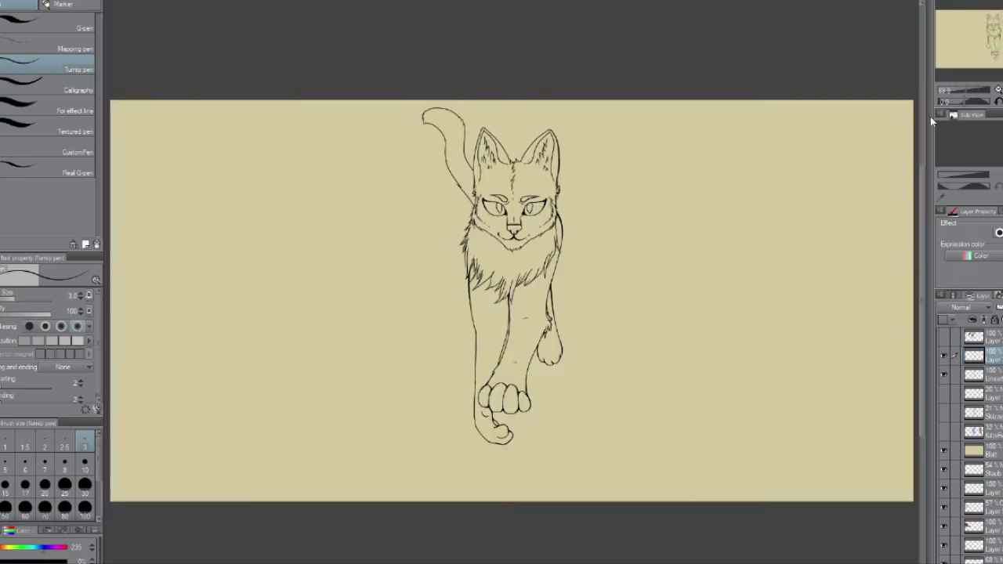
Step: Thicken the inner edge of the ear away from the tail
scroll(502, 235, "up", 3)
key("ctrl+0")
scroll(518, 235, "up", 2)
scroll(525, 173, "up", 3)
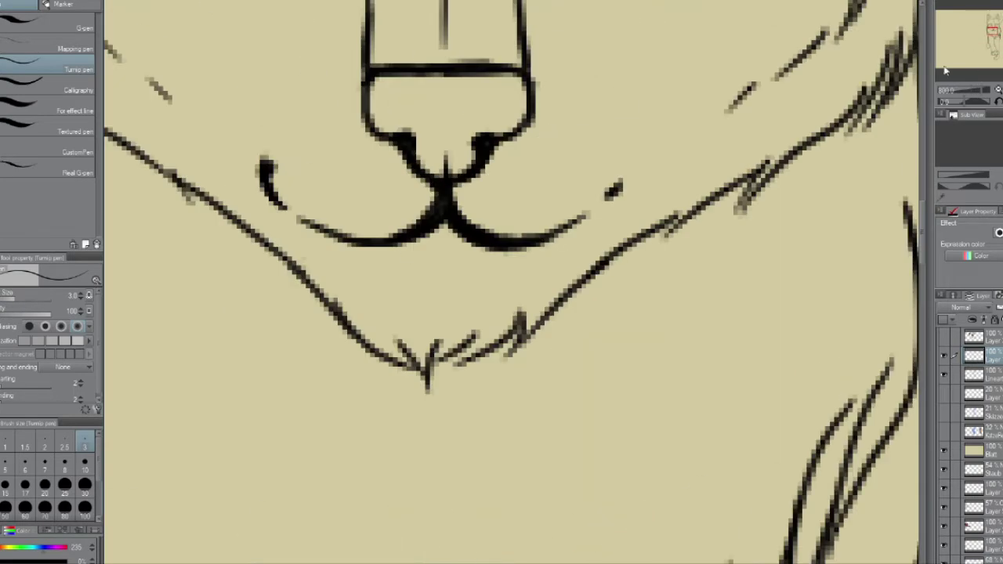
scroll(525, 173, "up", 3)
scroll(525, 172, "down", 4)
scroll(958, 141, "down", 2)
scroll(527, 174, "up", 3)
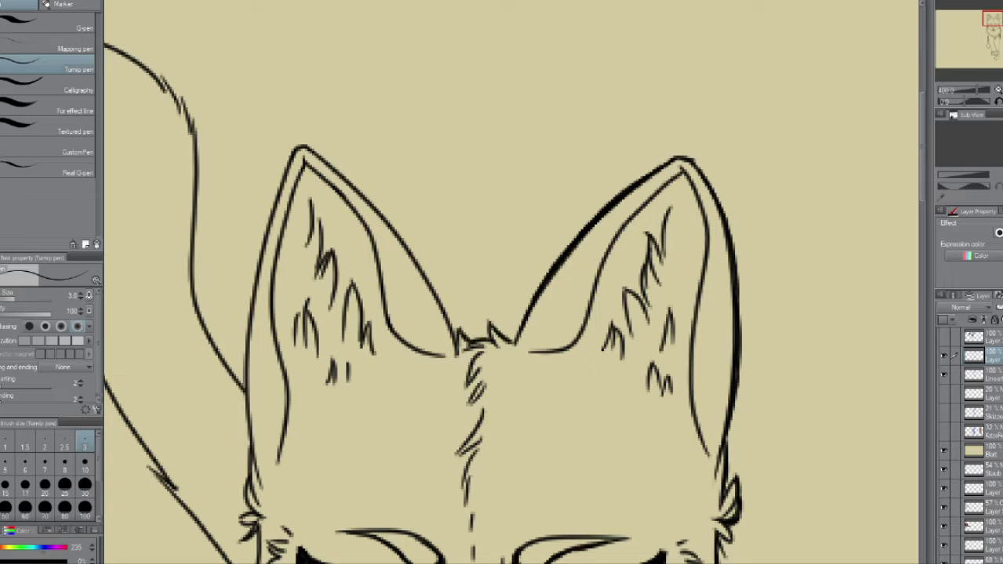
Step: Thicken both edges of the ear beside the tail from its tip to its base
key("h")
left_click_drag(702, 160, 649, 201)
mouse_move(602, 271)
left_mouse_down()
mouse_move(671, 178)
mouse_move(717, 147)
left_mouse_up()
key("h")
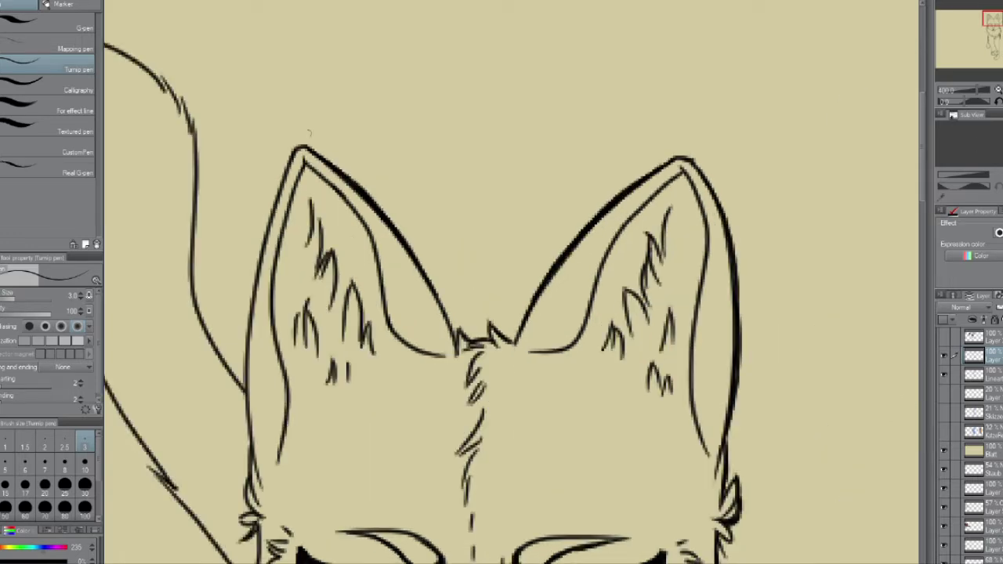
mouse_move(292, 153)
left_mouse_down()
mouse_move(247, 329)
mouse_move(246, 399)
left_mouse_up()
key("h")
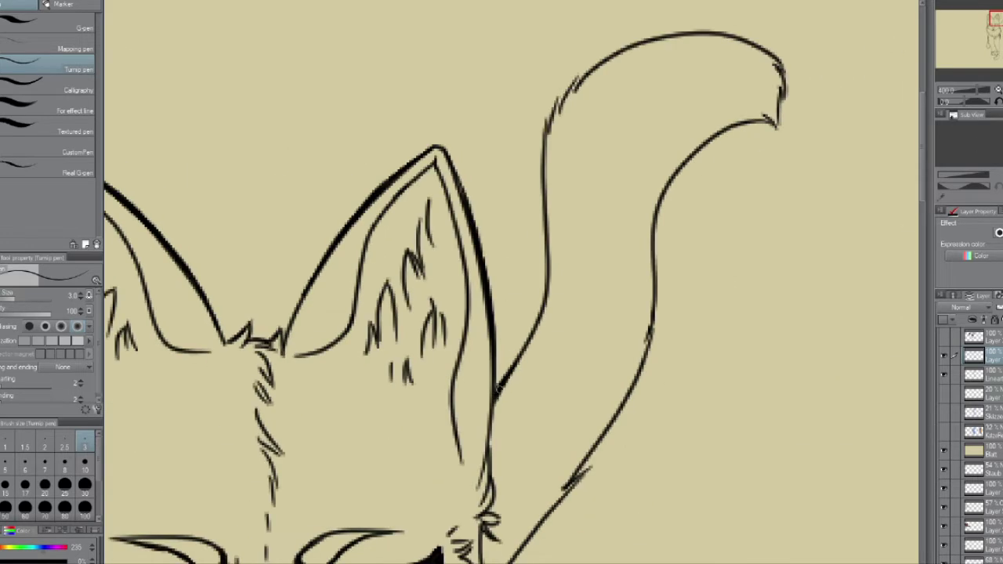
Step: Add line weight to the tail's inner curves, its lower edge and the points where it meets the head
left_click_drag(545, 259, 549, 133)
mouse_move(655, 213)
left_mouse_down()
mouse_move(732, 124)
mouse_move(785, 83)
left_mouse_up()
scroll(510, 282, "down", 3)
left_click_drag(651, 194, 626, 287)
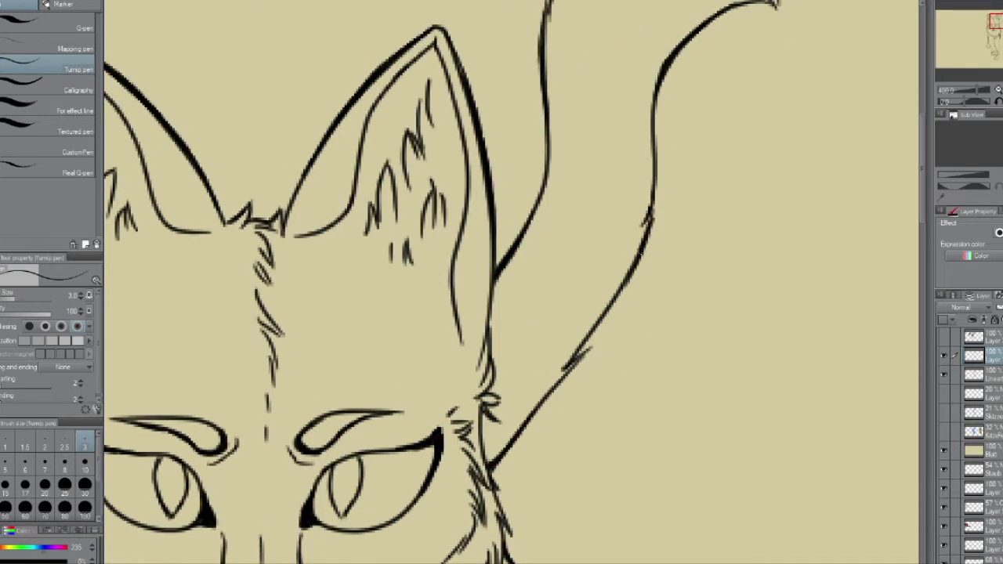
Step: Thicken the curved line between the two front legs down toward the raised paw
scroll(510, 282, "down", 20)
key("h")
left_click_drag(494, 141, 472, 246)
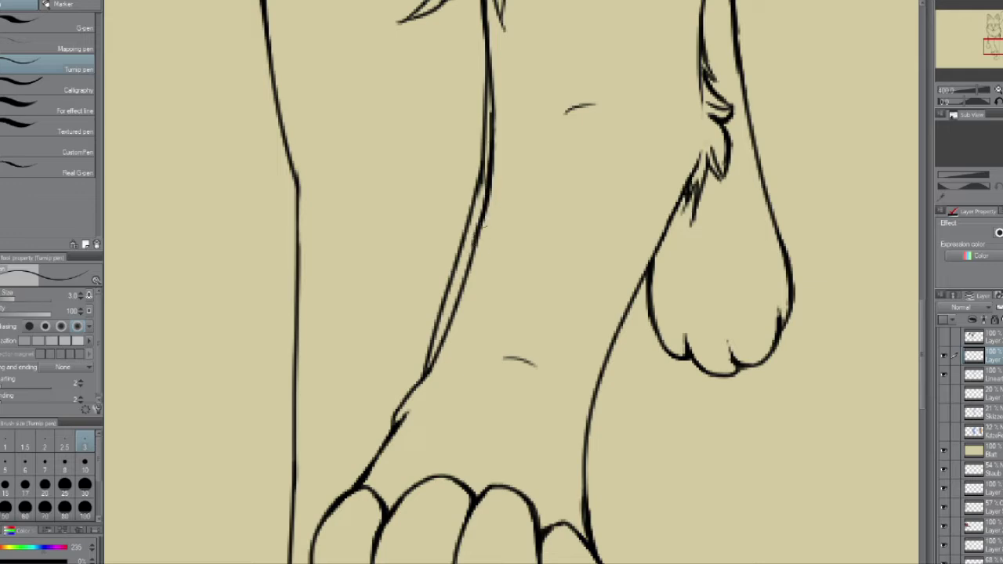
left_click_drag(488, 202, 455, 317)
key("ctrl+0")
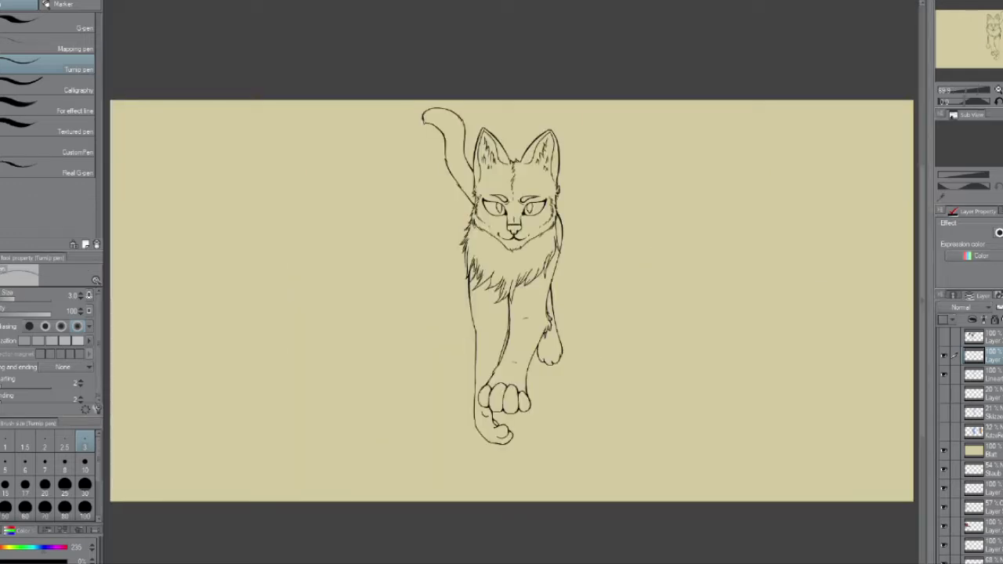
Step: Thicken the strands along the chest fur's edge and add short fur strokes inside the ruff
scroll(563, 266, "up", 5)
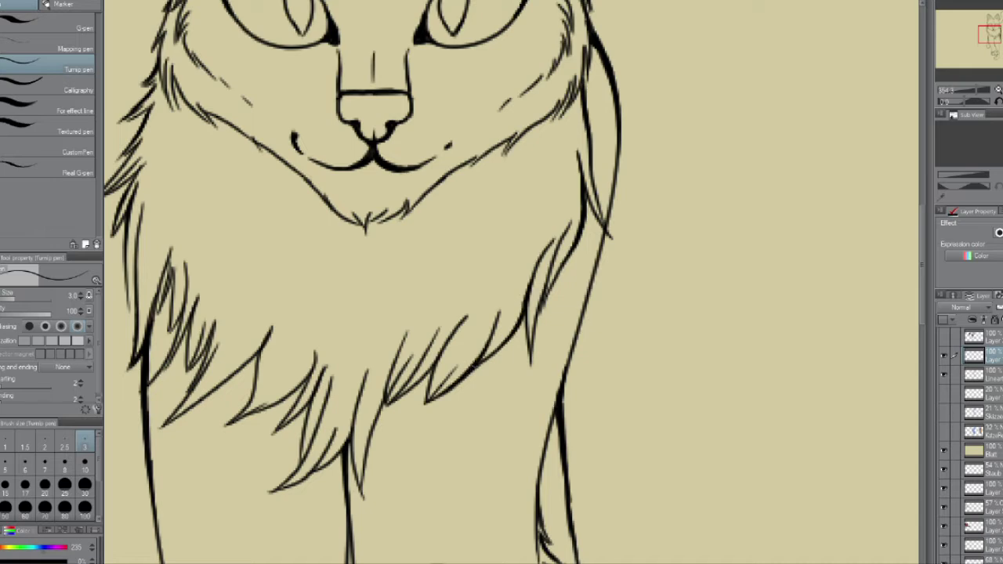
left_click_drag(392, 353, 635, 196)
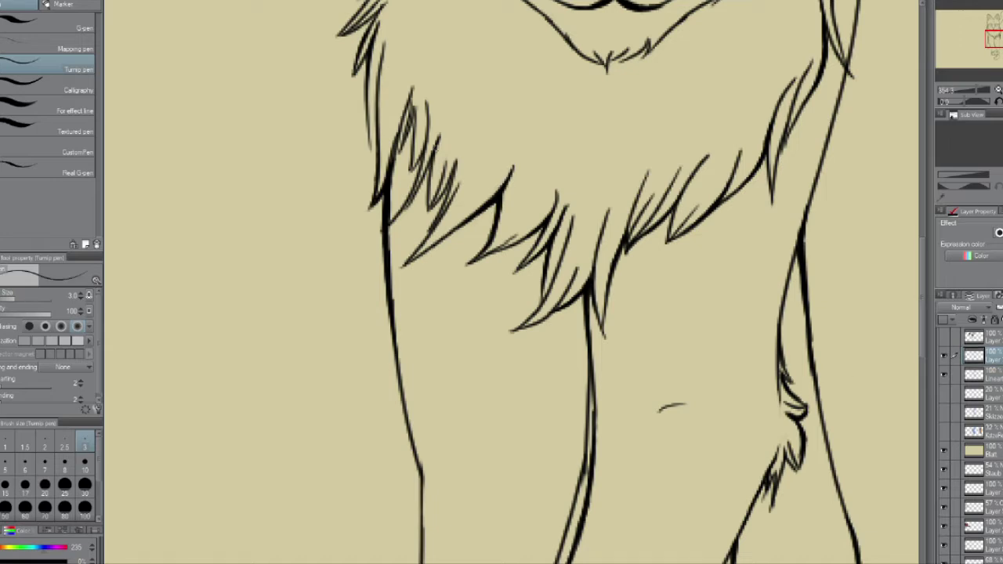
scroll(377, 169, "up", 3)
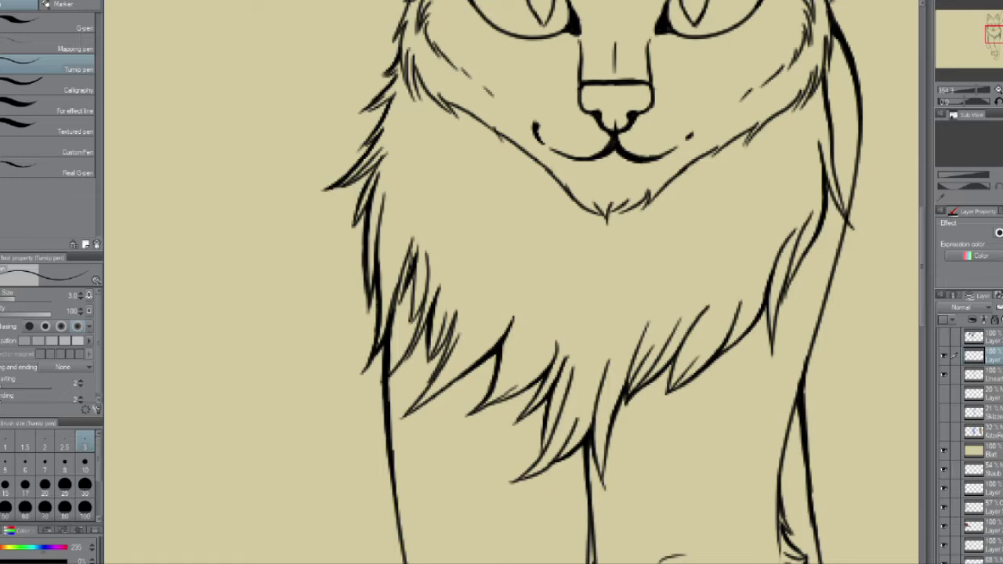
scroll(514, 283, "down", 4)
scroll(514, 235, "up", 3)
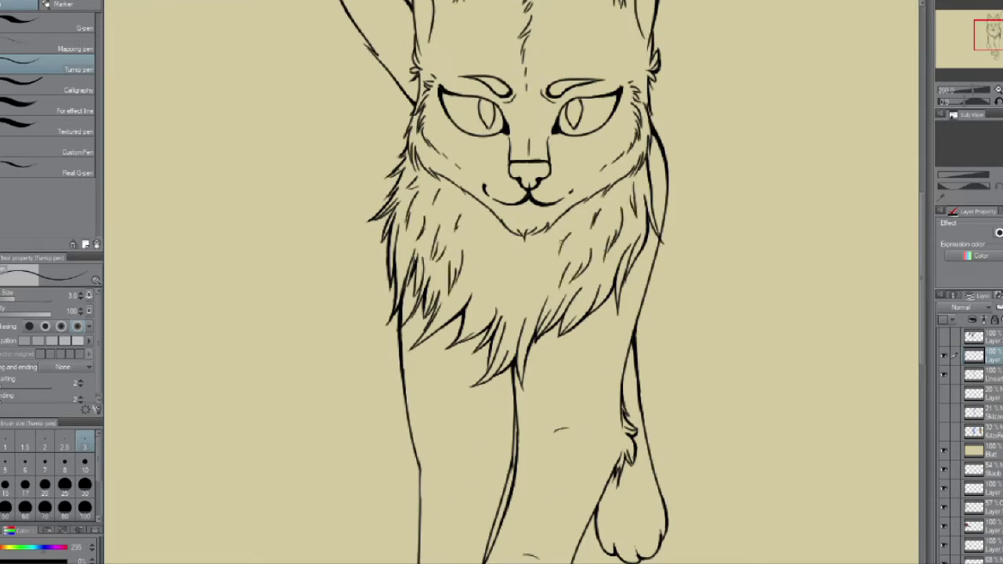
scroll(594, 178, "up", 4)
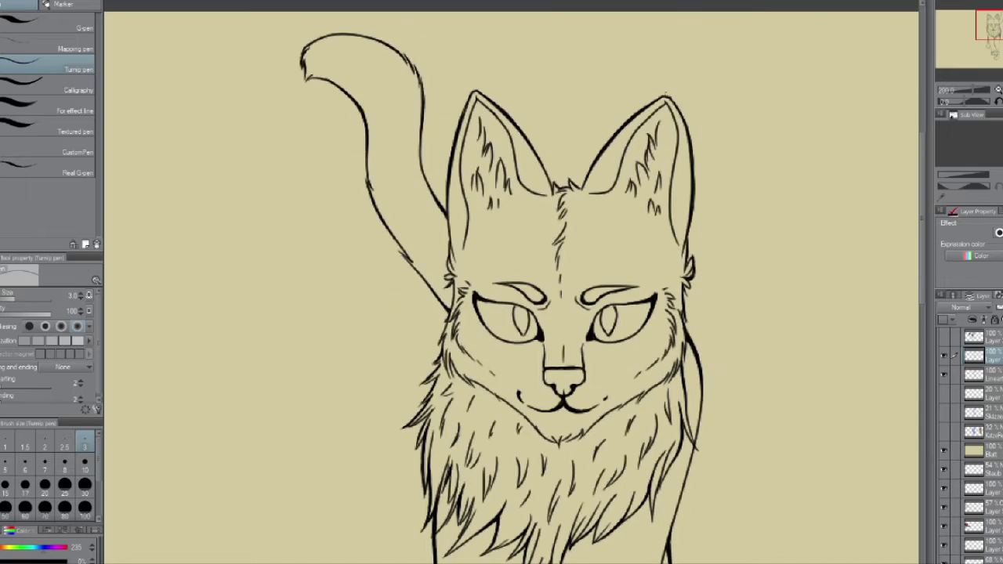
key("alt+bracketleft")
key("alt+bracketright")
scroll(786, 143, "down", 5)
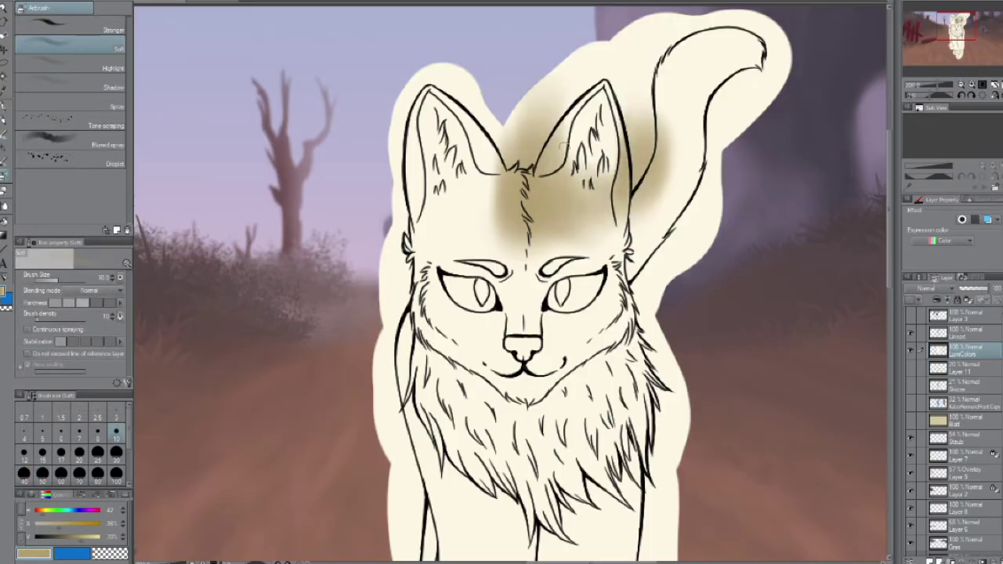
Step: Shade the ears, forehead and both outer sides of the head and neck in tan with the soft airbrush at sizes 30 to 40
mouse_move(496, 145)
left_mouse_down()
mouse_move(407, 181)
mouse_move(439, 228)
left_mouse_up()
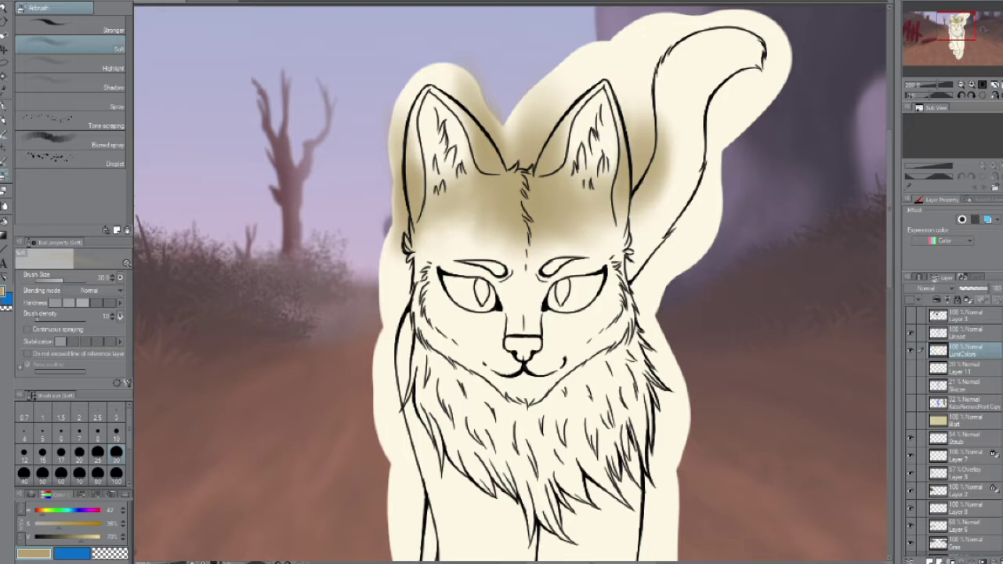
left_click_drag(488, 197, 439, 235)
left_click_drag(596, 204, 627, 251)
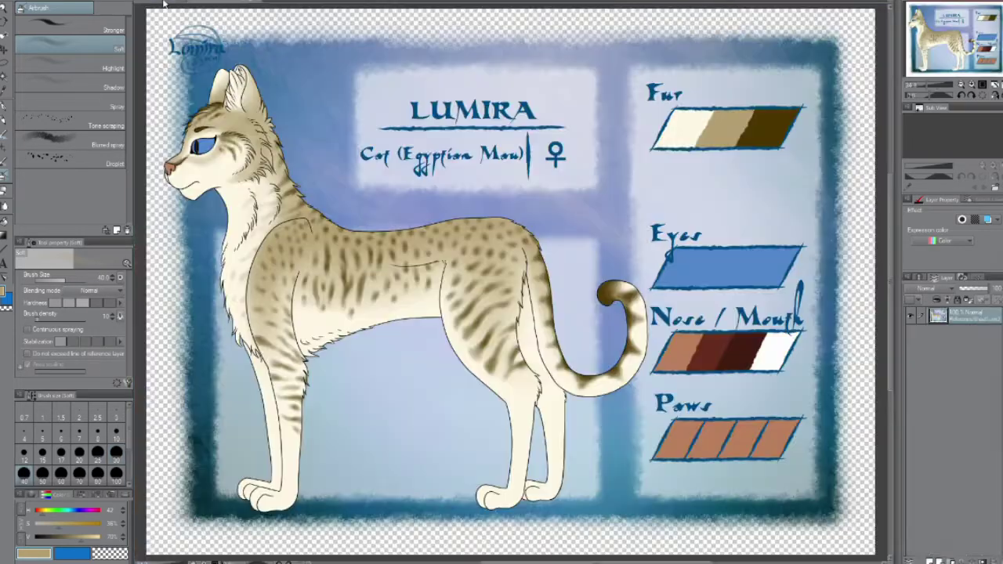
left_click_drag(643, 251, 390, 309)
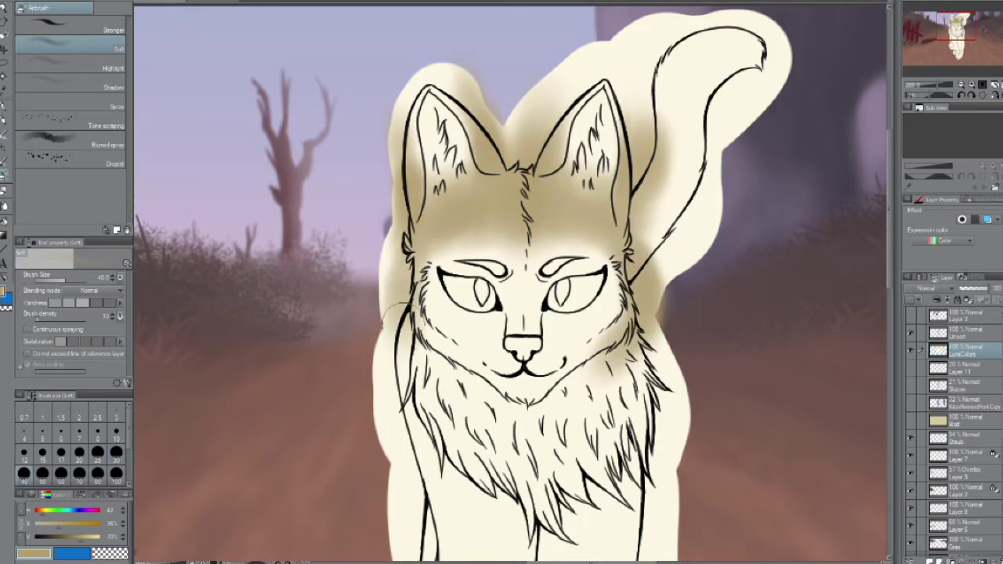
left_click_drag(392, 235, 404, 353)
Step: Airbrush tan along the bridge of the nose, under the eyes and on the cheeks, using brush sizes 10 and 20
left_click_drag(525, 251, 521, 337)
left_click_drag(517, 258, 541, 266)
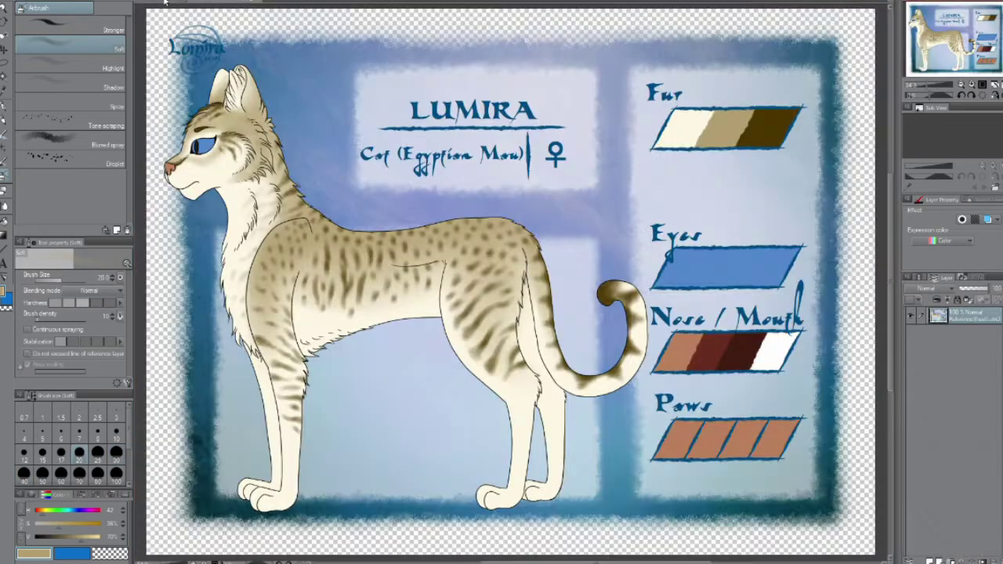
left_click(116, 431)
mouse_move(595, 266)
left_mouse_down()
mouse_move(558, 313)
mouse_move(439, 290)
mouse_move(470, 317)
left_mouse_up()
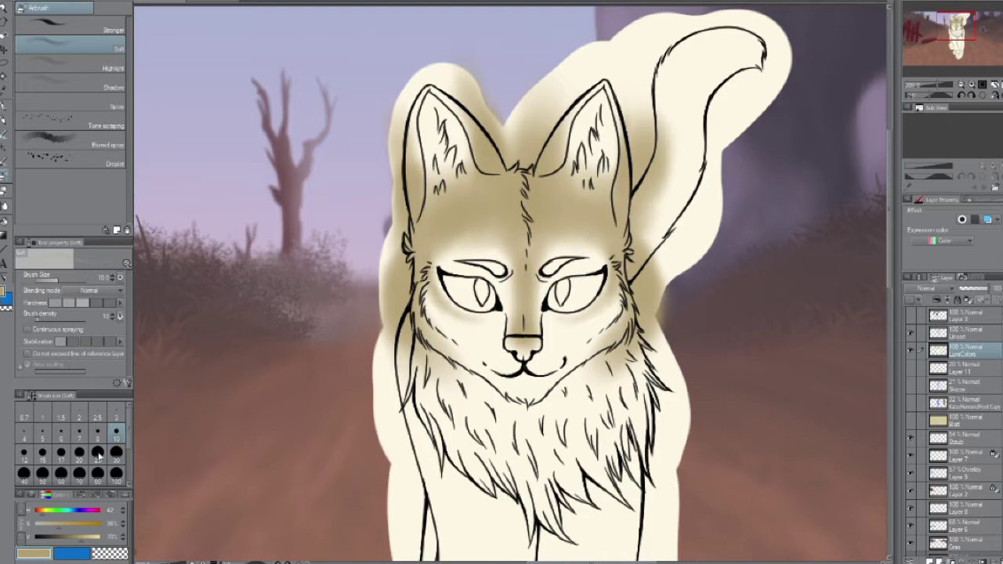
left_click(79, 453)
left_click_drag(470, 247, 533, 329)
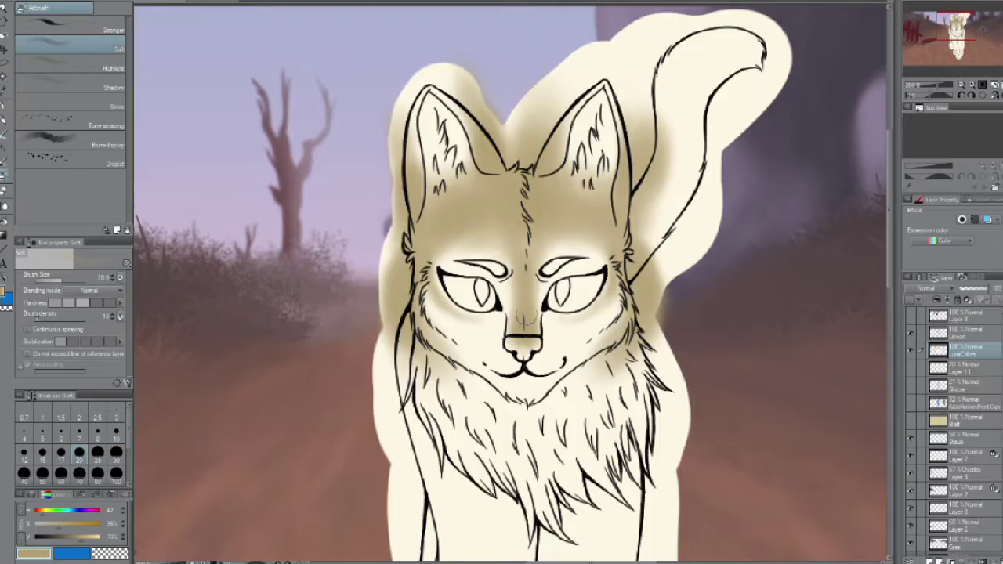
left_click_drag(514, 251, 513, 329)
Step: Airbrush tan down the shoulder beside the ruff and onto the upper part of the forward-stepping front leg at size 30
left_click_drag(390, 85, 413, 202)
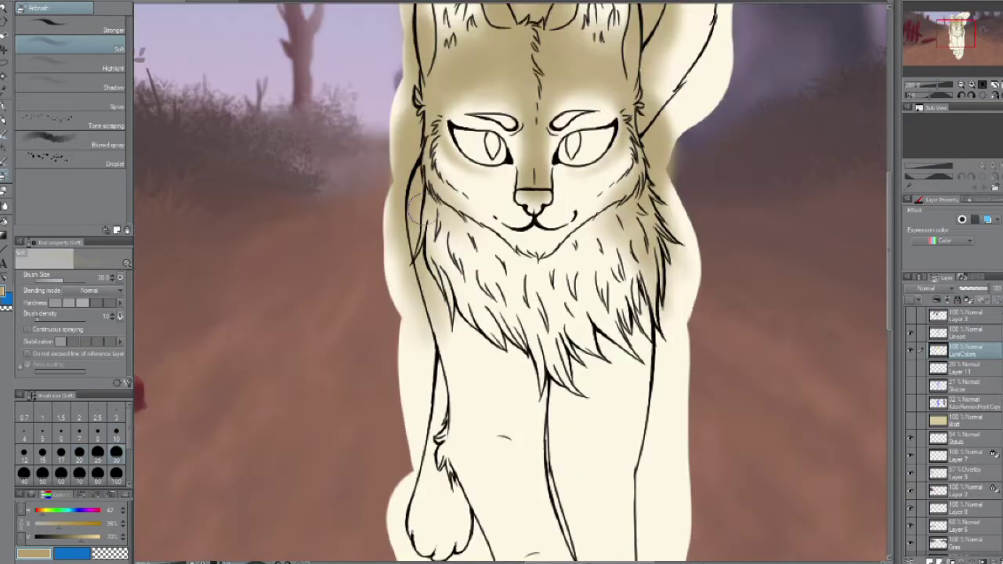
left_click_drag(467, 394, 445, 297)
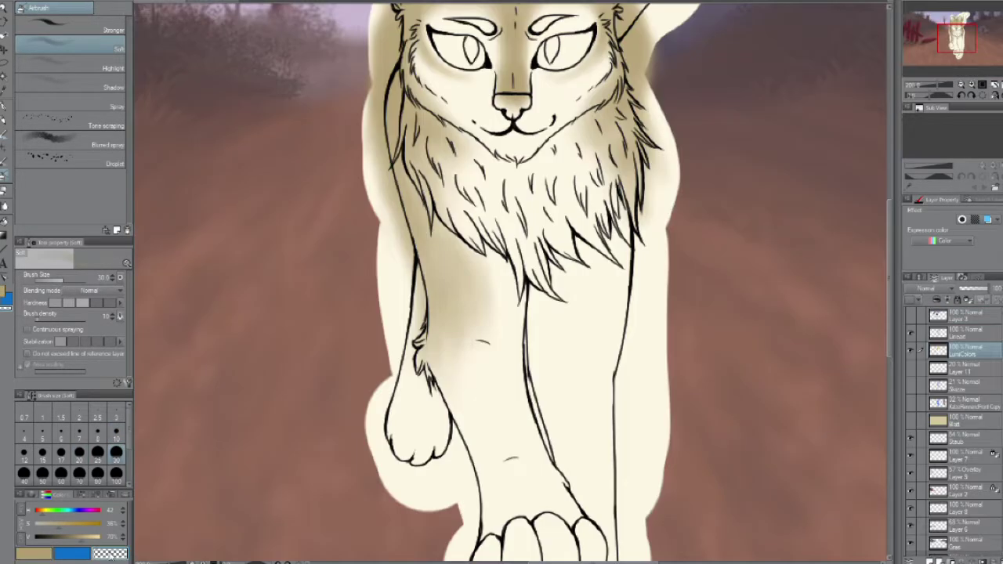
Step: Lasso the upper part of the other front leg below the ruff and airbrush tan shading inside the selection
key("m")
left_click_drag(482, 342, 428, 361)
scroll(353, 375, "up", 5)
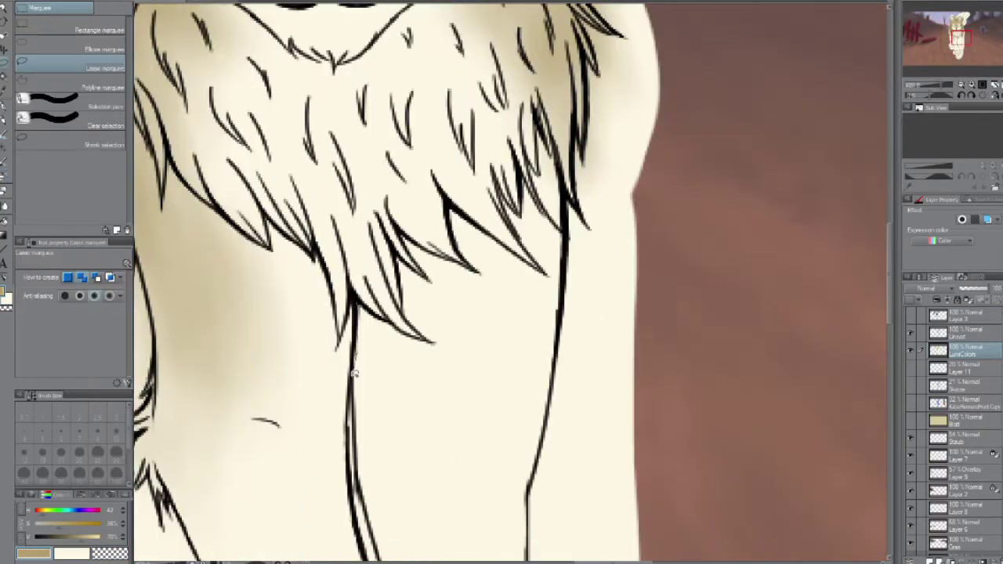
mouse_move(353, 375)
left_mouse_down()
mouse_move(402, 352)
mouse_move(430, 366)
left_mouse_up()
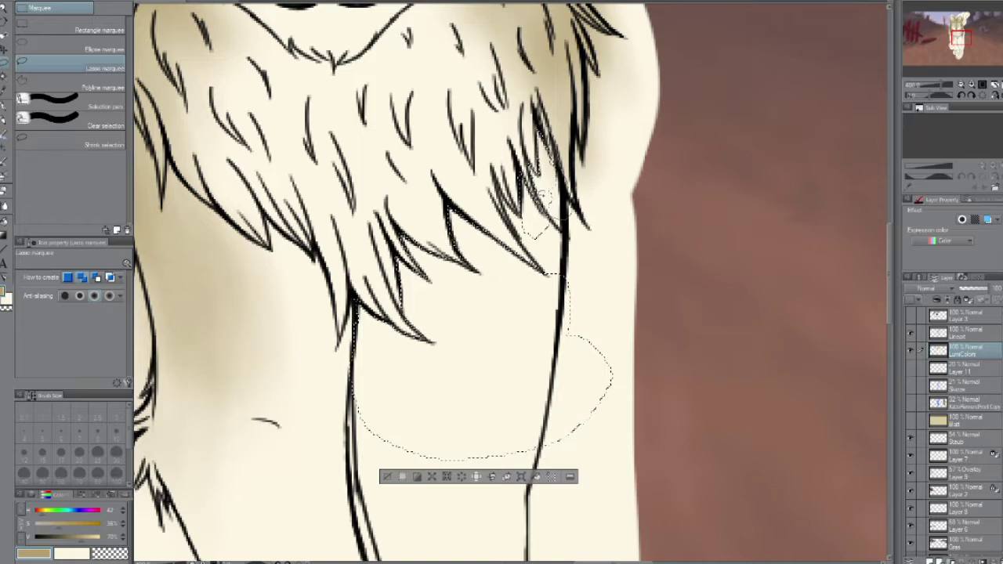
scroll(511, 110, "down", 5)
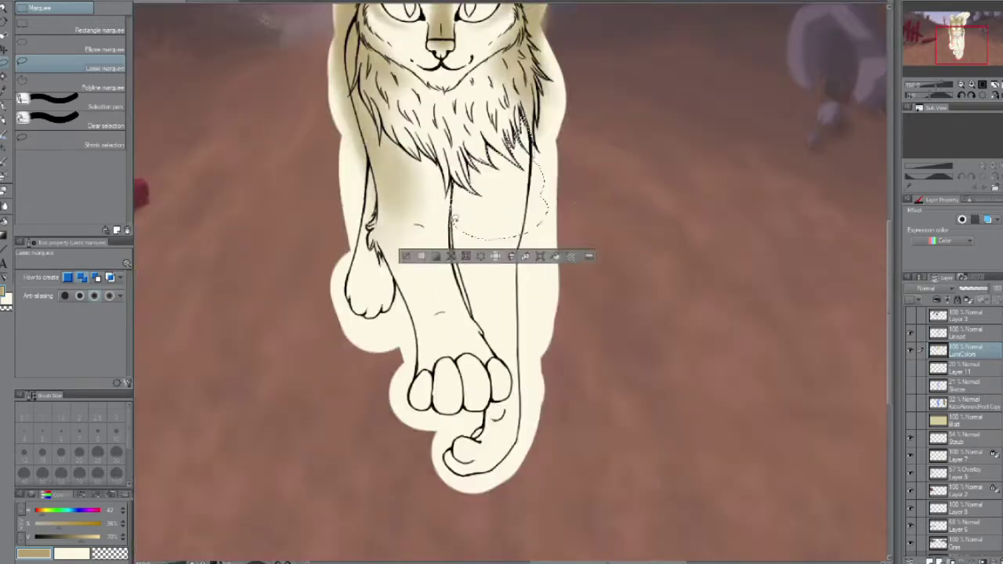
key("b")
scroll(467, 254, "down", 3)
mouse_move(467, 254)
left_mouse_down()
mouse_move(513, 213)
mouse_move(465, 256)
mouse_move(525, 314)
left_mouse_up()
scroll(525, 314, "up", 3)
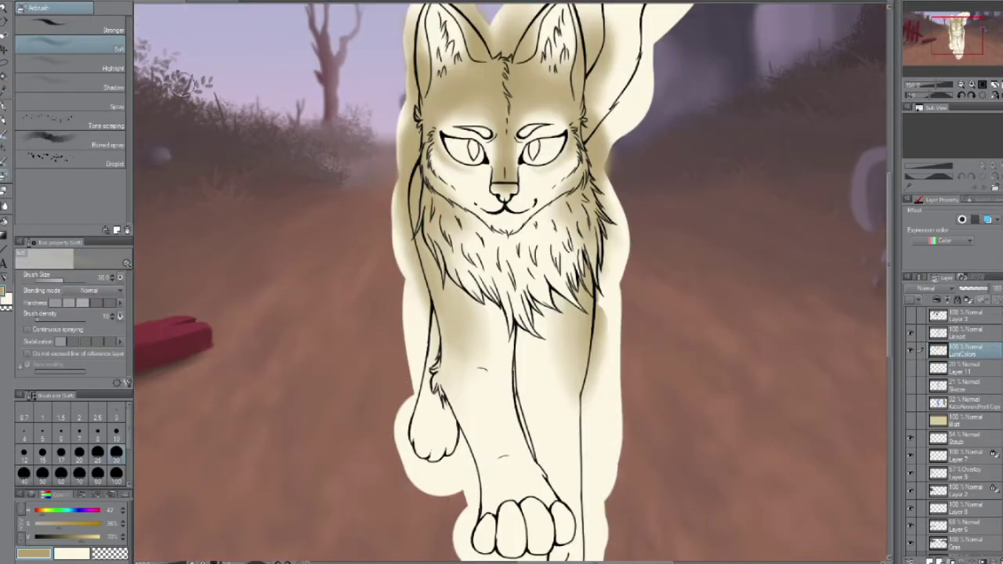
Step: Lasso the raised leg and paw along the fur edge of the front leg and airbrush cream inside the selection
left_click_drag(510, 235, 337, 392)
scroll(499, 241, "up", 2)
key("m")
left_click_drag(505, 153, 506, 329)
scroll(518, 269, "down", 2)
key("b")
scroll(506, 330, "down", 5)
key("m")
left_click_drag(435, 258, 433, 324)
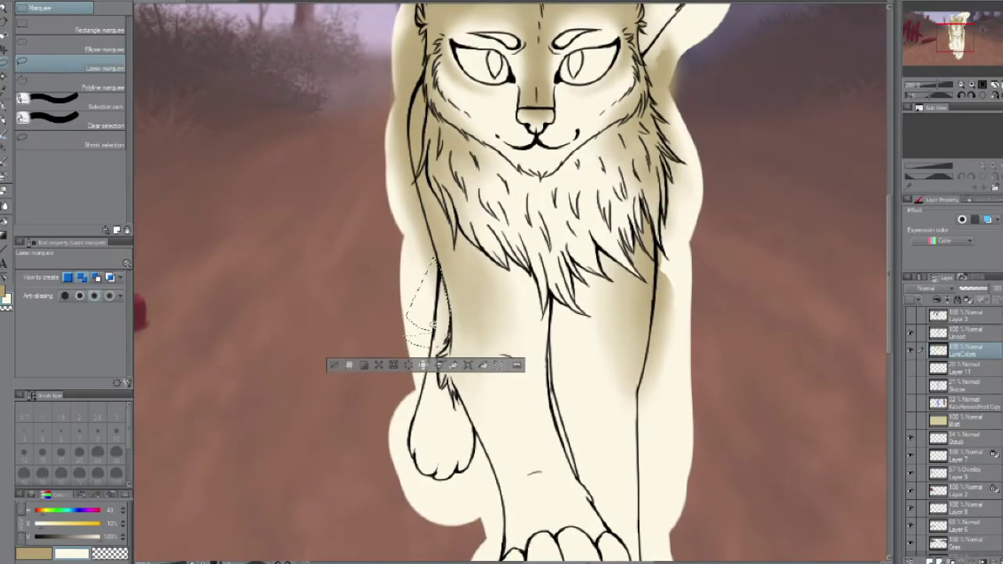
scroll(433, 325, "up", 2)
mouse_move(270, 259)
left_mouse_down()
mouse_move(265, 337)
mouse_move(353, 502)
mouse_move(423, 376)
left_mouse_up()
key("b")
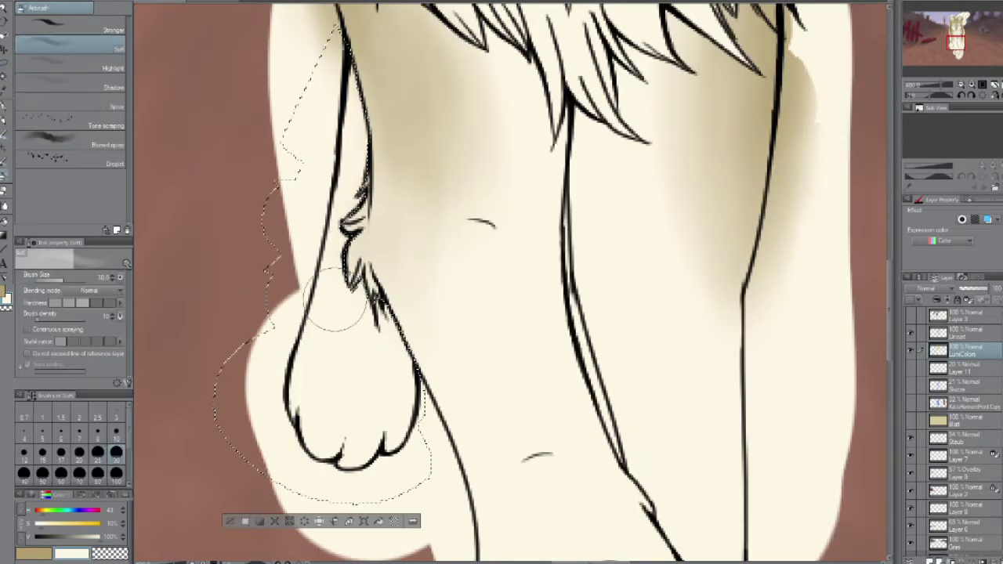
scroll(336, 300, "down", 2)
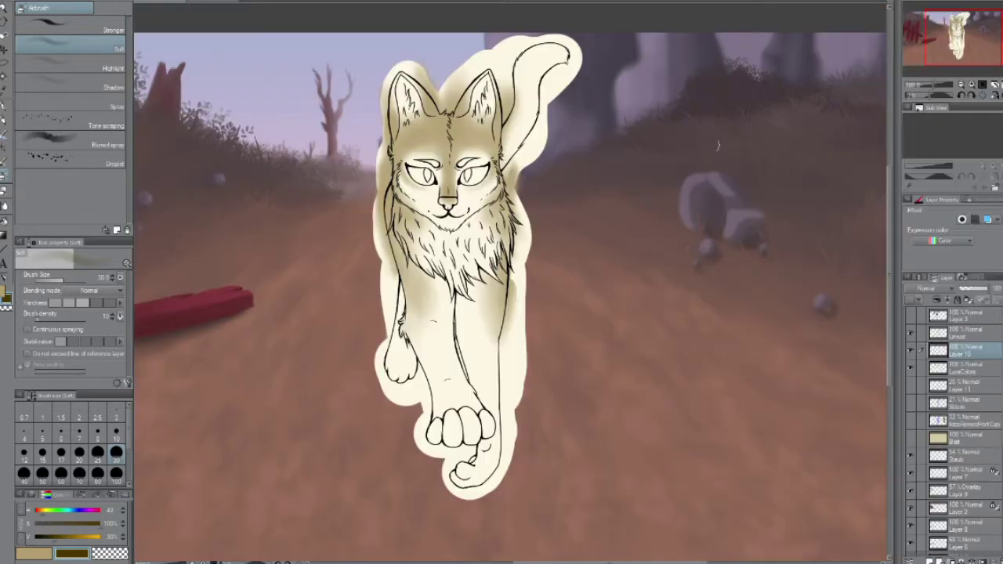
Step: Airbrush dark brown cheek markings beside the outer corners of both eyes on the new layer, checking them with the canvas flipped
scroll(481, 139, "up", 3)
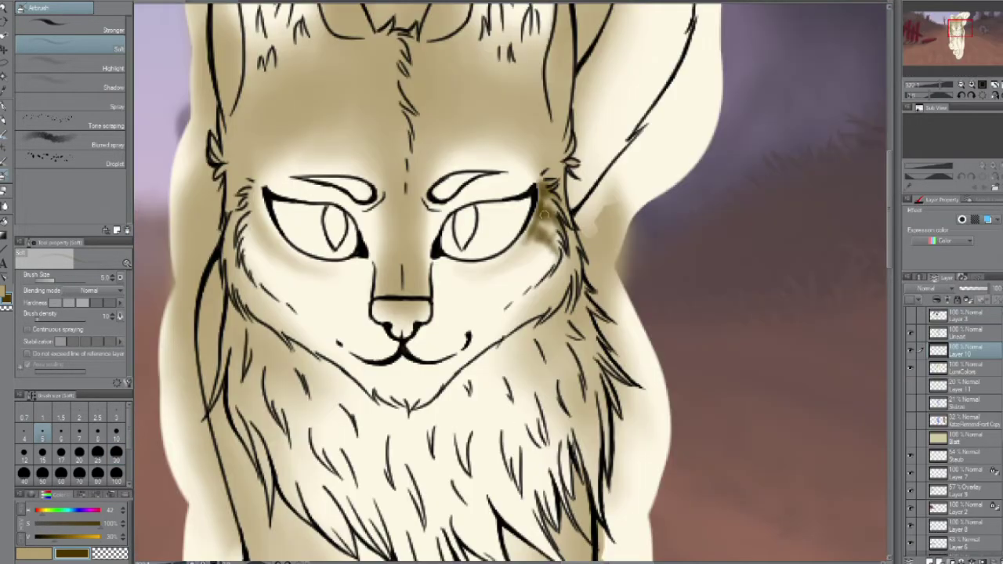
key("ctrl+z")
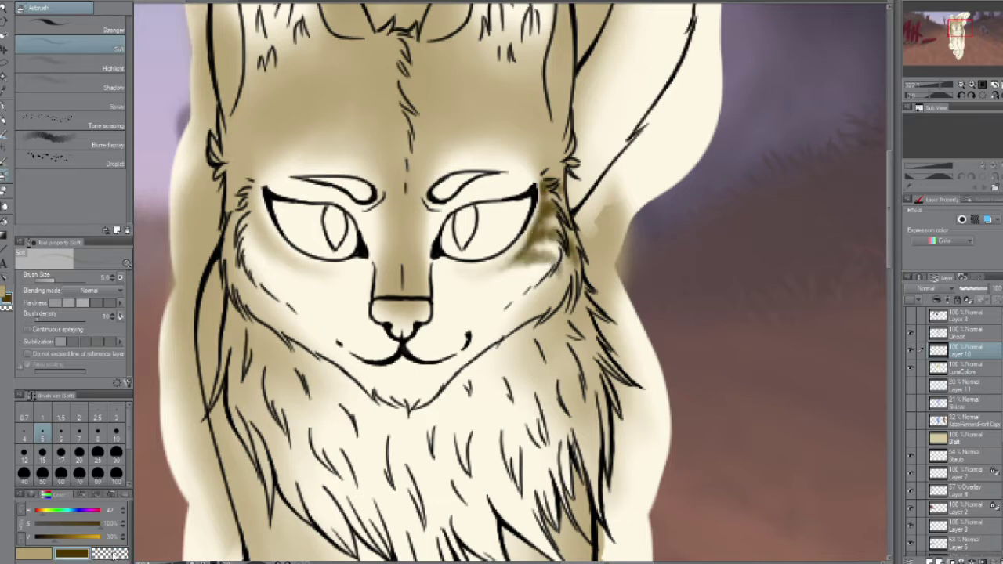
left_click(79, 432)
key("h")
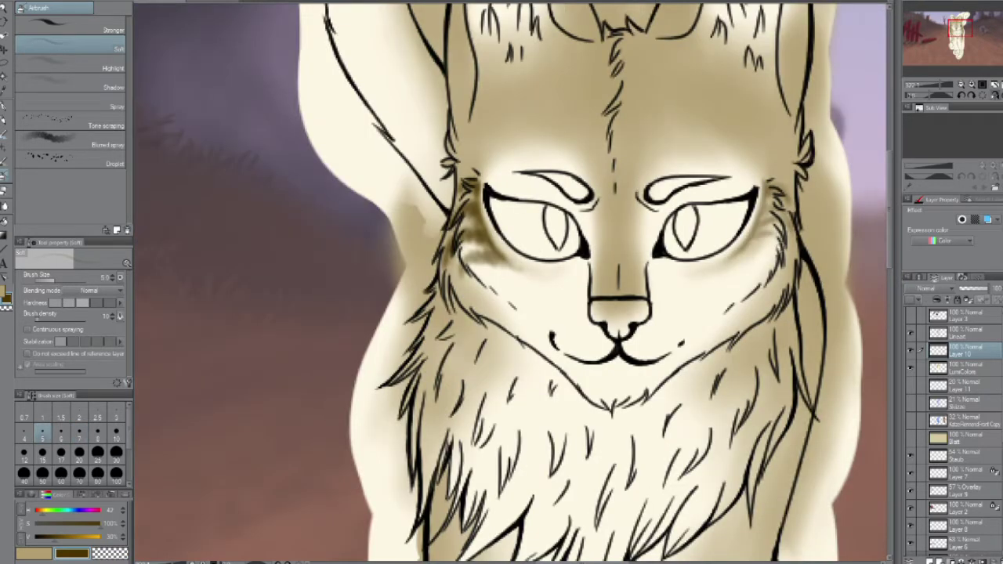
scroll(513, 282, "down", 3)
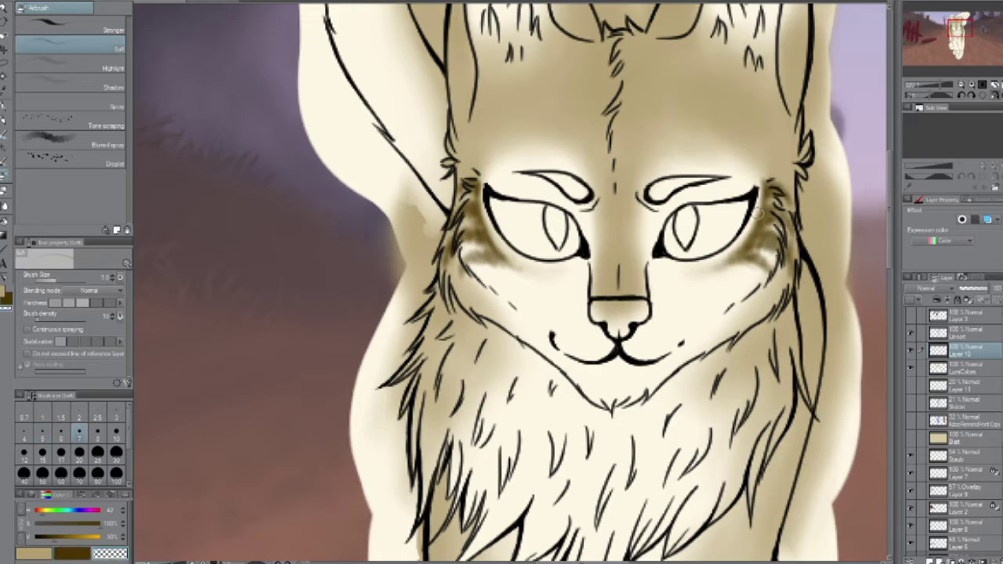
key("h")
Step: Fill both eyebrow shapes with dark brown using the G-pen at size 10
key("p")
scroll(528, 244, "up", 5)
key("h")
left_click_drag(595, 249, 672, 218)
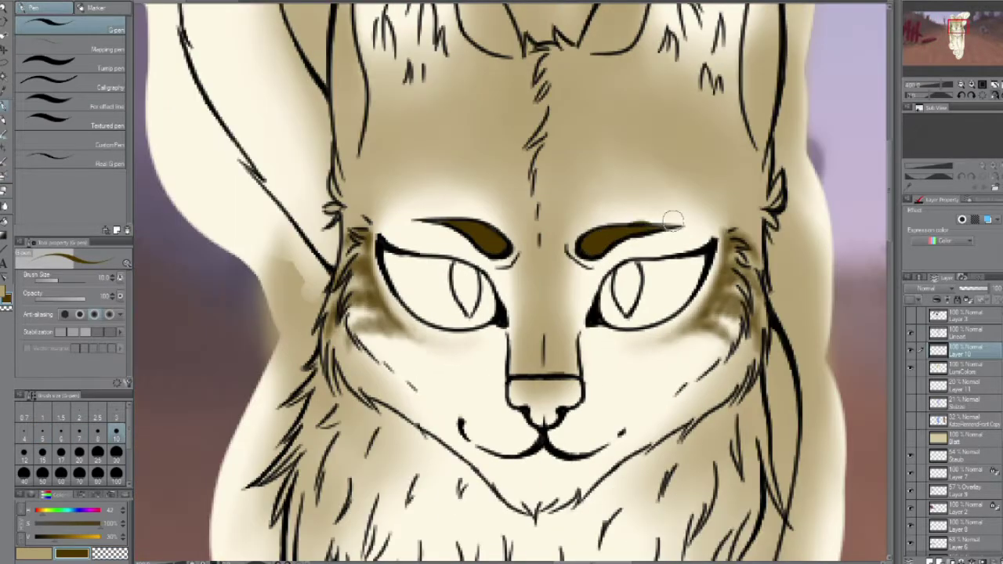
key("h")
Step: Airbrush a dark brown tail tip and a row of dark bands down the ear-side edge of the tail
key("b")
scroll(502, 283, "up", 5)
mouse_move(706, 87)
left_mouse_down()
mouse_move(697, 147)
mouse_move(662, 85)
mouse_move(570, 101)
mouse_move(518, 212)
left_mouse_up()
scroll(521, 213, "down", 2)
left_click_drag(541, 370, 490, 443)
mouse_move(580, 59)
left_mouse_down()
mouse_move(518, 314)
mouse_move(451, 423)
left_mouse_up()
left_click_drag(561, 157, 482, 416)
mouse_move(627, 55)
left_mouse_down()
mouse_move(567, 104)
mouse_move(584, 133)
mouse_move(558, 195)
mouse_move(572, 298)
mouse_move(509, 392)
left_mouse_up()
scroll(589, 182, "down", 3)
scroll(589, 182, "down", 2)
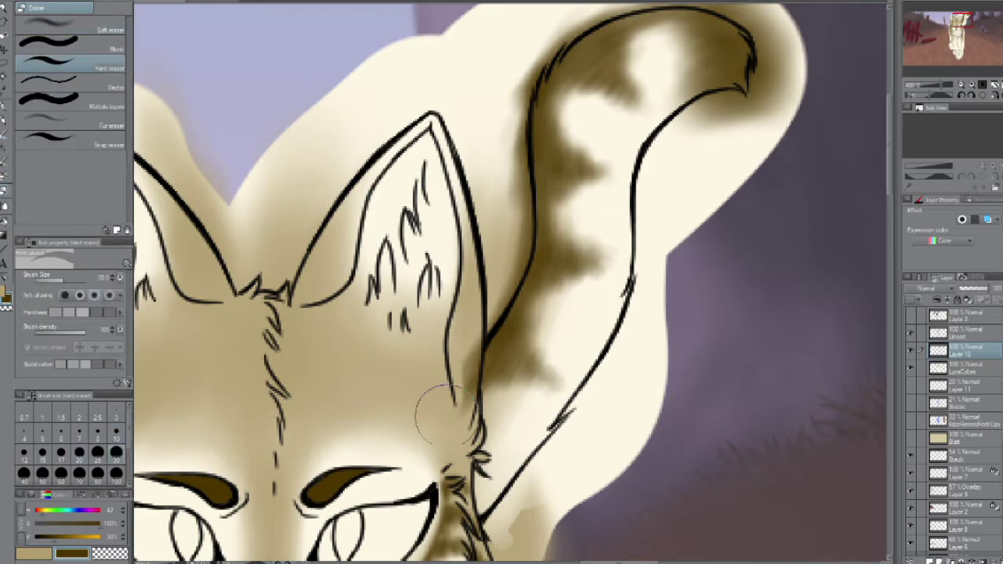
Step: Airbrush small brown spots across both sides of the chest ruff and soften them with the soft eraser
scroll(526, 137, "down", 3)
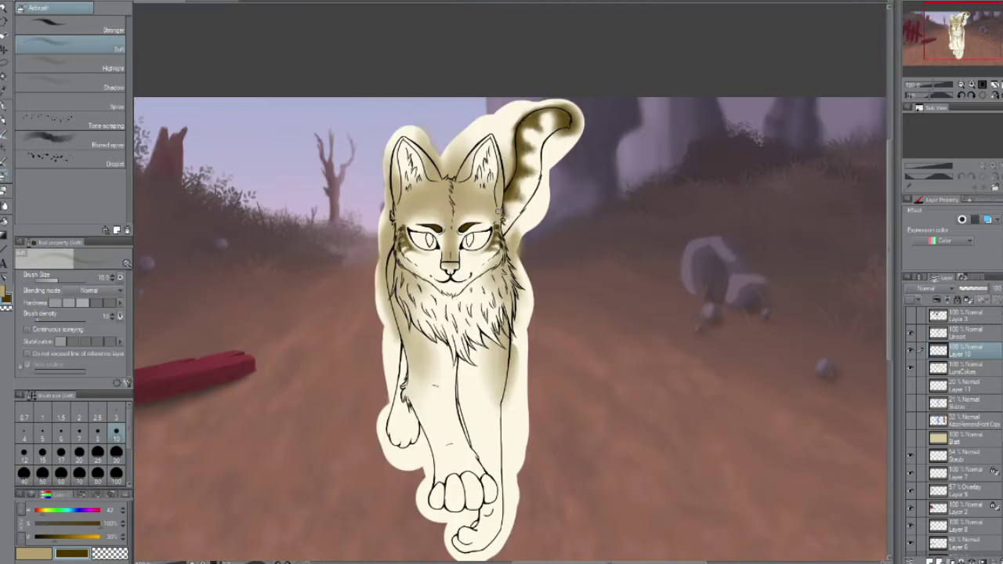
scroll(497, 176, "up", 1)
scroll(497, 176, "down", 1)
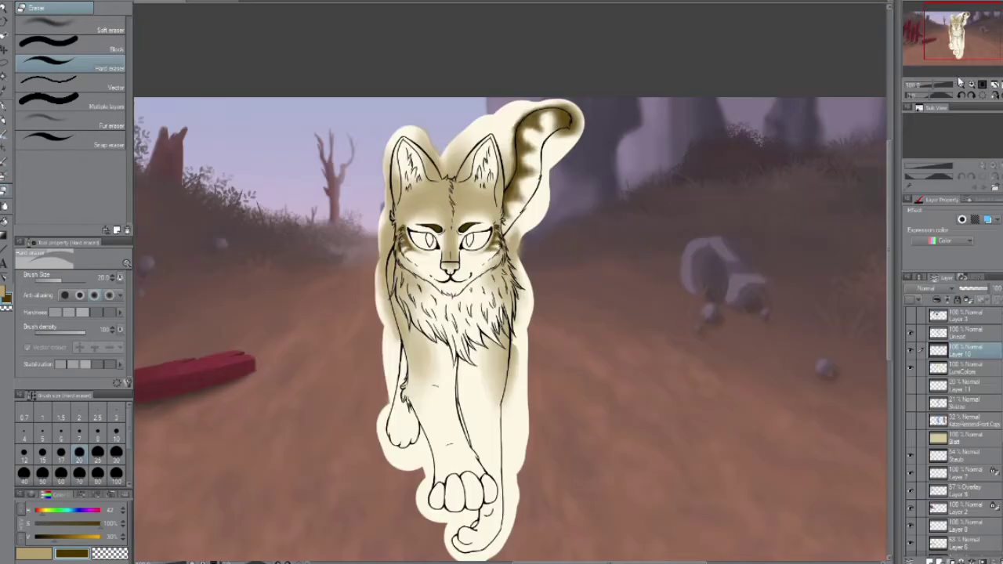
scroll(502, 180, "up", 3)
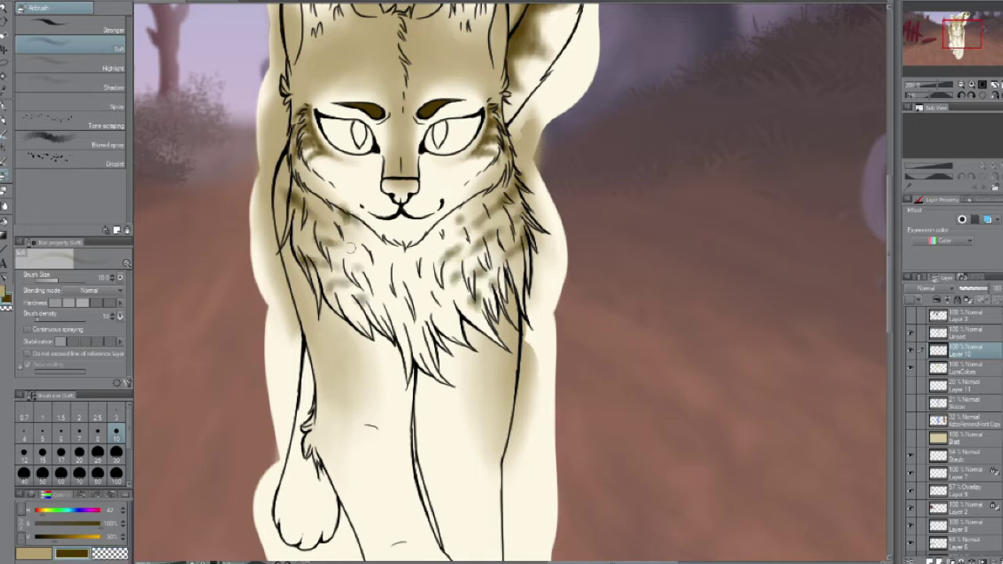
key("e")
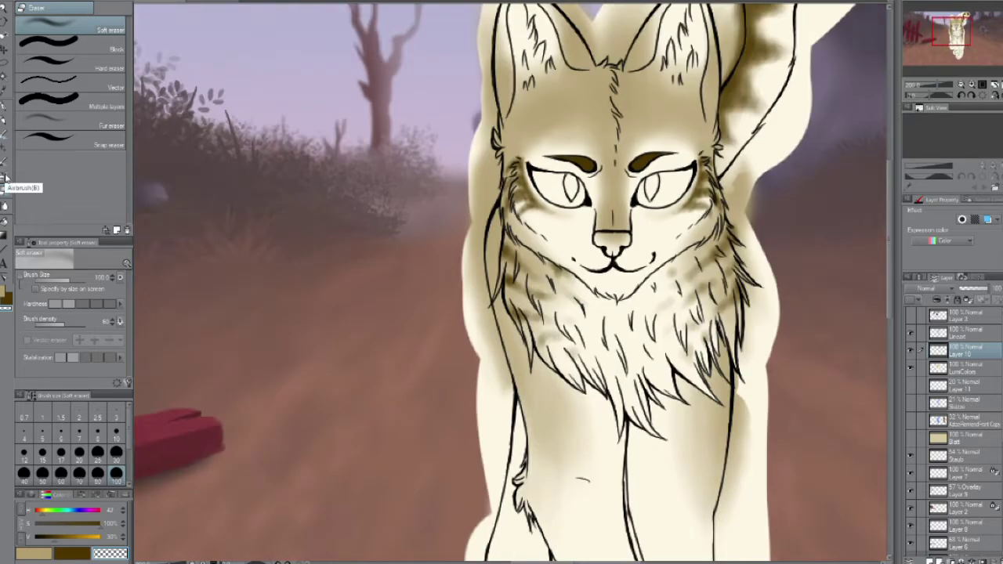
Step: Airbrush brown stripes down the shoulder and forward-stepping front leg, and along the centre of the forehead, at brush size 7
left_click(6, 179)
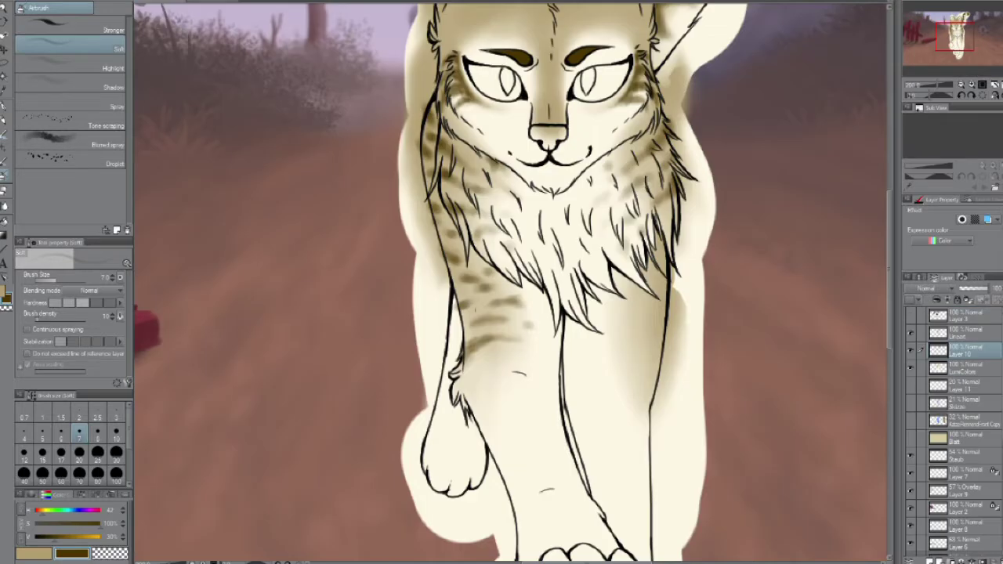
left_click_drag(469, 379, 433, 270)
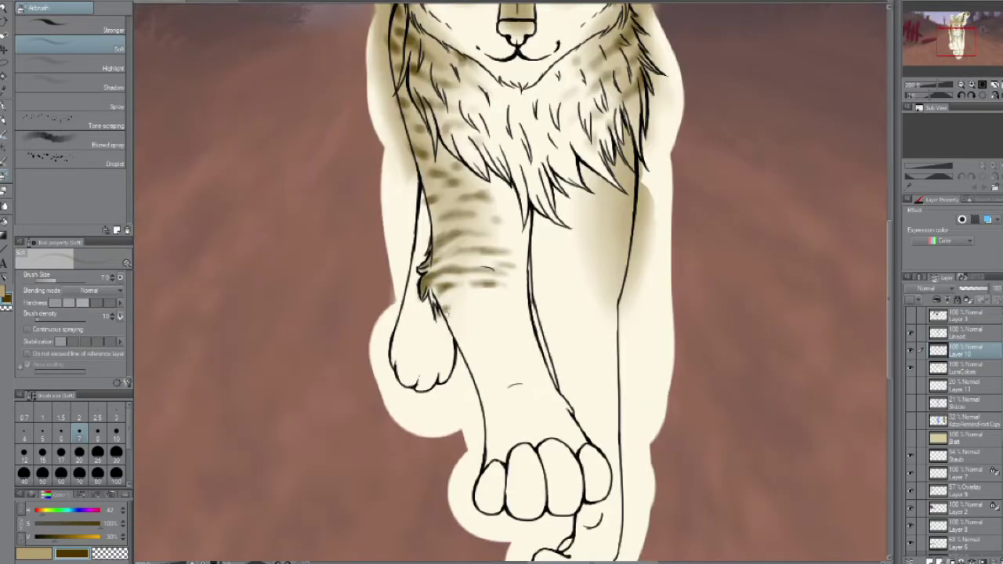
left_click_drag(474, 318, 602, 427)
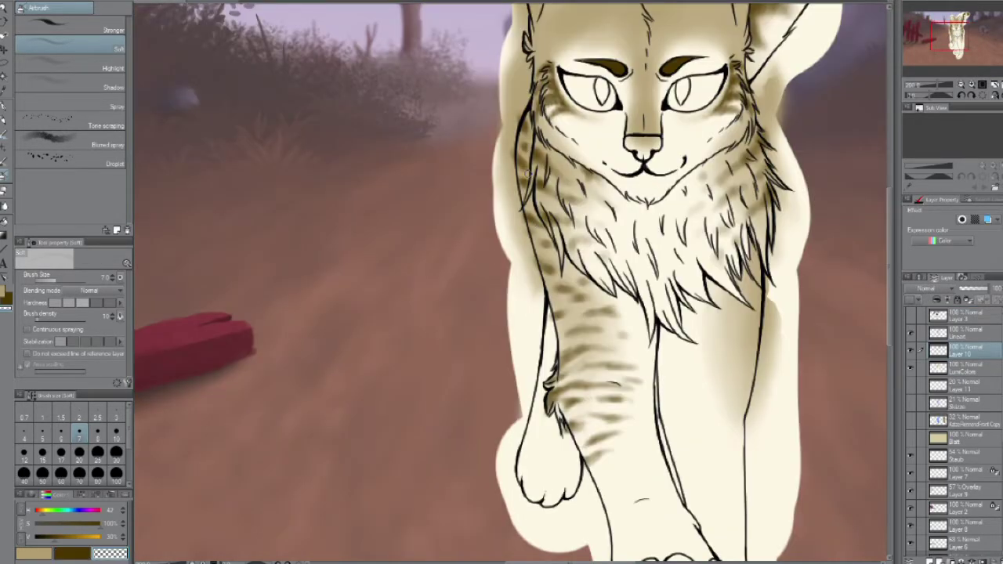
left_click_drag(554, 280, 415, 206)
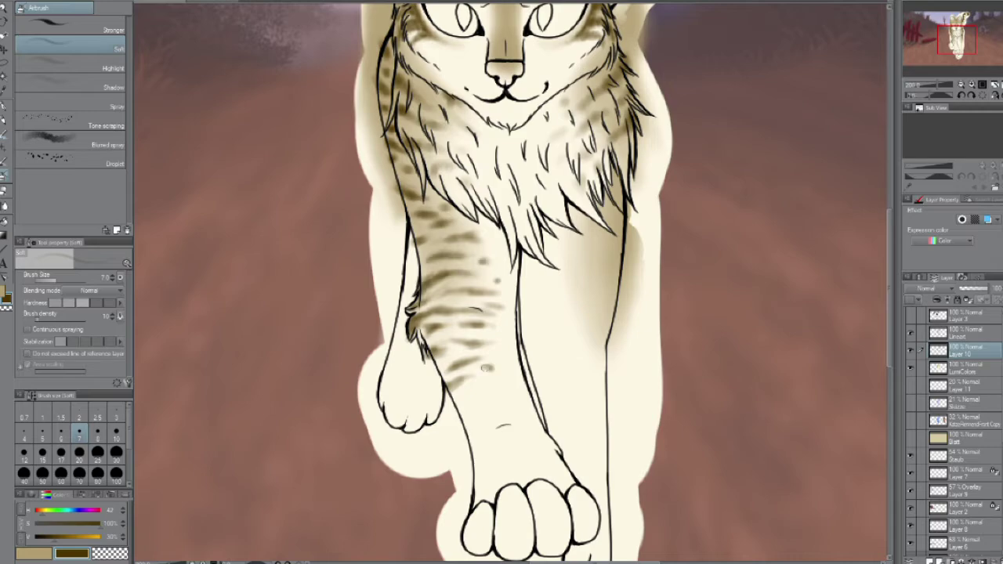
left_click_drag(486, 367, 474, 348)
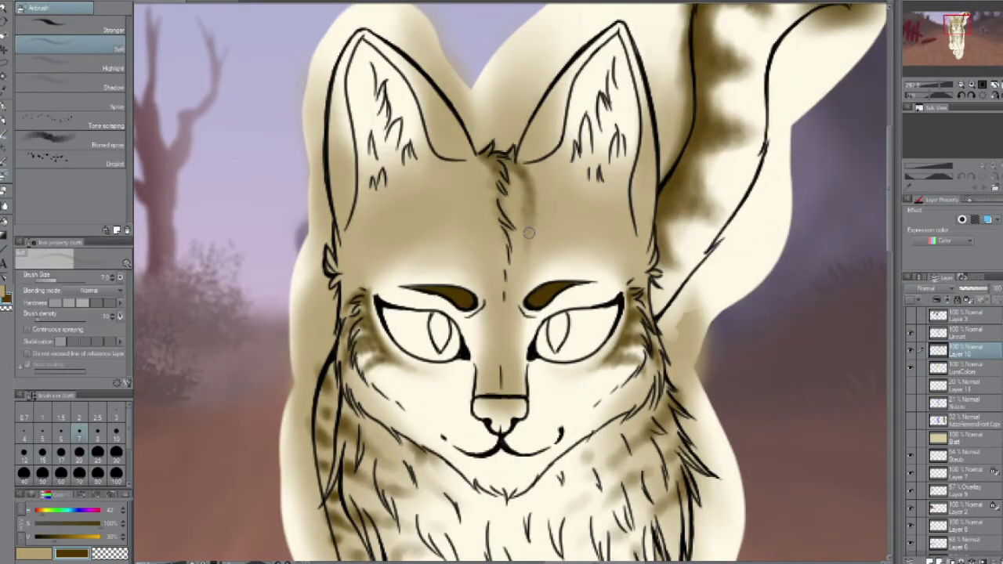
mouse_move(529, 233)
left_mouse_down()
mouse_move(532, 193)
mouse_move(500, 135)
left_mouse_up()
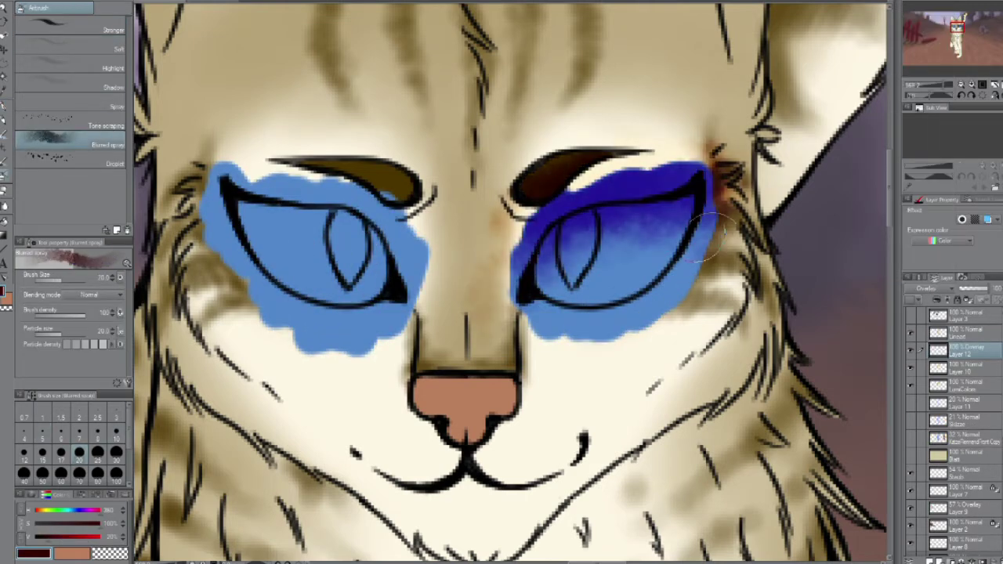
Step: Darken the top of the lighter blue eye with Blurred spray on the Overlay layer, and spray a pale glow in the other eye on an Add (Glow) layer
left_click_drag(228, 184, 416, 204)
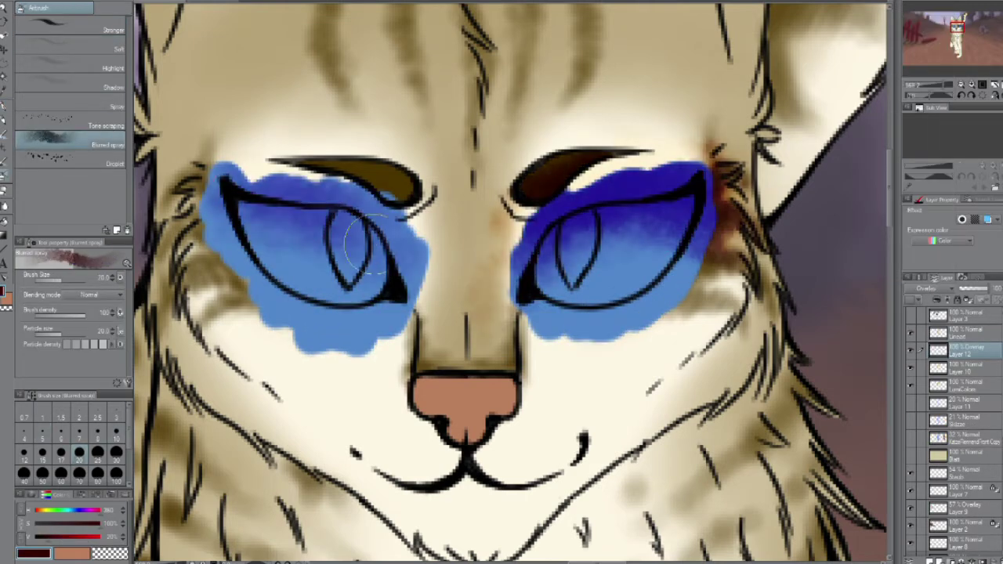
left_click_drag(235, 204, 424, 251)
left_click_drag(643, 275, 565, 267)
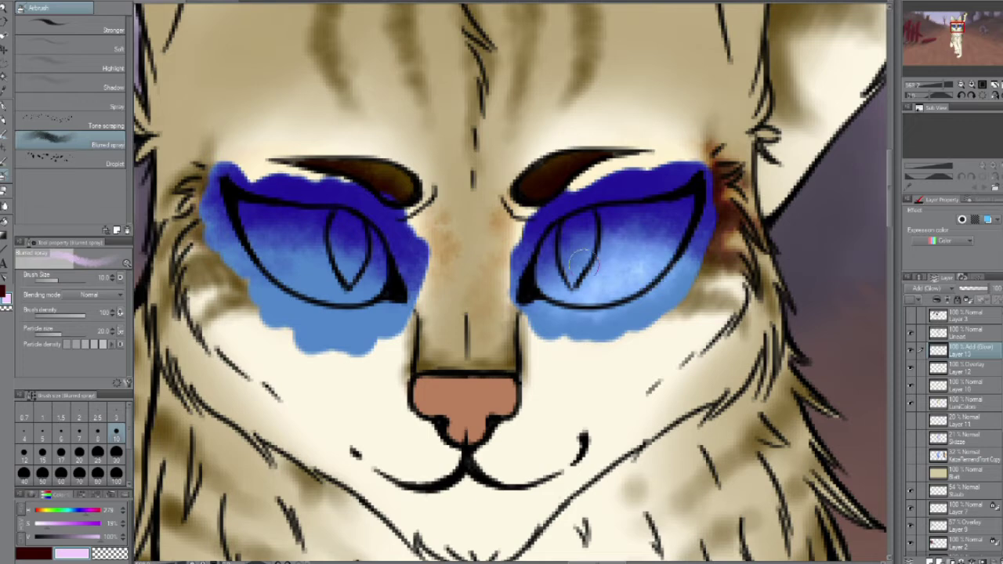
Step: Spray a pale glow around the pupils and lower irises of both eyes with Blurred spray on the Add (Glow) layer, reducing the brush to size 8
left_click_drag(283, 259, 384, 298)
left_click(62, 431)
left_click_drag(580, 251, 559, 367)
left_click_drag(321, 243, 376, 302)
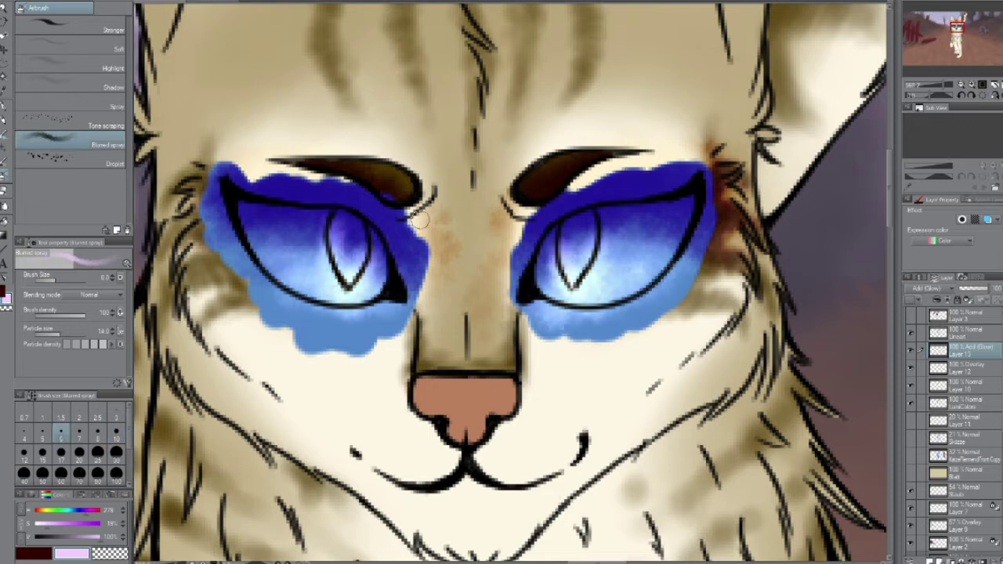
left_click_drag(556, 286, 600, 313)
Step: On a new Color dodge layer, draw short purple streaks along both sides of each pupil with the G-pen at size 10
left_click(925, 300)
key("p")
left_click_drag(604, 211, 619, 259)
key("ctrl+z")
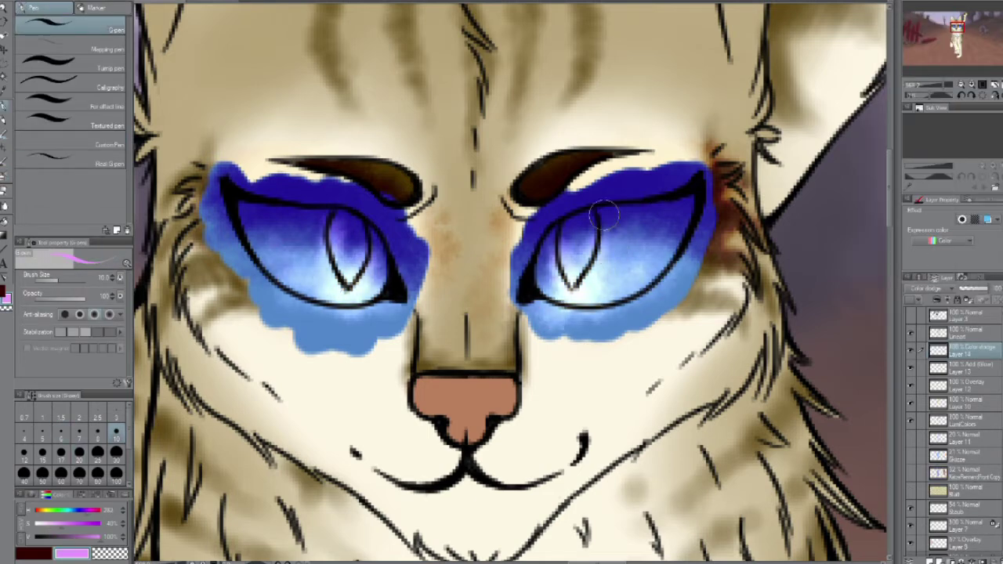
left_click_drag(603, 220, 608, 283)
left_click_drag(368, 247, 384, 297)
left_click_drag(314, 235, 329, 262)
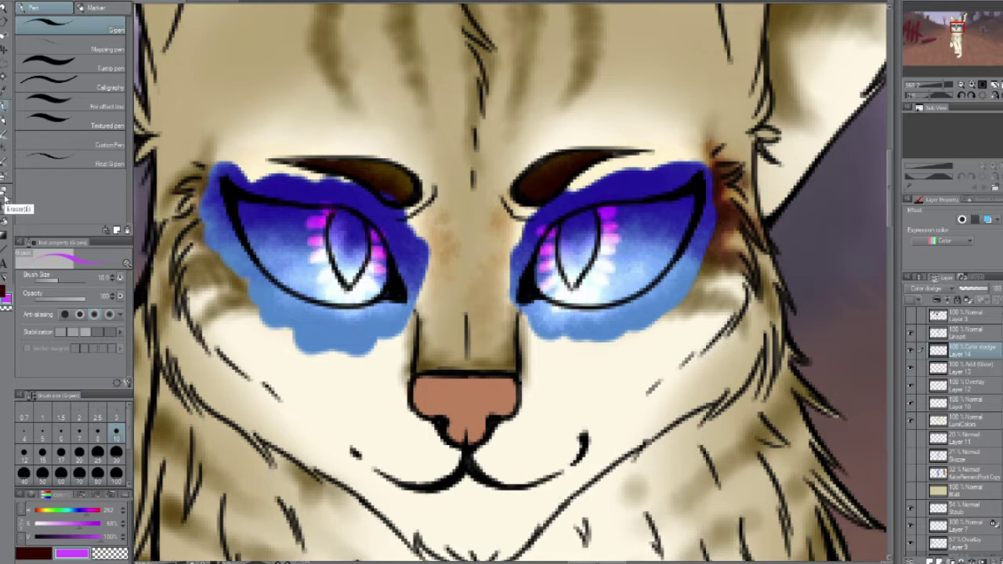
Step: Undo the streaks in the tail-side eye and redraw the purple streaks beside the pupils with the G-pen at size 8
key("j")
key("ctrl+z")
key("p")
left_click_drag(376, 226, 383, 271)
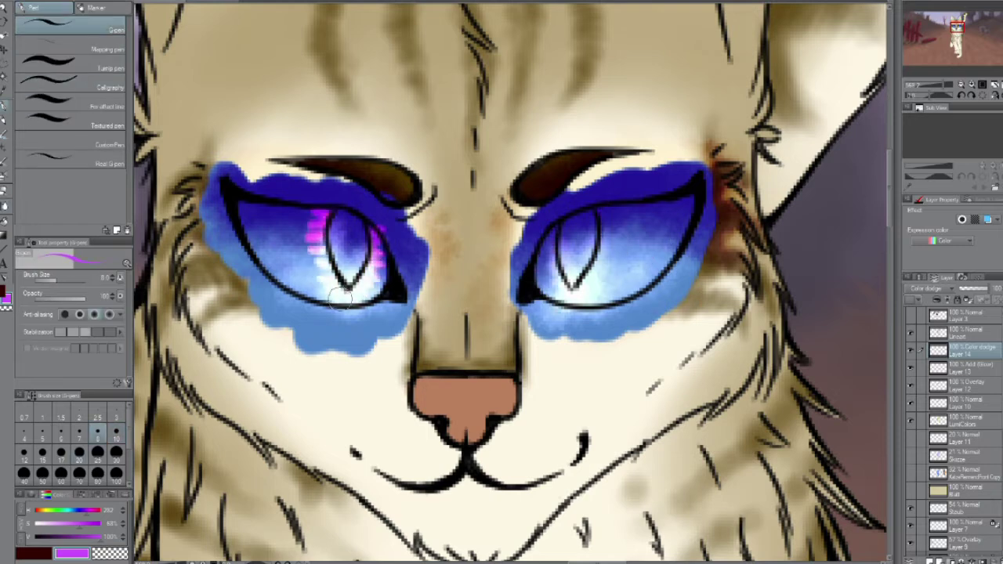
left_click_drag(549, 221, 555, 271)
mouse_move(608, 210)
left_mouse_down()
mouse_move(615, 267)
mouse_move(549, 282)
left_mouse_up()
Step: Smudge the purple streaks into the irises with the Fingertip blender at size 20 and lower the Color dodge layer's opacity to 63%
key("j")
key("bracketright")
key("bracketright")
key("bracketright")
key("bracketright")
left_click_drag(674, 188, 612, 282)
scroll(611, 259, "down", 1)
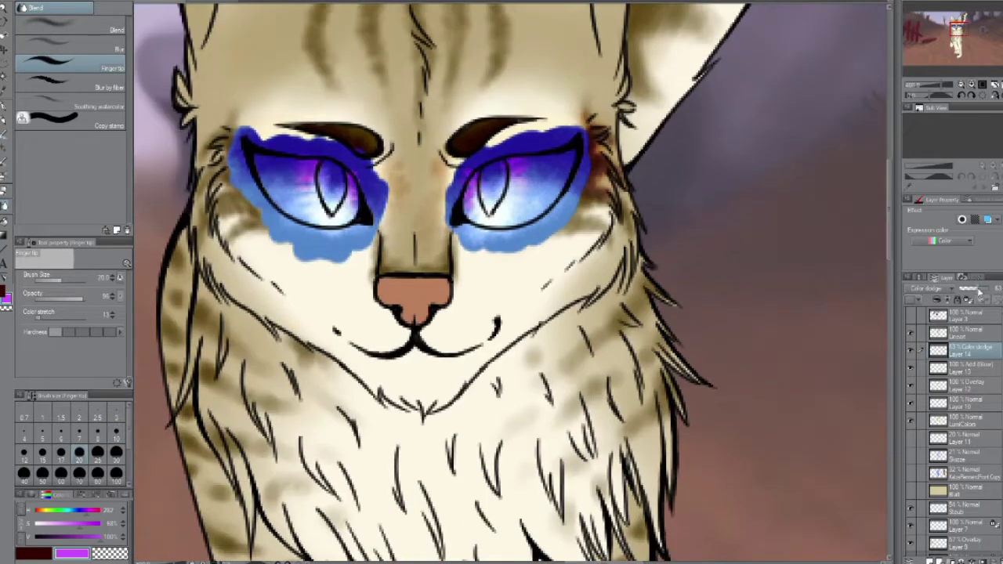
scroll(608, 470, "up", 3)
scroll(501, 282, "down", 2)
Step: On a new Add (Glow) layer, draw thin light-blue rays radiating from both pupils with the Turnip pen at size 2
key("ctrl+shift+n")
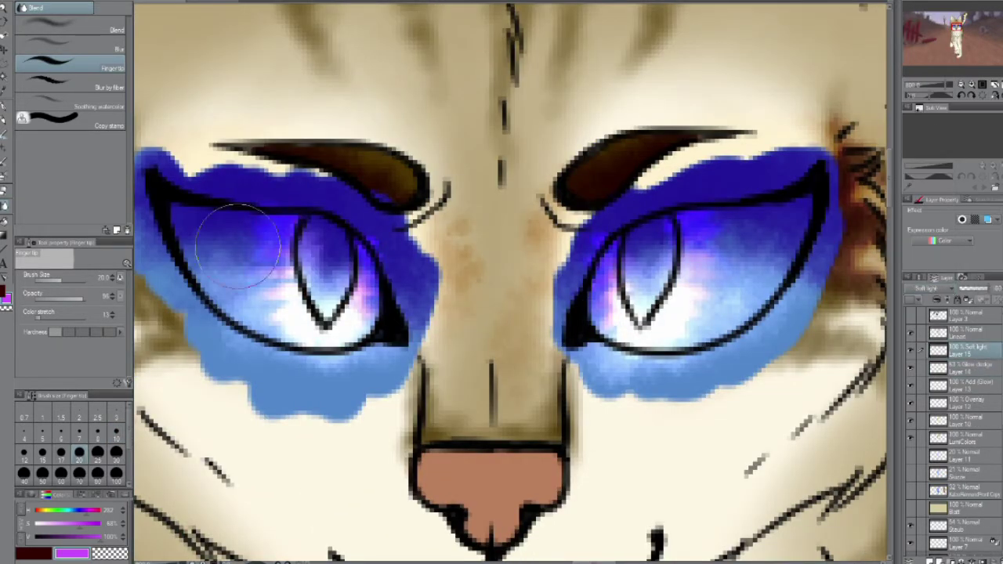
key("p")
scroll(502, 283, "up", 2)
key("bracketleft")
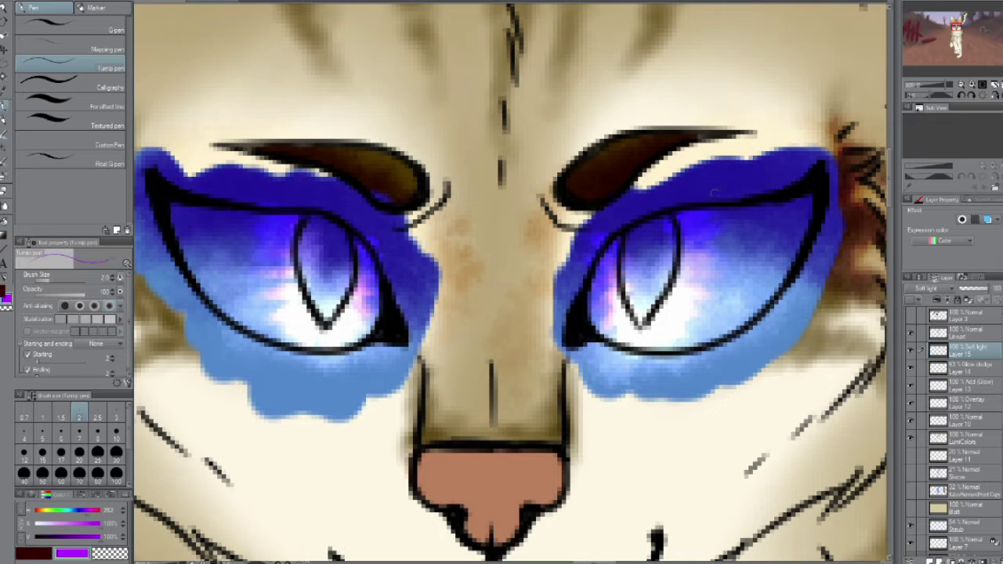
left_click_drag(715, 192, 690, 275)
left_click_drag(611, 271, 643, 369)
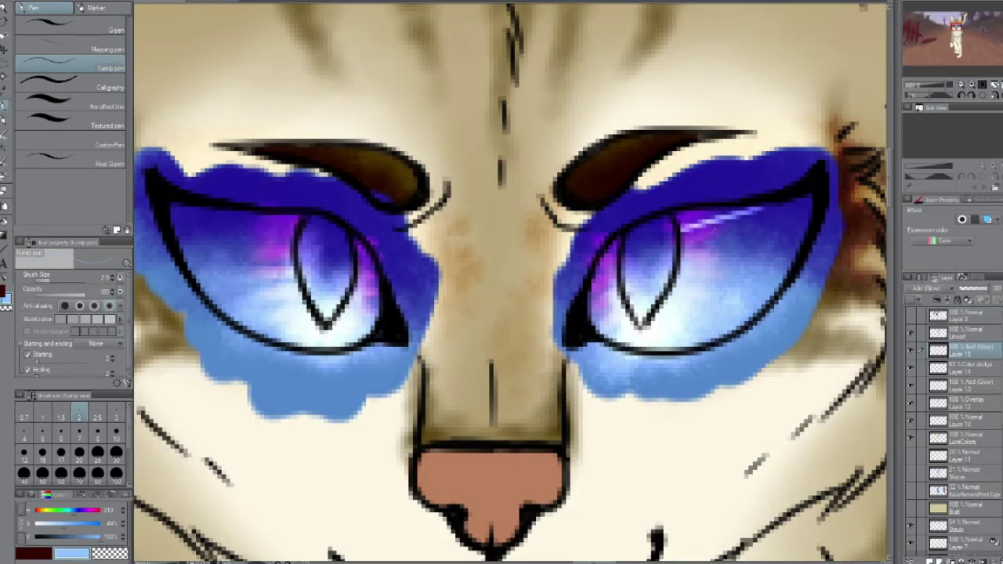
left_click_drag(784, 227, 690, 258)
left_click_drag(620, 290, 588, 306)
Step: Soften the light-blue rays with the soft eraser and spatter pale sparkle dots over both irises on another Add (Glow) layer
key("e")
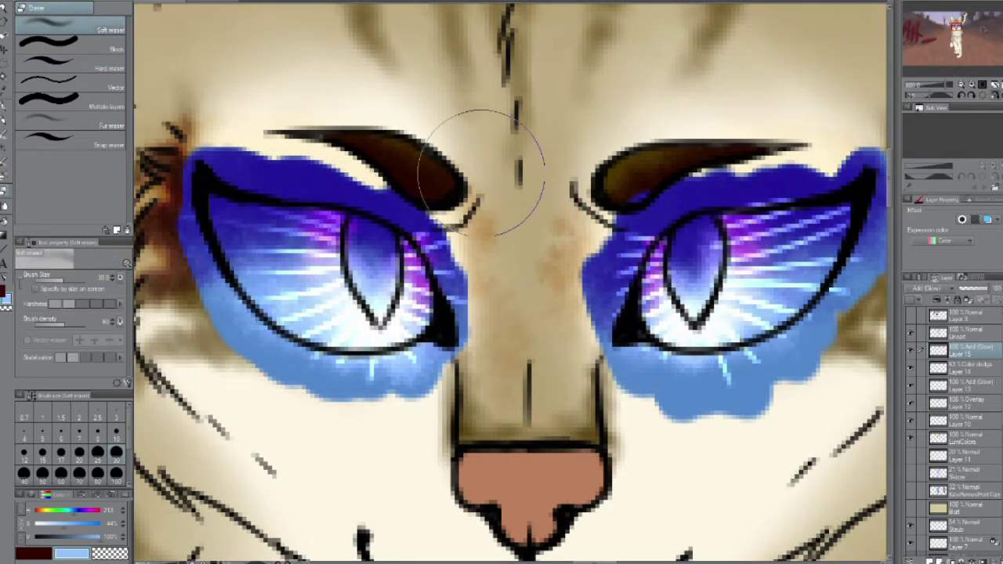
scroll(482, 172, "down", 3)
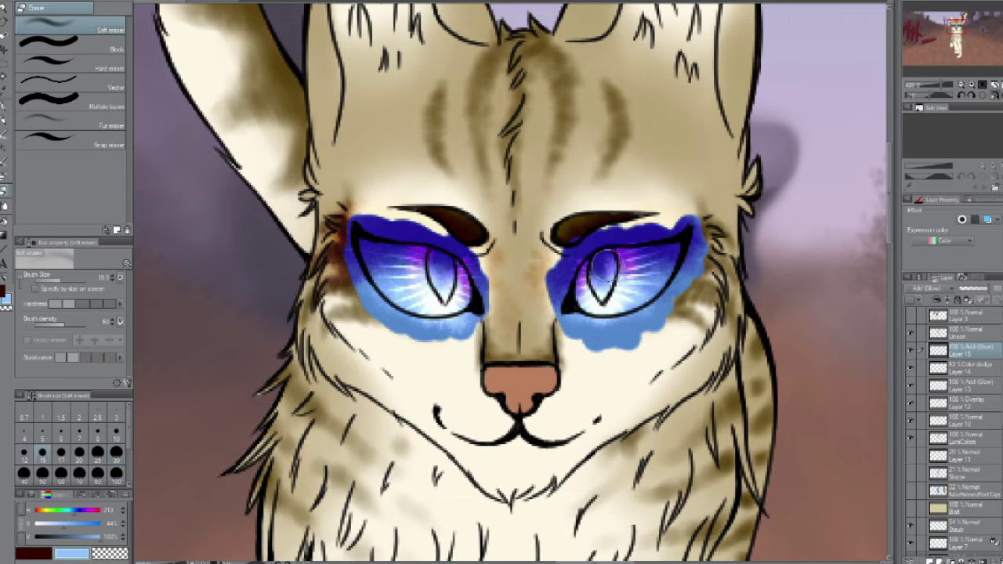
scroll(608, 267, "down", 2)
key("b")
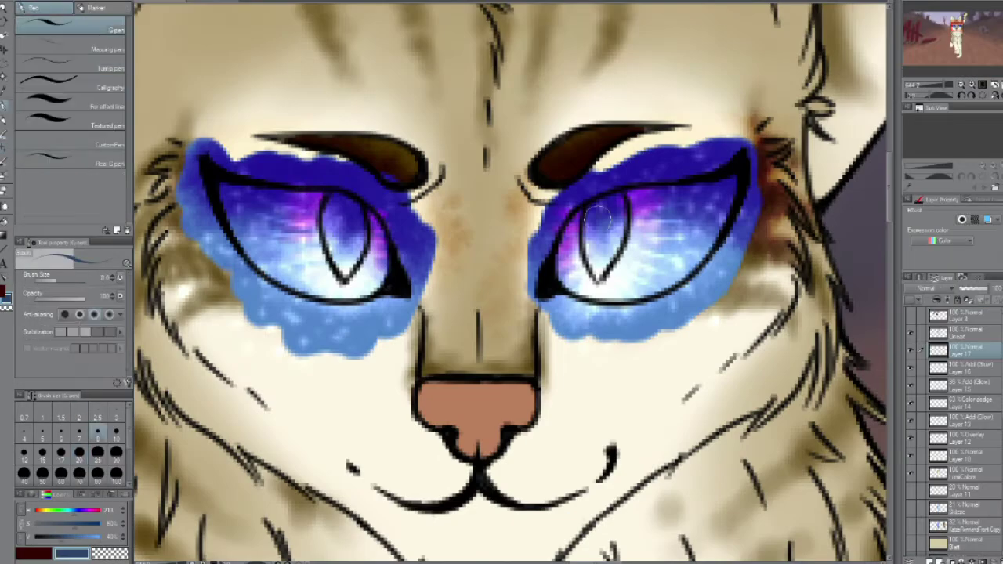
Step: Fill both slit pupils with a near-black blue on a new normal layer placed beneath the Overlay layer
left_click_drag(598, 210, 605, 252)
left_click_drag(972, 462, 972, 445)
key("m")
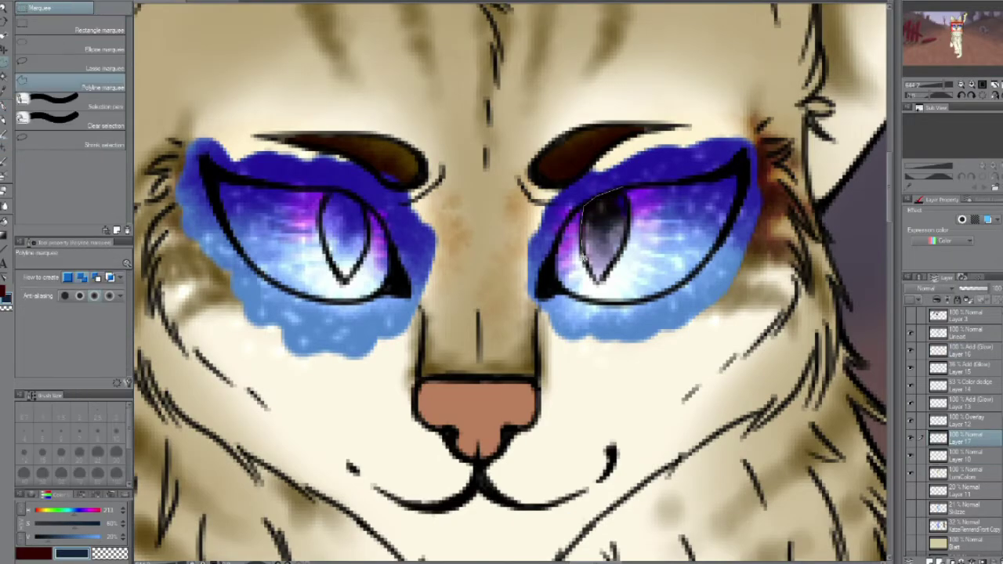
left_click(972, 437)
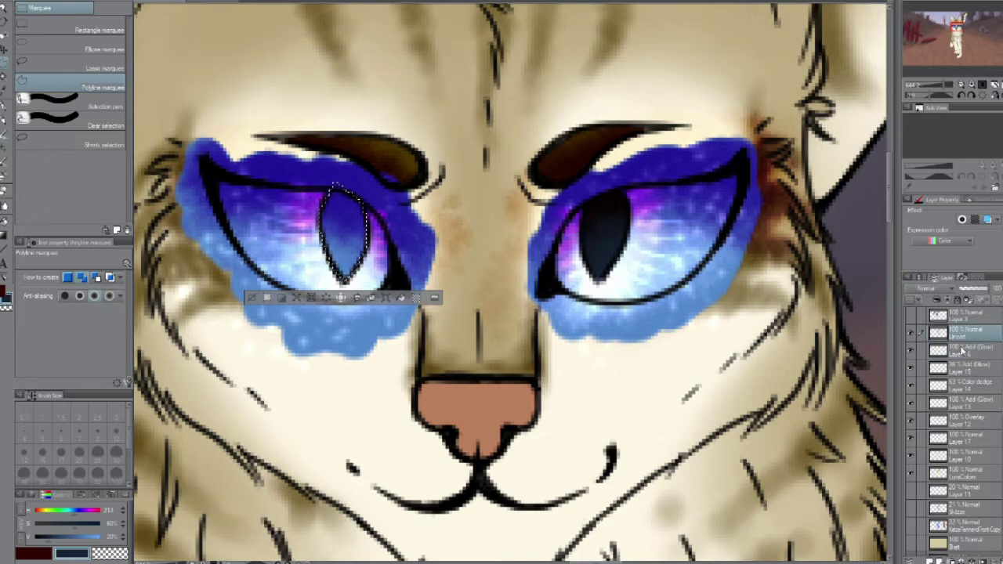
key("ctrl+d")
key("p")
mouse_move(345, 259)
left_mouse_down()
mouse_move(341, 206)
mouse_move(357, 251)
left_mouse_up()
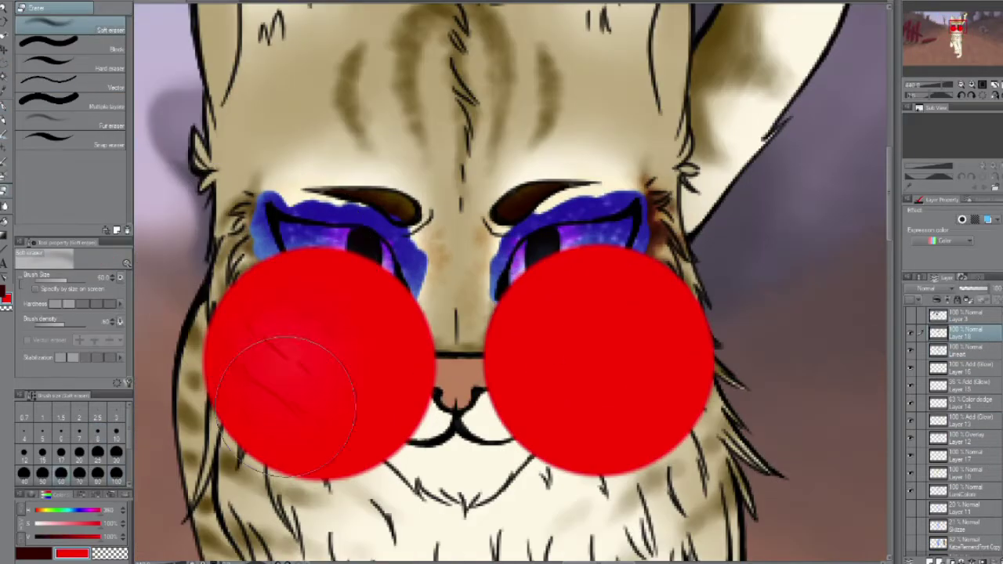
Step: Fade the upper parts of the two red circles over the lower eyes and cheeks with the soft eraser, undoing and redoing the pass
left_click_drag(286, 404, 353, 337)
left_click_drag(549, 330, 666, 376)
key("ctrl+0")
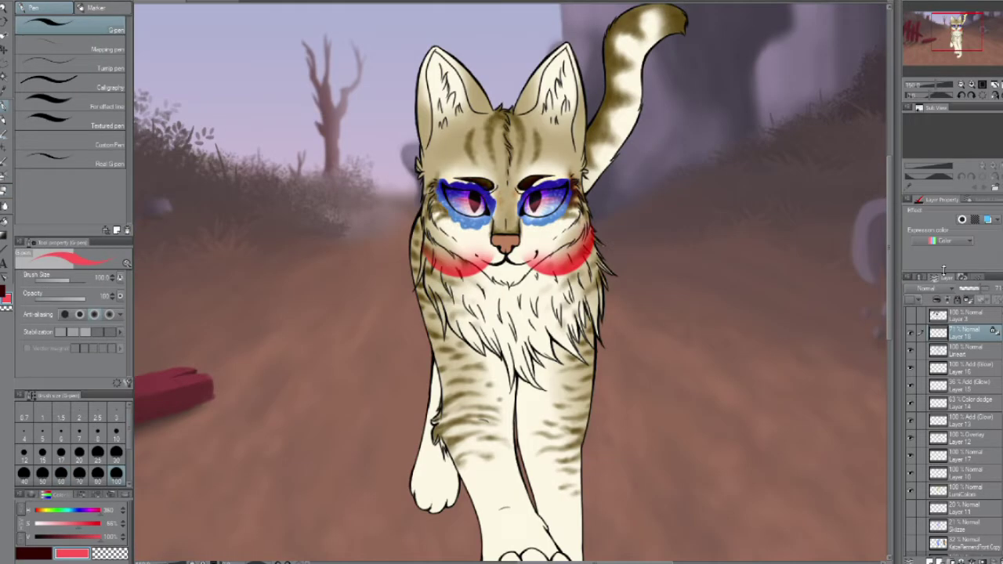
key("ctrl+z")
key("ctrl+z")
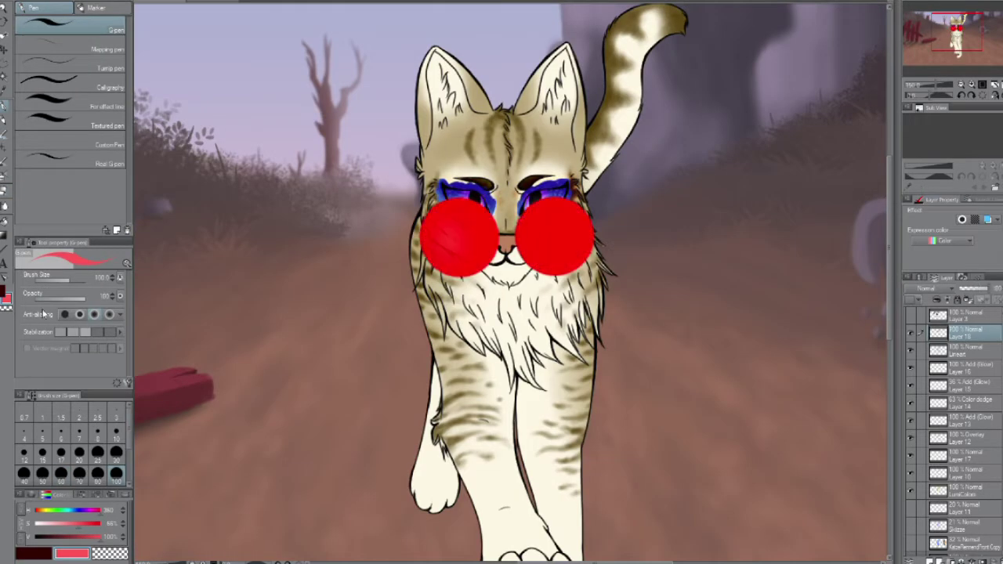
left_click_drag(439, 228, 468, 245)
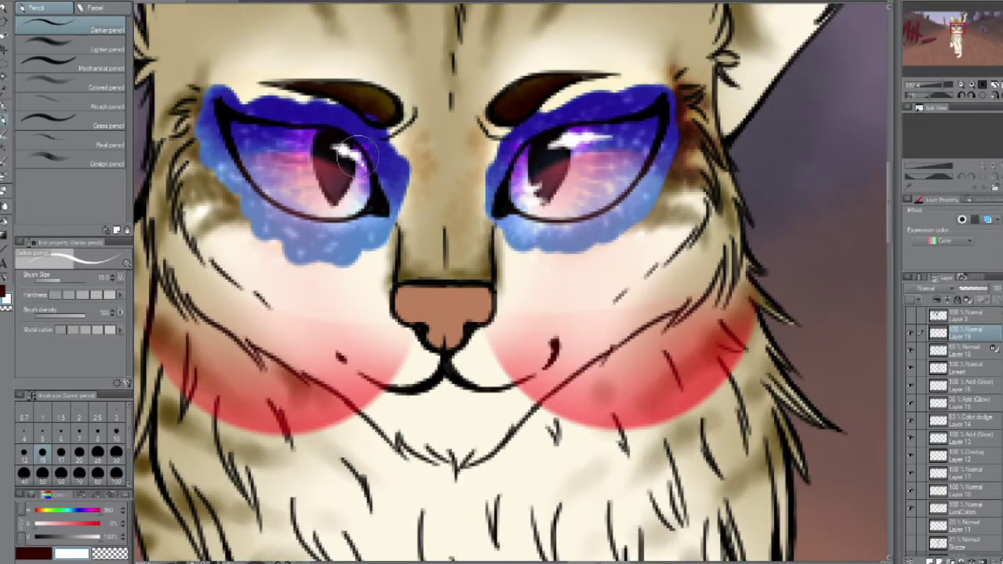
Step: Paint white highlights across the pupils and upper irises on a new layer with the Darker pencil at size 15
left_click_drag(306, 187, 290, 174)
scroll(541, 184, "down", 7)
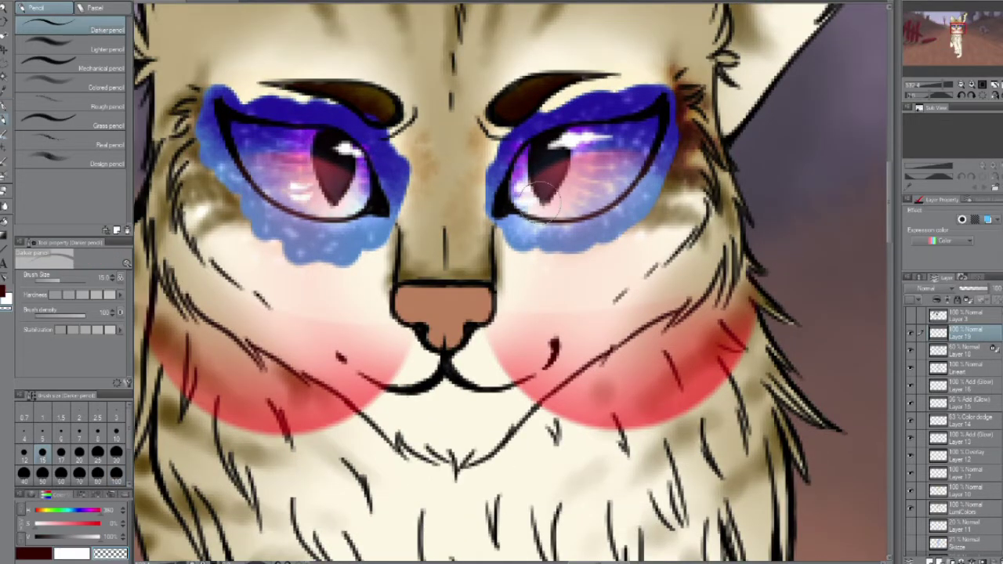
scroll(619, 152, "up", 5)
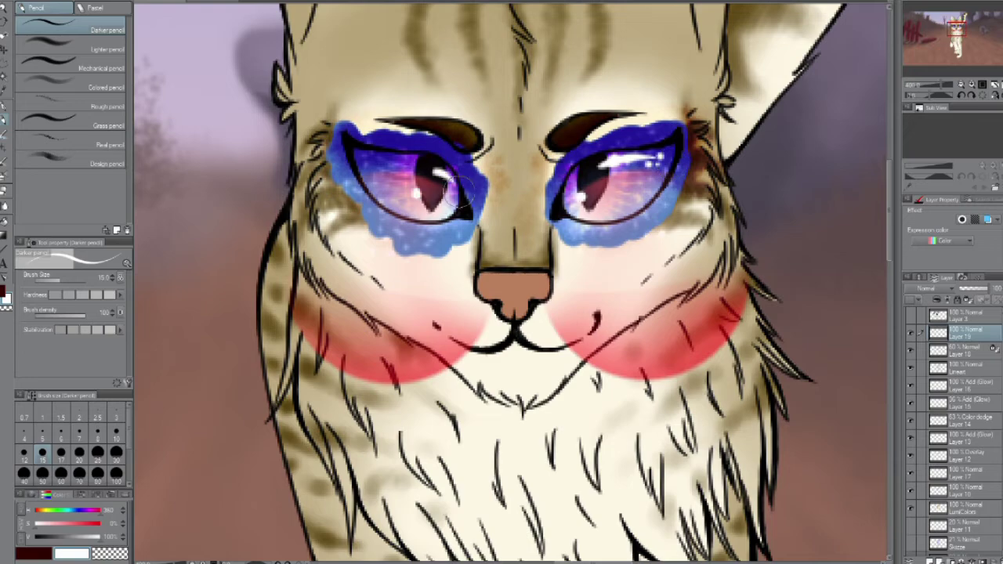
scroll(496, 145, "down", 6)
scroll(502, 188, "up", 6)
Step: Trace around the eye outlines with the Polyline marquee and clear the blue and red paint spilling outside them
key("m")
left_click(380, 181)
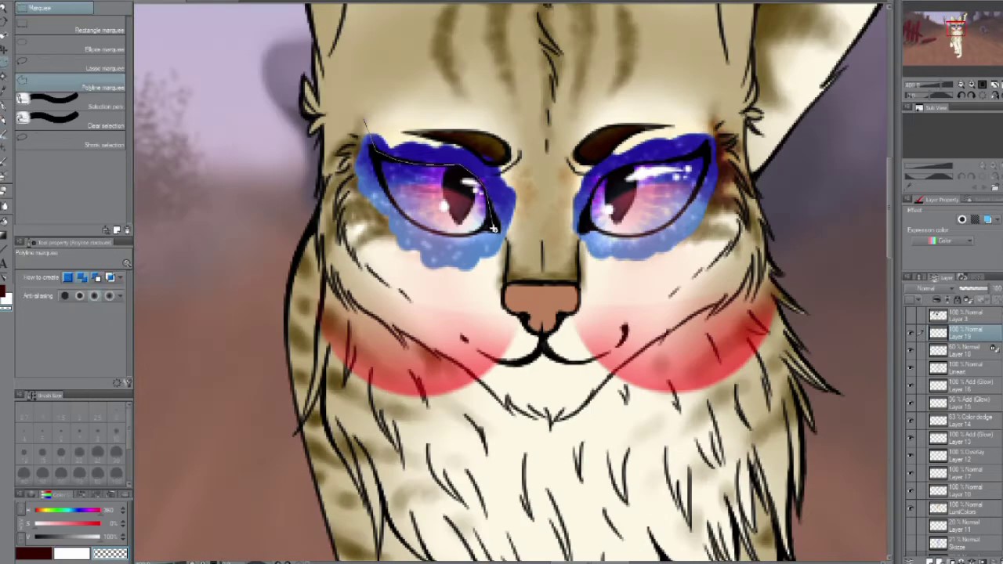
left_click(366, 118)
left_click(502, 83)
left_click(635, 106)
double_click(582, 235)
scroll(510, 288, "down", 5)
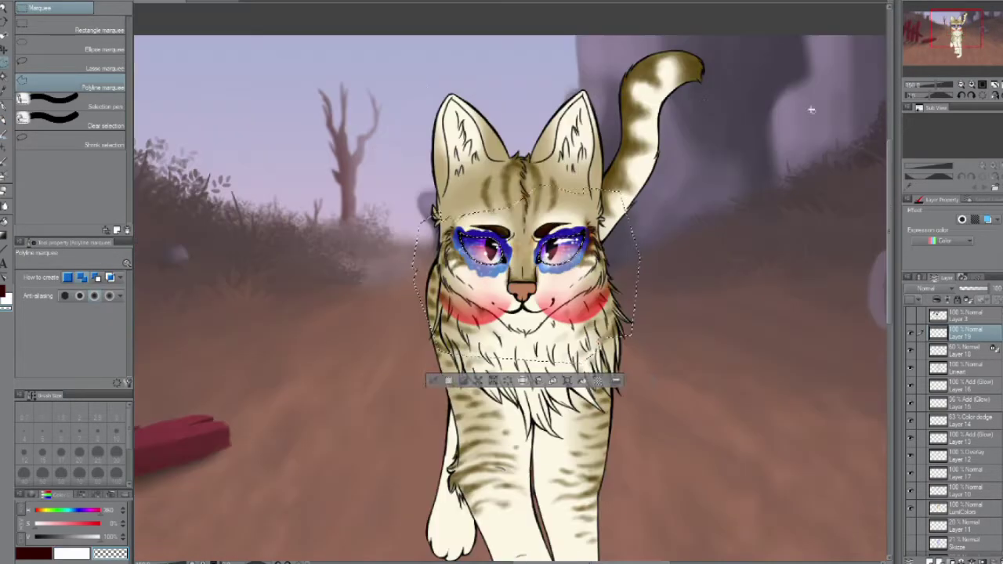
left_click(964, 367)
key("ctrl+d")
Step: Shade under the mouth and beneath both eyebrows in black with the G-pen at size 10 on the 50% LumiSchatten layer
key("p")
scroll(517, 282, "up", 6)
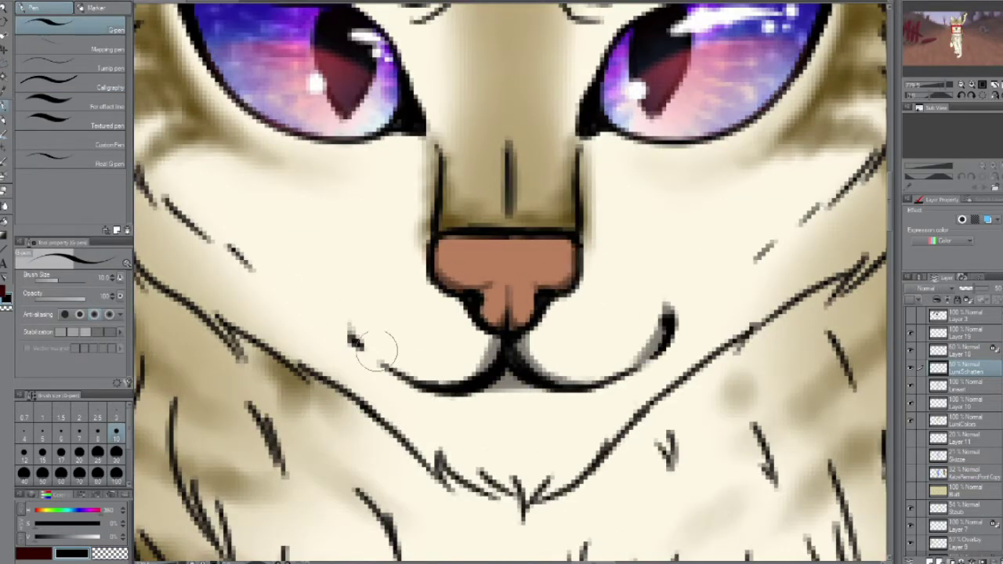
scroll(590, 254, "up", 3)
left_click_drag(588, 254, 705, 184)
left_click_drag(455, 271, 321, 208)
Step: Shade the forehead tuft, the inner edge and fur strands of the tail-side ear, and the head edge below it
scroll(514, 219, "up", 3)
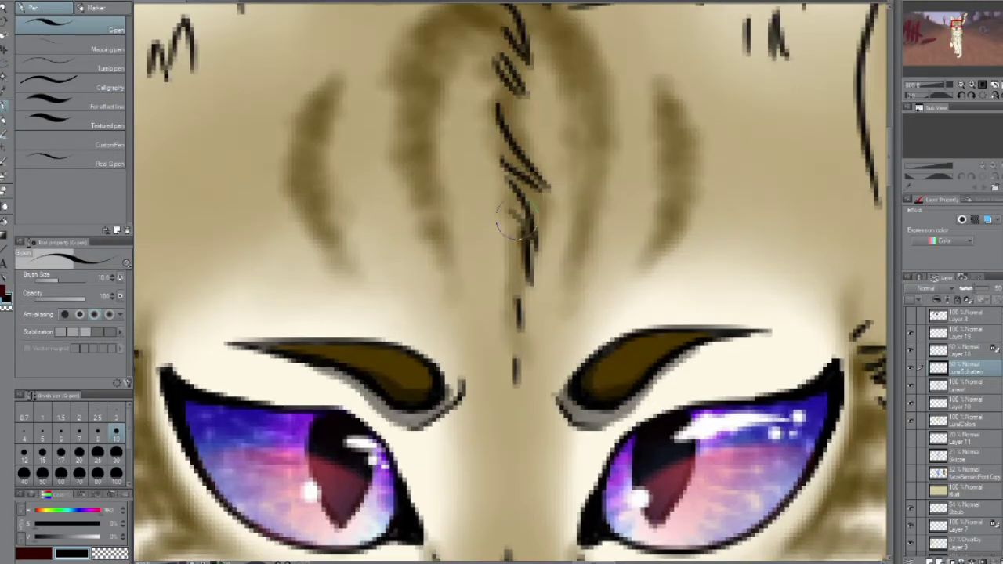
scroll(524, 141, "up", 3)
scroll(525, 368, "up", 6)
scroll(525, 368, "right", 4)
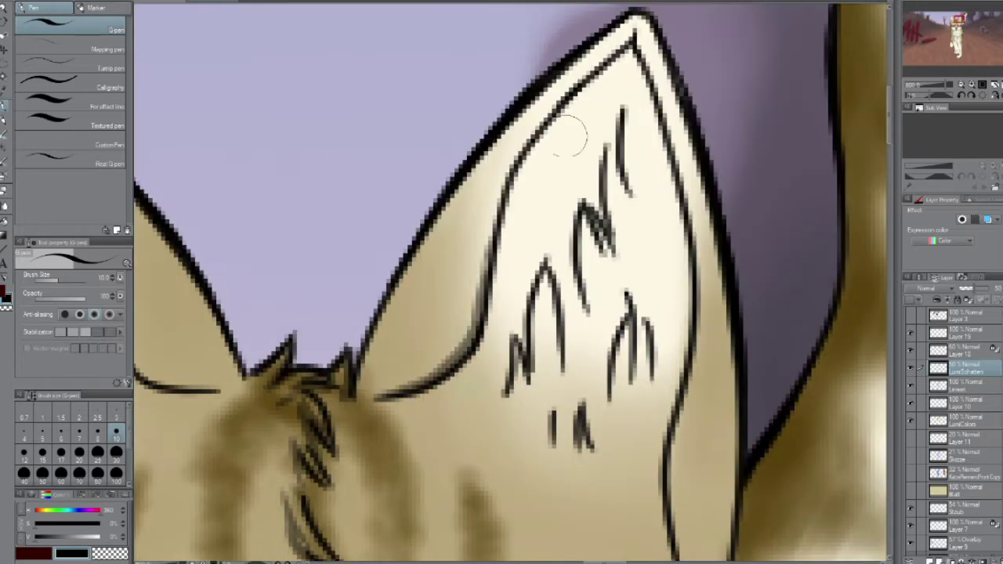
left_click_drag(527, 375, 603, 227)
left_click_drag(627, 329, 567, 201)
left_click_drag(581, 392, 549, 87)
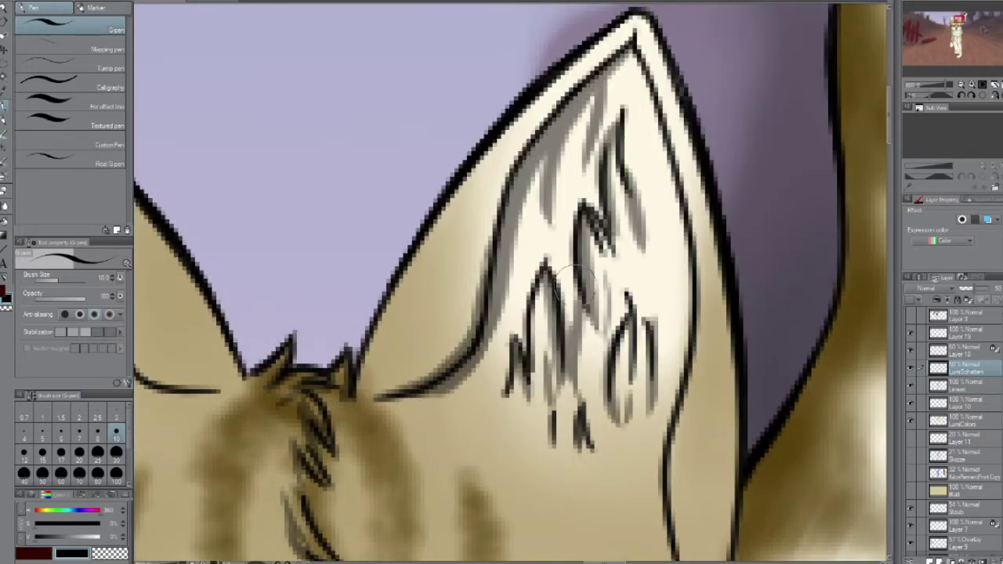
mouse_move(533, 352)
left_mouse_down()
mouse_move(649, 168)
mouse_move(700, 347)
left_mouse_up()
left_click_drag(643, 79, 596, 173)
scroll(723, 280, "down", 4)
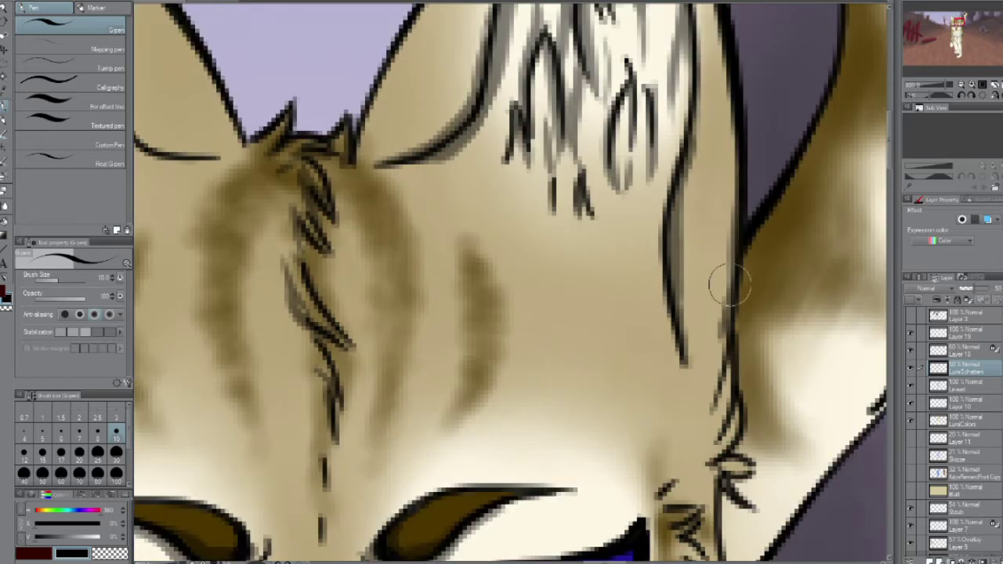
left_click_drag(724, 280, 733, 501)
Step: Shade the inner edges and fur strands inside the ear farther from the tail
scroll(582, 133, "up", 5)
left_click_drag(392, 47, 402, 236)
left_click_drag(423, 118, 470, 345)
left_click_drag(439, 47, 549, 235)
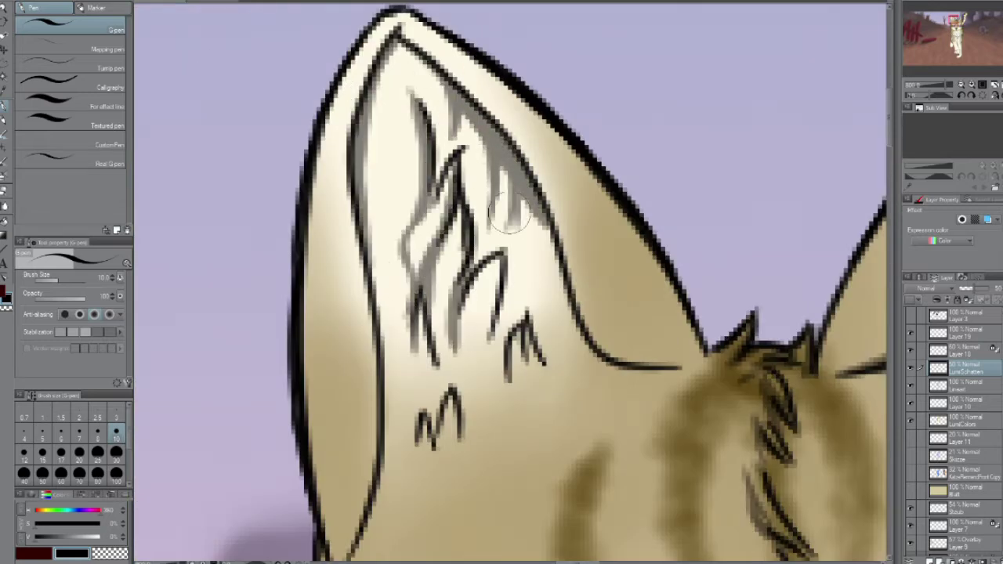
mouse_move(501, 204)
left_mouse_down()
mouse_move(557, 274)
mouse_move(510, 361)
left_mouse_up()
left_click_drag(501, 275, 478, 388)
left_click_drag(369, 71, 395, 161)
left_click_drag(368, 114, 392, 431)
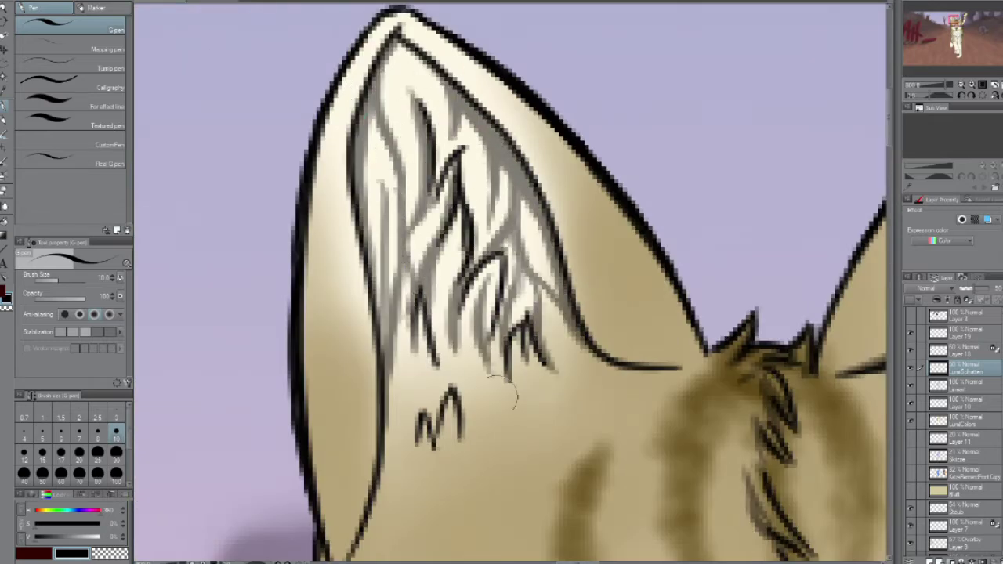
left_click_drag(423, 314, 451, 462)
scroll(519, 326, "down", 3)
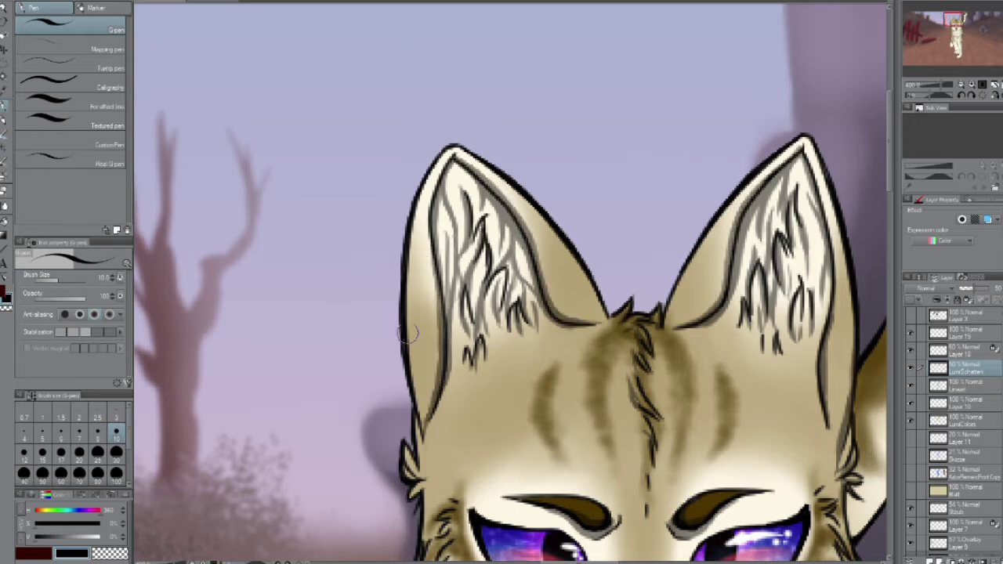
Step: Shade the outer base of the ear farther from the tail and the fur tufts beside the eye below it
scroll(519, 326, "up", 3)
left_click_drag(356, 294, 301, 392)
scroll(501, 314, "down", 3)
left_click_drag(392, 227, 407, 349)
left_click_drag(408, 314, 419, 470)
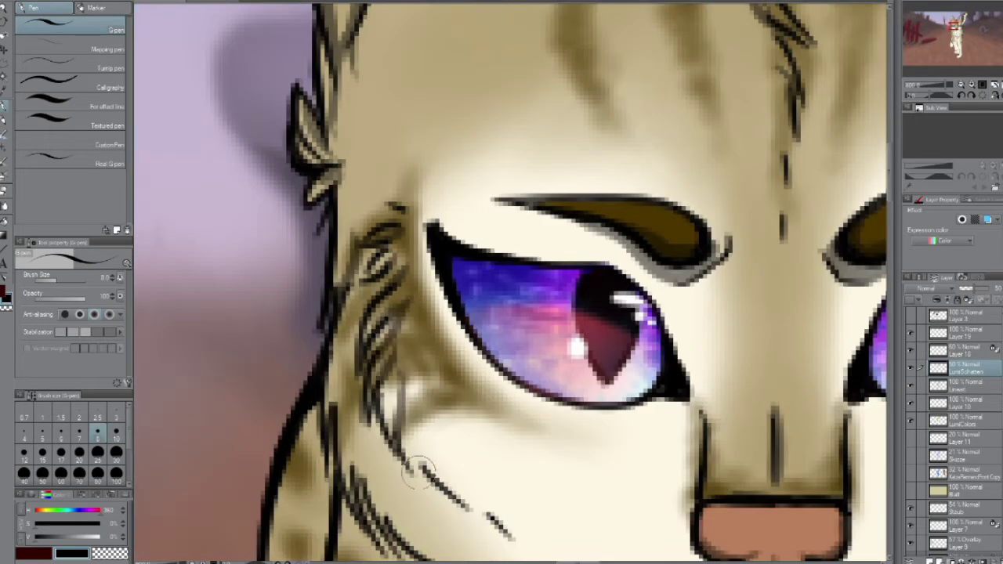
left_click_drag(423, 408, 407, 490)
Step: Add shadow strokes with the size 8 G-pen along the cheek fur and jaw tufts on the side away from the tail
scroll(502, 314, "down", 1)
left_click_drag(533, 318, 490, 377)
left_click_drag(463, 211, 439, 302)
left_click_drag(458, 259, 470, 392)
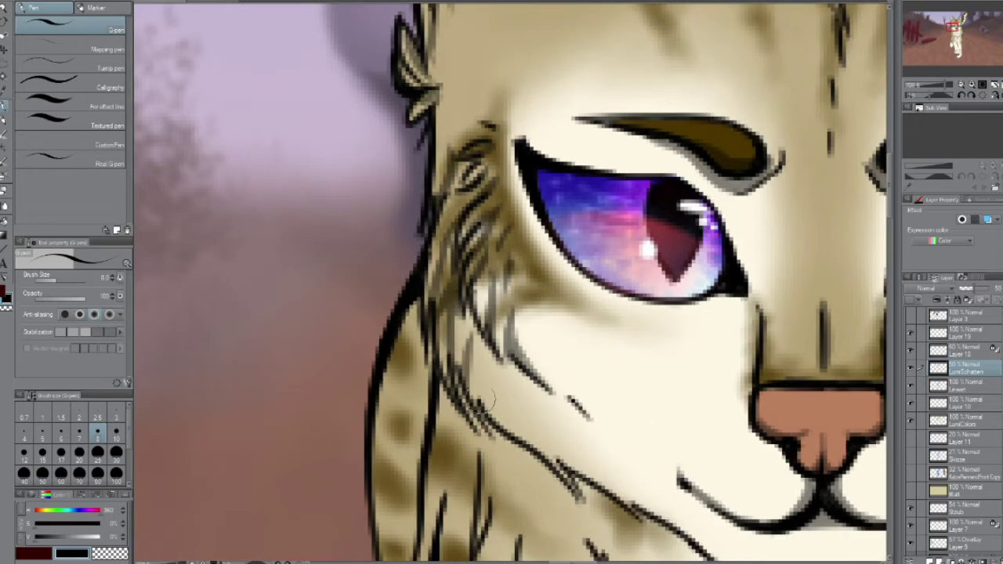
left_click_drag(478, 325, 517, 439)
left_click_drag(486, 384, 584, 467)
Step: Shade the fur tufts along the lower jawline and the tip of the chin
left_click_drag(784, 471, 509, 313)
left_click_drag(462, 412, 549, 464)
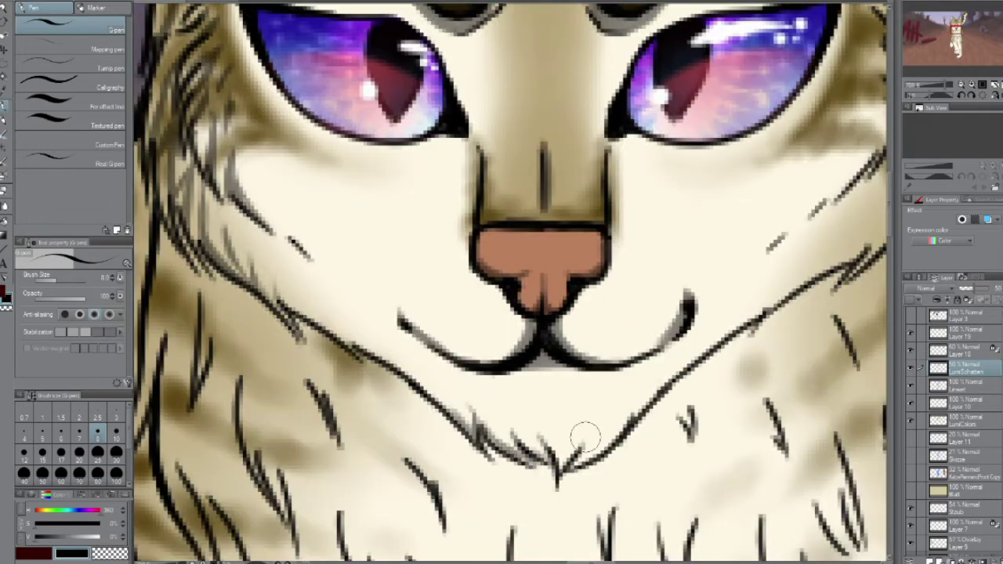
left_click_drag(631, 414, 564, 467)
left_click_drag(357, 349, 333, 325)
Step: Shade the cheek fur beside the tail-side eye and the tufts down along that jawline
left_click_drag(676, 251, 409, 396)
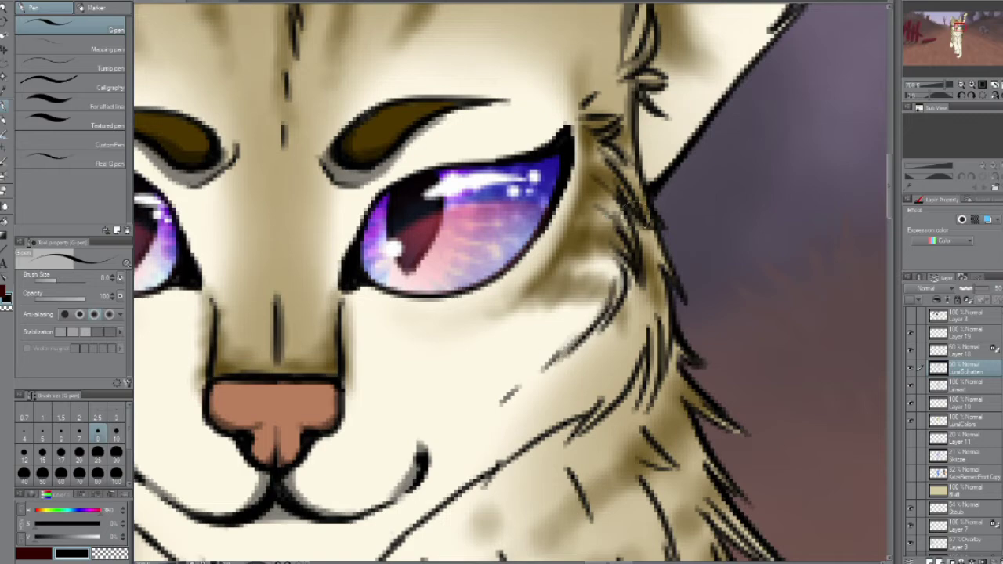
scroll(509, 282, "down", 2)
left_click_drag(666, 290, 623, 361)
left_click_drag(639, 325, 592, 419)
left_click_drag(584, 388, 494, 463)
scroll(509, 282, "down", 2)
scroll(558, 244, "up", 3)
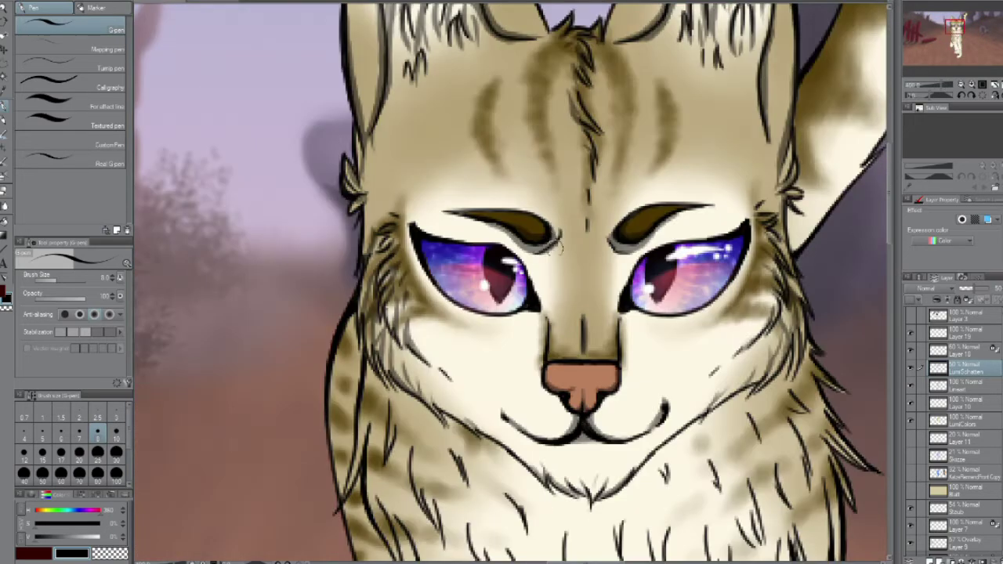
Step: Add size 10 G-pen shadow strokes to the neck fur beneath the jaw, from both cheeks towards the chin
left_click_drag(810, 128, 552, 245)
key("bracketright")
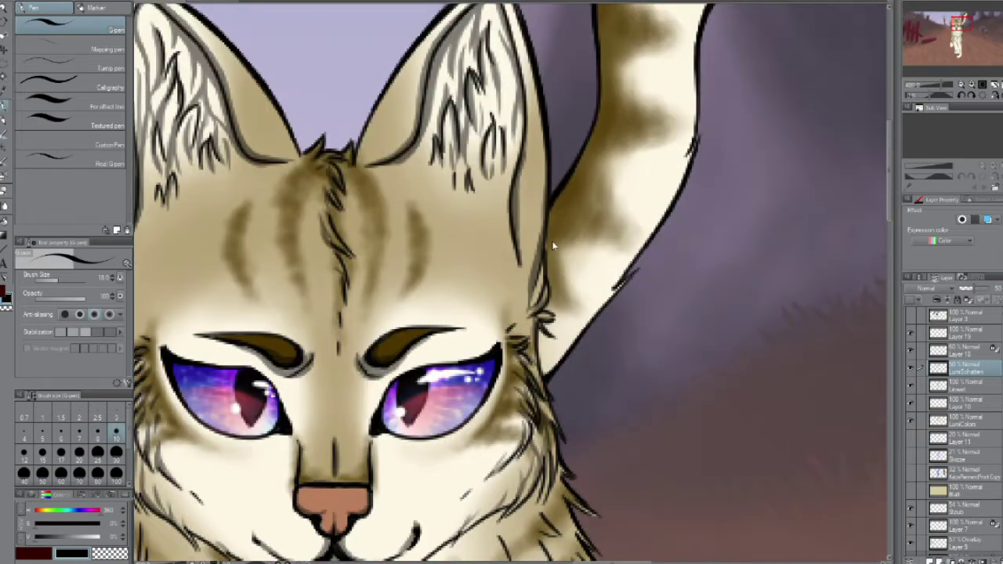
scroll(565, 290, "down", 2)
scroll(509, 314, "up", 2)
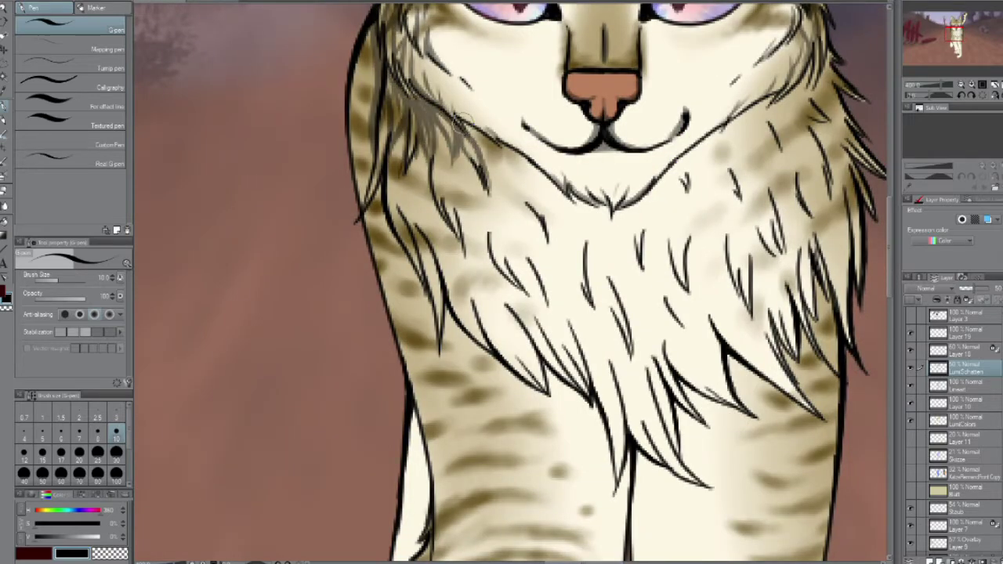
key("h")
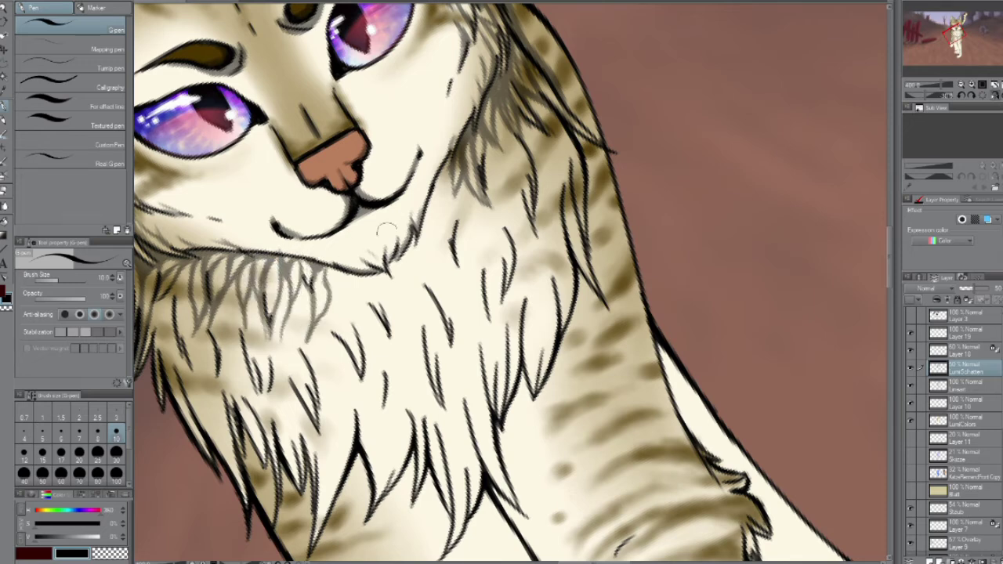
left_click_drag(320, 266, 362, 376)
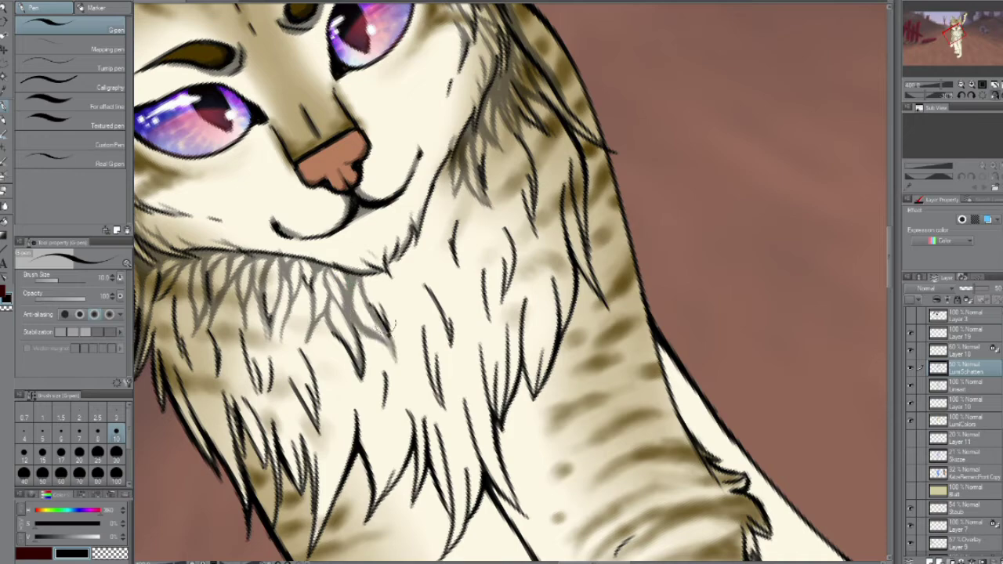
left_click(972, 95)
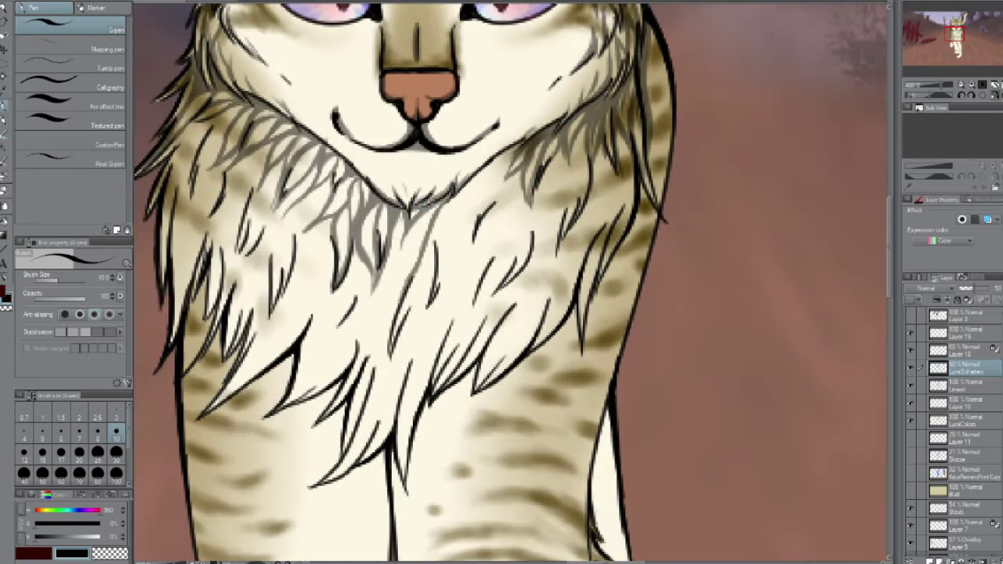
Step: Refine the neck fur below the chin at size 6, and extend size 10 shadow strokes along the jaw away from the tail
left_click(60, 431)
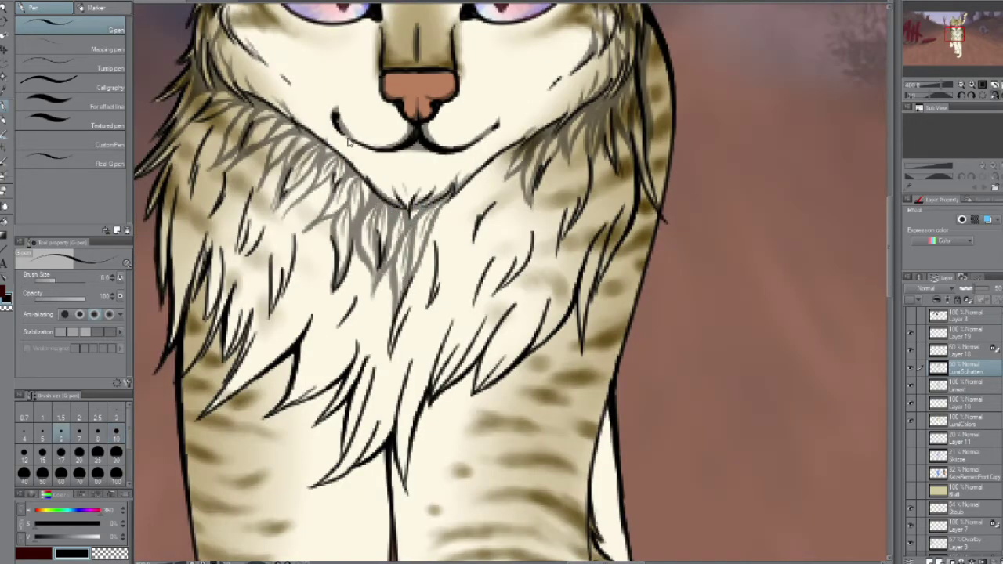
left_click(116, 431)
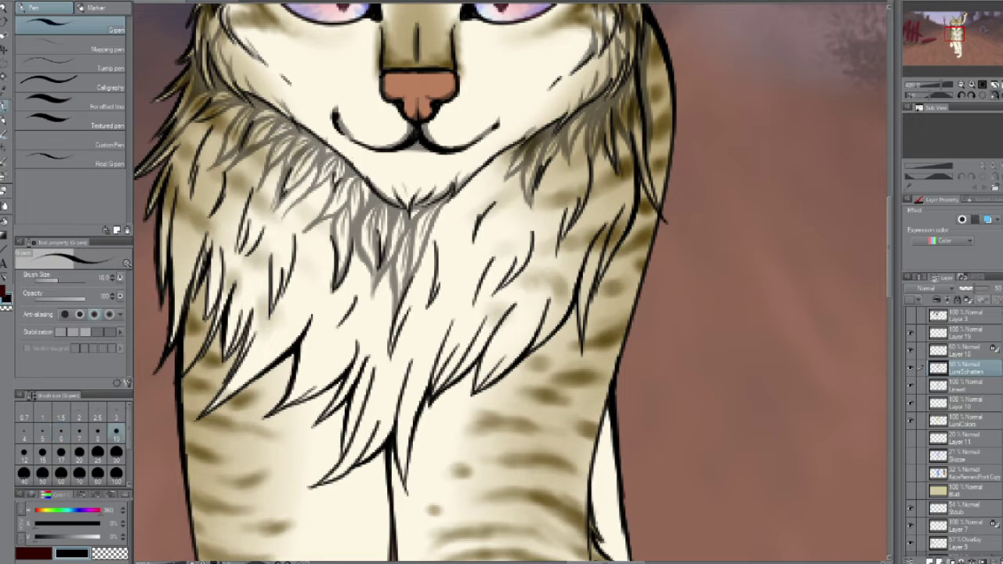
mouse_move(518, 148)
left_mouse_down()
mouse_move(458, 205)
mouse_move(436, 305)
mouse_move(474, 245)
left_mouse_up()
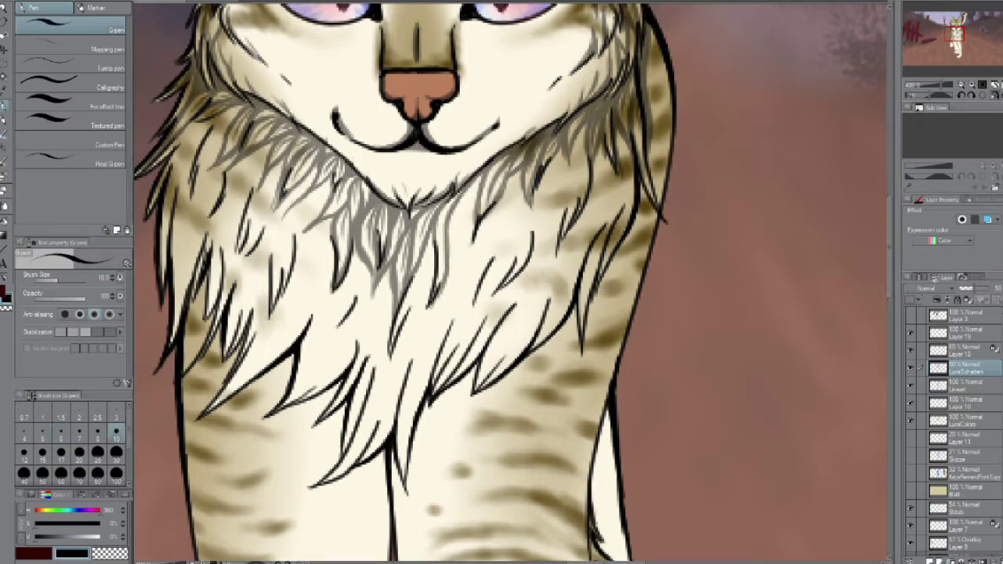
left_click_drag(463, 194, 437, 269)
mouse_move(482, 176)
left_mouse_down()
mouse_move(449, 296)
mouse_move(453, 241)
left_mouse_up()
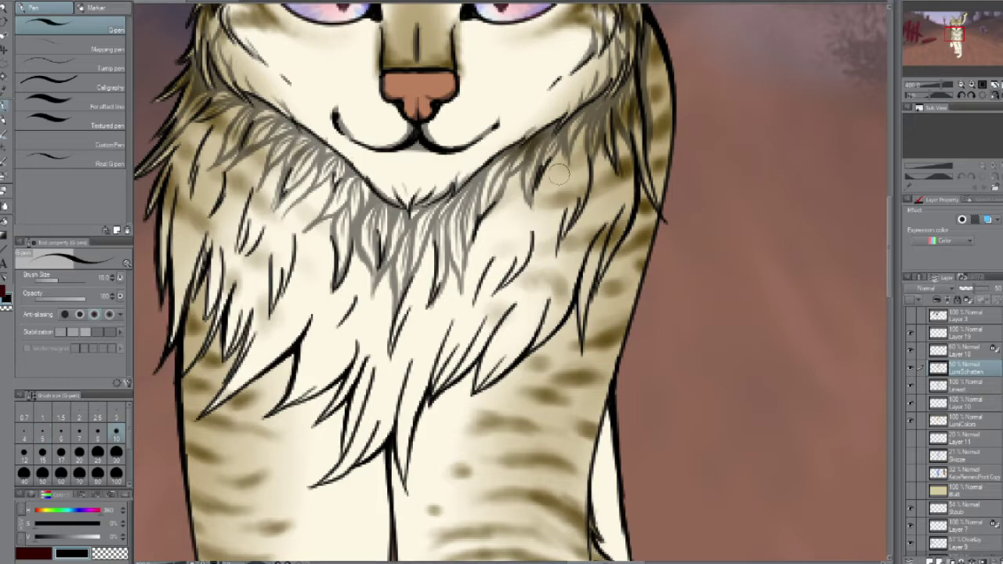
mouse_move(533, 191)
left_mouse_down()
mouse_move(506, 286)
mouse_move(489, 259)
left_mouse_up()
left_click_drag(521, 169, 510, 259)
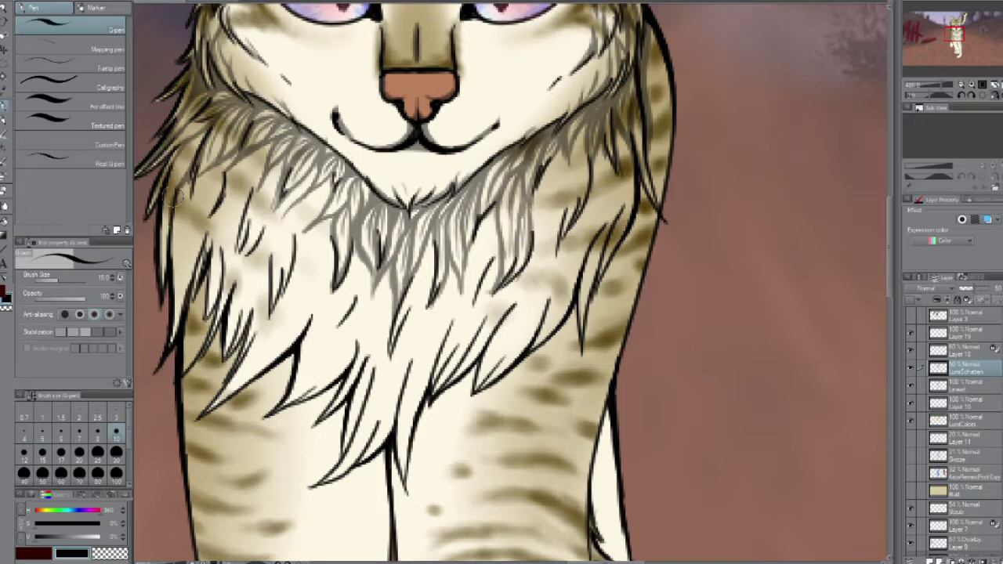
Step: Shade the outer edge of the chest ruff on the tail side with long downward fur strokes
left_click_drag(207, 133, 182, 181)
left_click_drag(198, 149, 167, 267)
left_click_drag(209, 169, 169, 342)
left_click_drag(246, 155, 204, 229)
left_click_drag(471, 314, 573, 251)
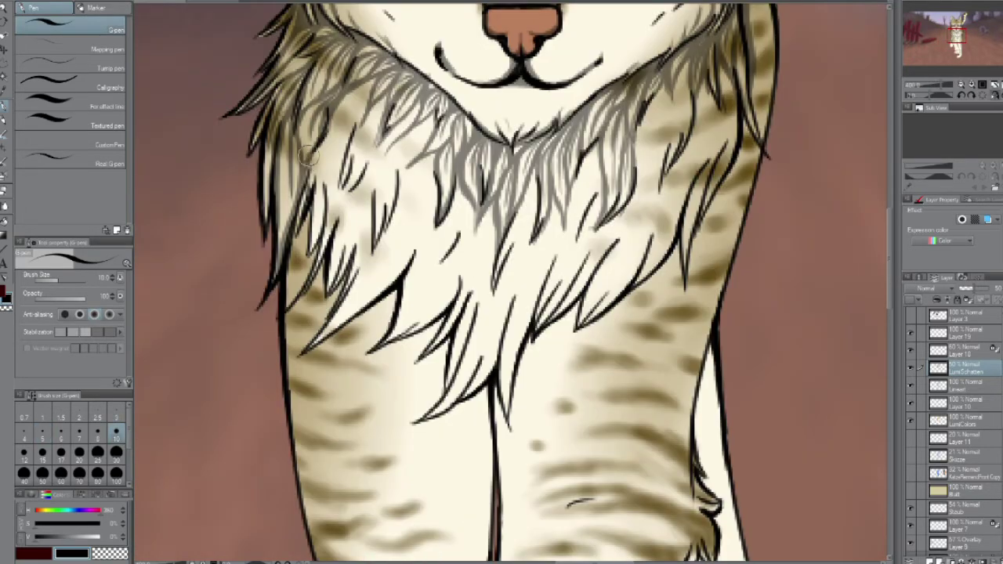
left_click_drag(329, 137, 305, 189)
mouse_move(349, 102)
left_mouse_down()
mouse_move(313, 252)
mouse_move(336, 146)
left_mouse_up()
left_click_drag(366, 113, 326, 202)
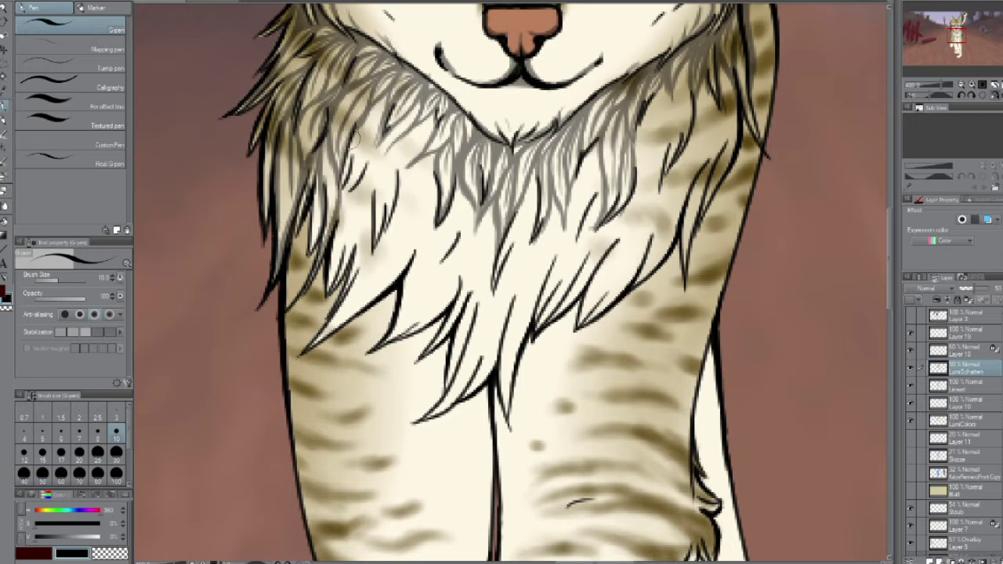
Step: Fill the tail-side half of the chest ruff with layered fur shadow strokes down to its lower tufts
left_click_drag(397, 166, 375, 244)
left_click_drag(433, 114, 367, 213)
left_click_drag(387, 96, 353, 147)
left_click_drag(375, 178, 334, 286)
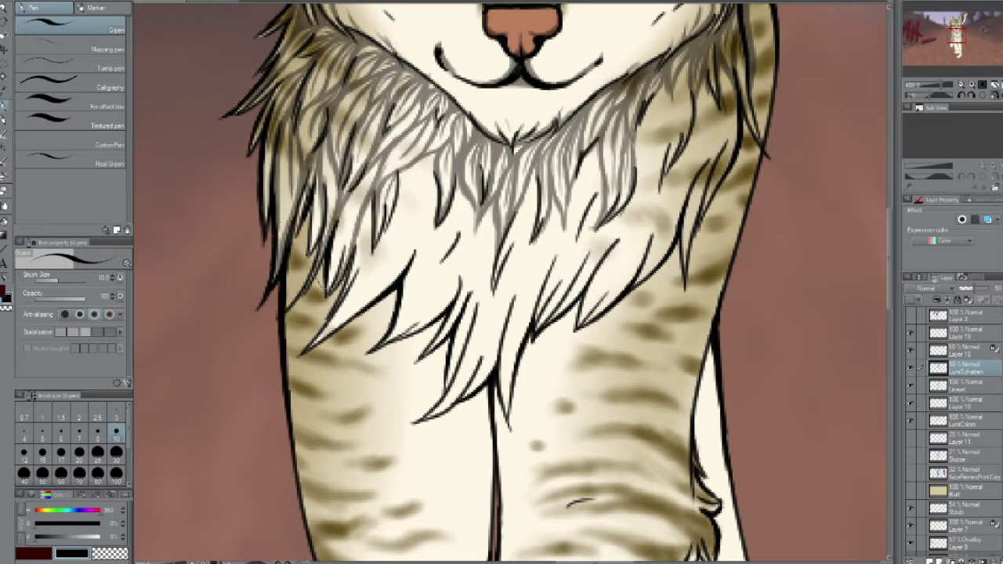
left_click_drag(381, 159, 338, 246)
left_click_drag(370, 241, 341, 304)
left_click_drag(418, 160, 394, 220)
left_click_drag(379, 249, 334, 318)
mouse_move(435, 173)
left_mouse_down()
mouse_move(419, 233)
mouse_move(402, 267)
left_mouse_up()
left_click_drag(417, 235, 361, 330)
left_click_drag(439, 179, 392, 282)
left_click_drag(432, 188, 384, 261)
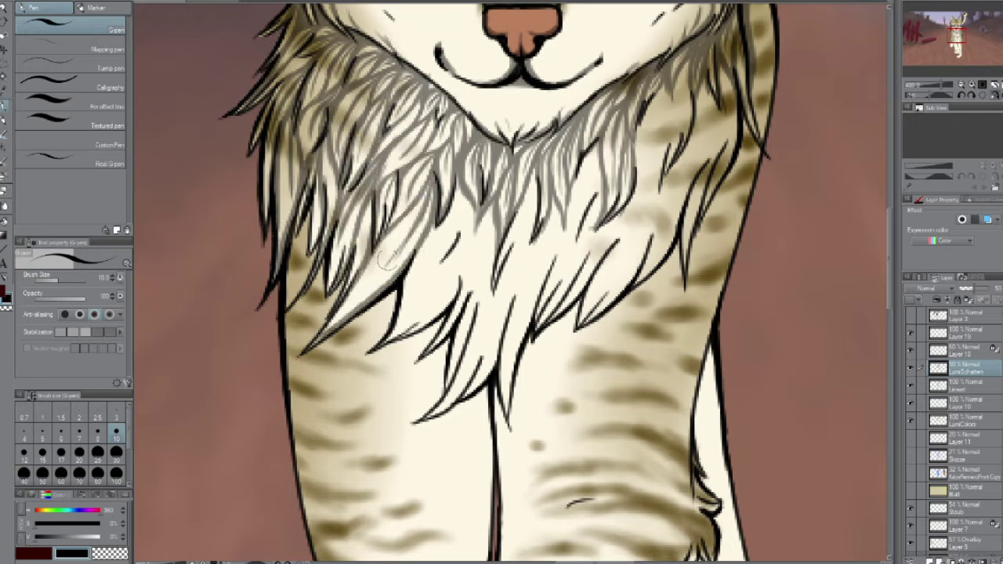
left_click_drag(445, 225, 396, 339)
left_click_drag(436, 227, 410, 283)
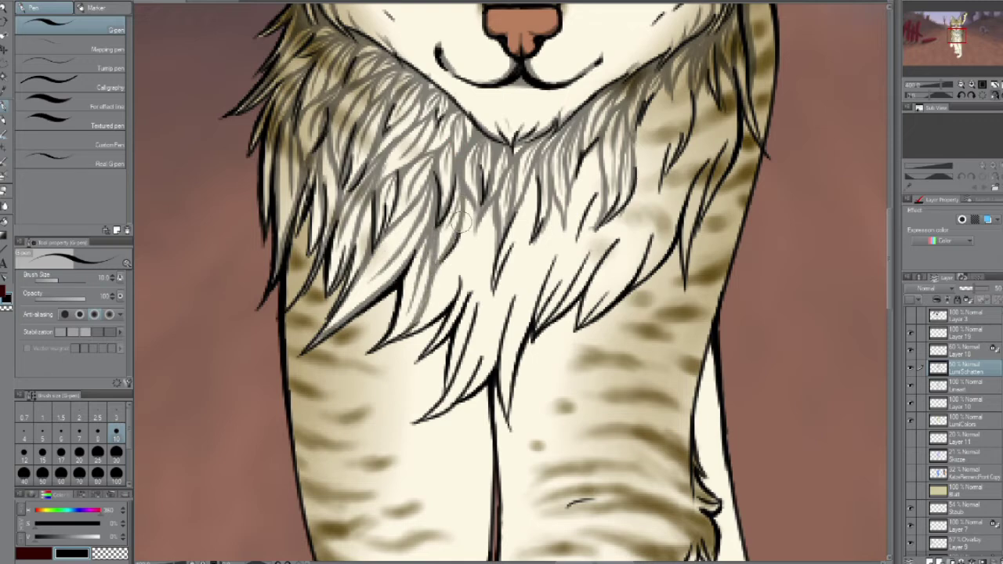
Step: Shade the middle of the chest ruff with fur strokes from below the chin down to the central tips
left_click_drag(459, 222, 413, 333)
left_click_drag(459, 243, 431, 318)
left_click_drag(497, 220, 448, 321)
left_click_drag(475, 204, 458, 299)
mouse_move(491, 235)
left_mouse_down()
mouse_move(442, 340)
mouse_move(449, 384)
left_mouse_up()
mouse_move(491, 287)
left_mouse_down()
mouse_move(428, 417)
mouse_move(456, 396)
left_mouse_up()
left_click_drag(539, 165, 497, 286)
left_click_drag(536, 224, 488, 350)
left_click_drag(538, 171, 511, 237)
left_click_drag(565, 215, 520, 303)
Step: Continue the fur shadow strokes from the chest's centre up to the jaw on the side away from the tail
left_click_drag(556, 196, 494, 369)
left_click_drag(554, 265, 504, 421)
left_click_drag(603, 167, 547, 312)
left_click_drag(596, 228, 578, 281)
left_click_drag(609, 146, 570, 230)
left_click_drag(680, 76, 669, 126)
left_click_drag(688, 62, 655, 185)
left_click_drag(665, 88, 644, 113)
mouse_move(671, 83)
left_mouse_down()
mouse_move(644, 203)
mouse_move(585, 264)
left_mouse_up()
Step: Shade the outer chest ruff and shoulder fur on the side away from the tail
scroll(635, 190, "down", 5)
scroll(620, 178, "up", 5)
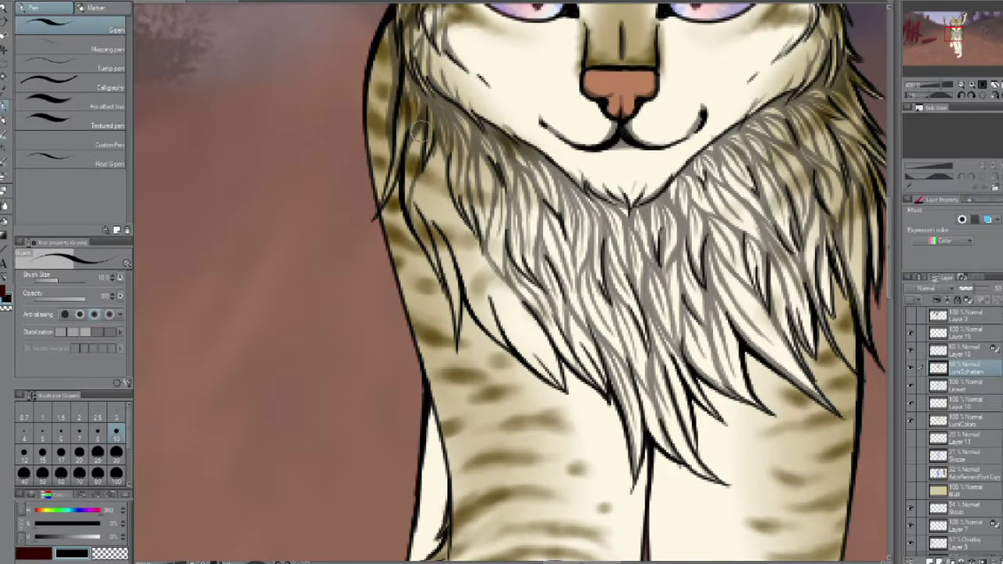
left_click_drag(431, 121, 411, 166)
left_click_drag(445, 156, 424, 228)
left_click_drag(454, 218, 436, 256)
left_click_drag(461, 149, 436, 208)
left_click_drag(450, 202, 414, 287)
left_click_drag(494, 196, 446, 276)
left_click_drag(462, 143, 433, 228)
left_click_drag(517, 252, 470, 353)
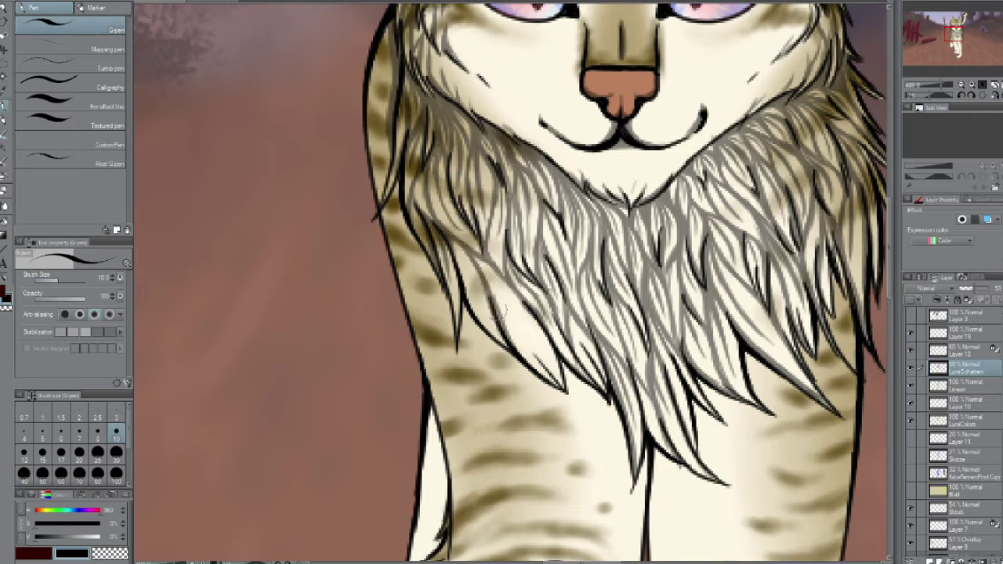
Step: Add fine size 5 shadow strokes to the neck fur directly beneath the chin
scroll(548, 357, "down", 5)
scroll(536, 152, "up", 5)
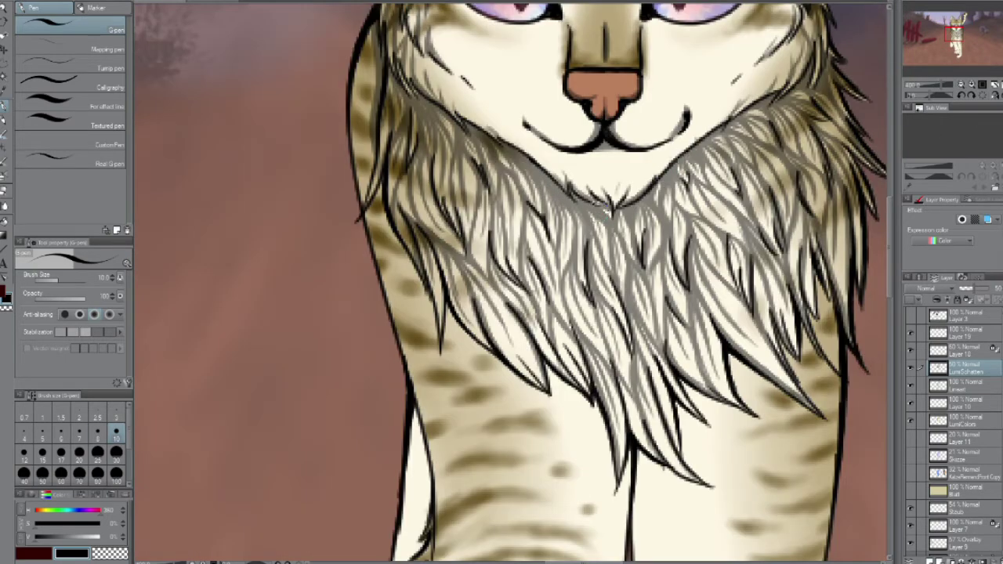
left_click(42, 429)
left_click_drag(608, 220, 599, 248)
left_click_drag(624, 232, 615, 273)
Step: Shade the fur tuft at the front leg's elbow at size 5 and the chest ruff's lower edges at size 10
scroll(462, 270, "down", 8)
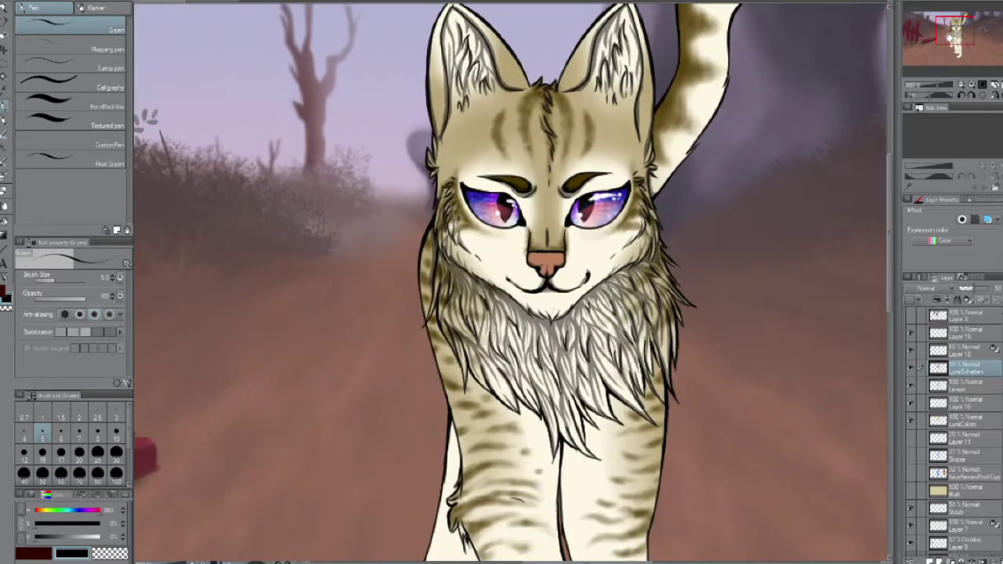
scroll(418, 369, "up", 6)
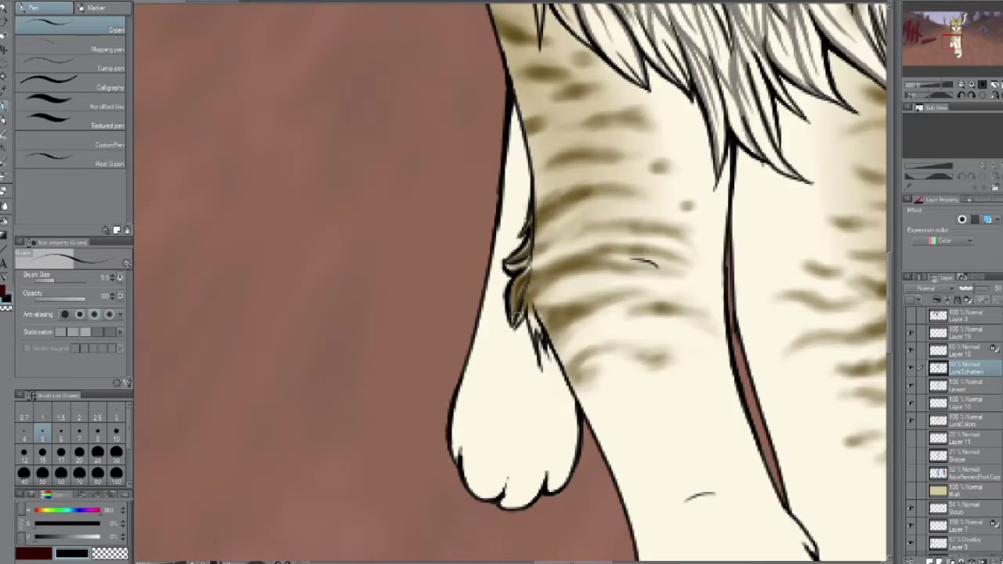
scroll(484, 227, "down", 3)
scroll(484, 226, "up", 4)
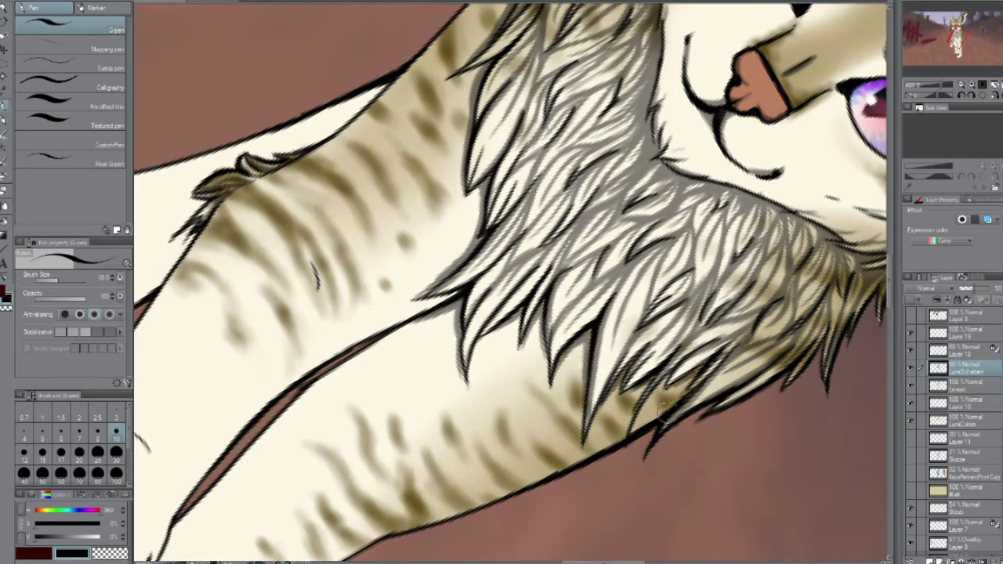
Step: Shade the lower edges of the raised front paw's toes and the crease on its wrist
scroll(662, 413, "down", 6)
scroll(663, 317, "up", 6)
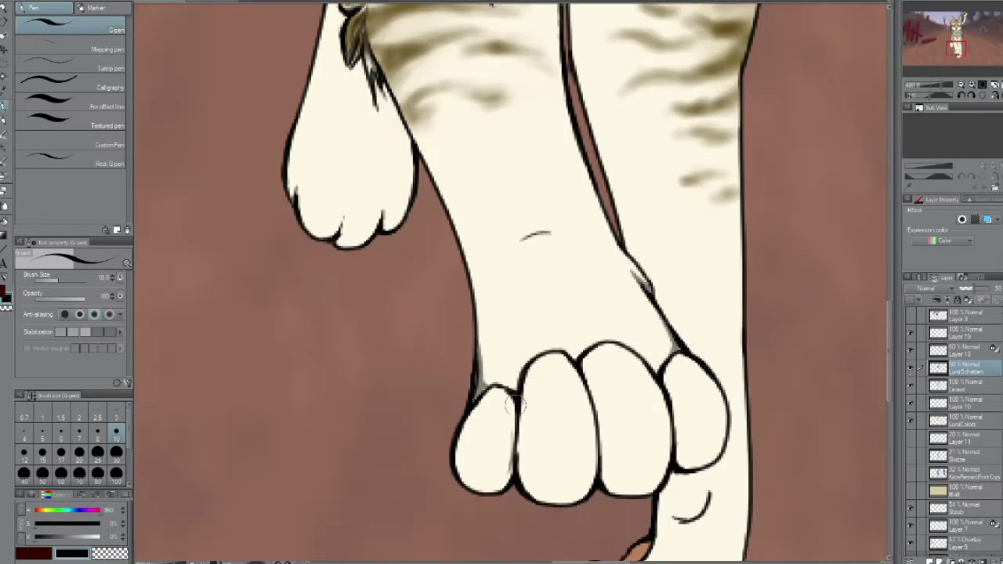
left_click_drag(516, 405, 566, 508)
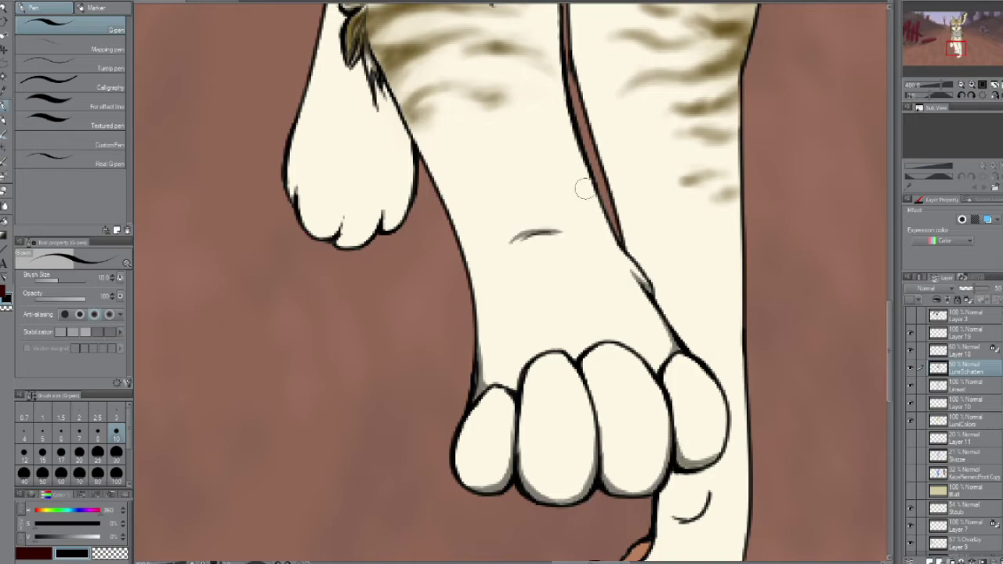
Step: Add a shadow along the inner curve of the tail and shade the creases of the lowest paw
scroll(584, 188, "up", 10)
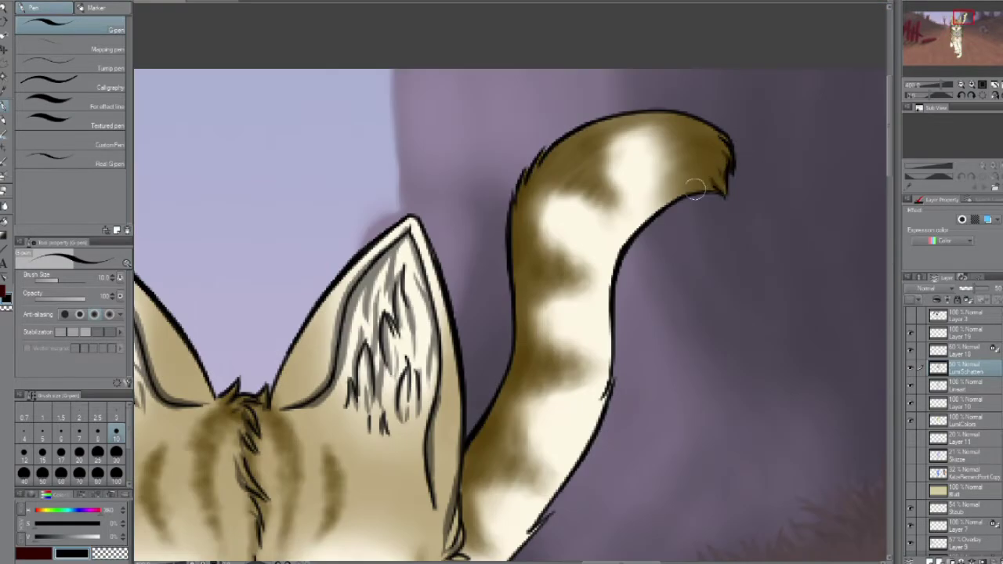
left_click_drag(537, 169, 717, 177)
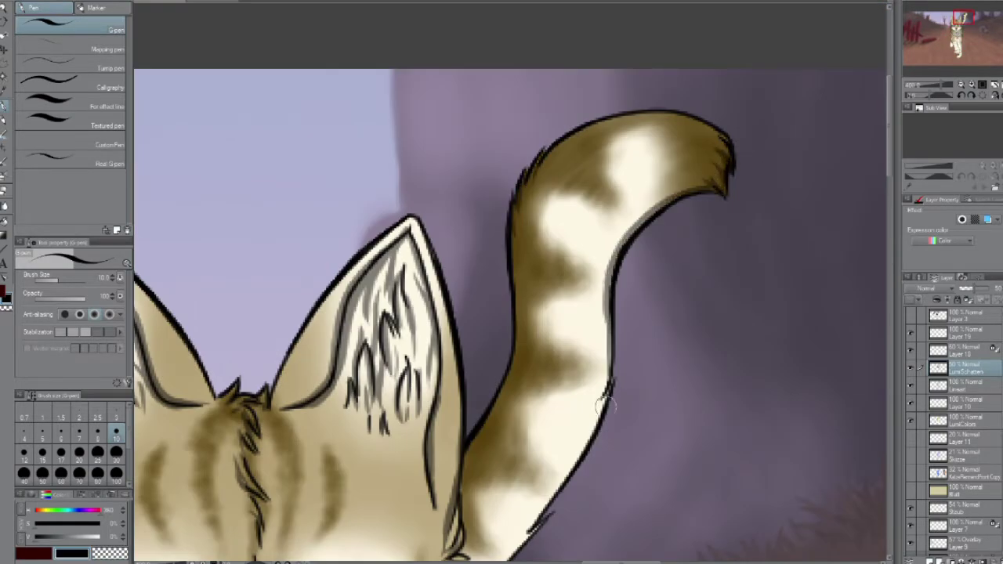
scroll(606, 403, "down", 10)
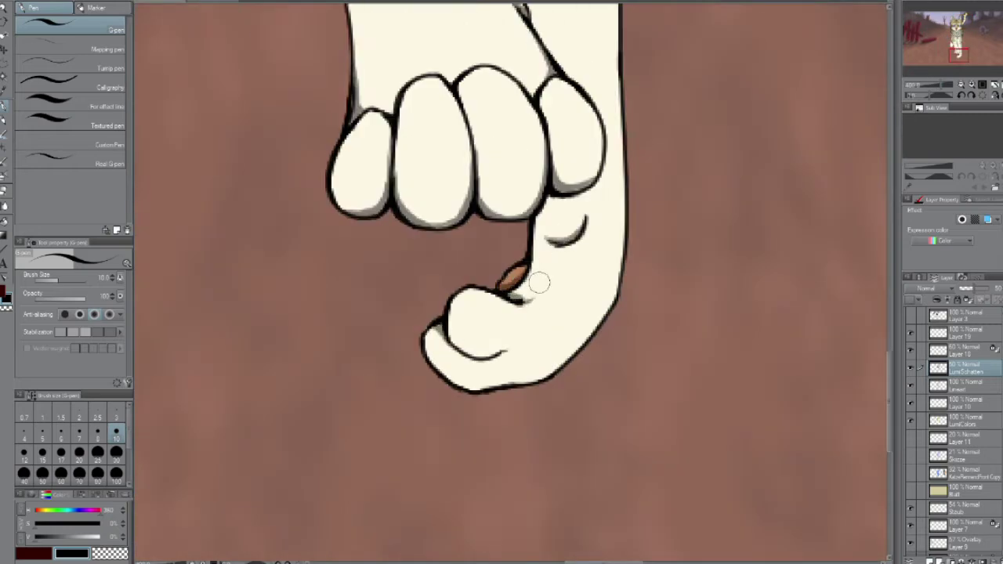
Step: Add a second shadow layer named LumiSchatten at 50% opacity and fill it with black
key("ctrl+0")
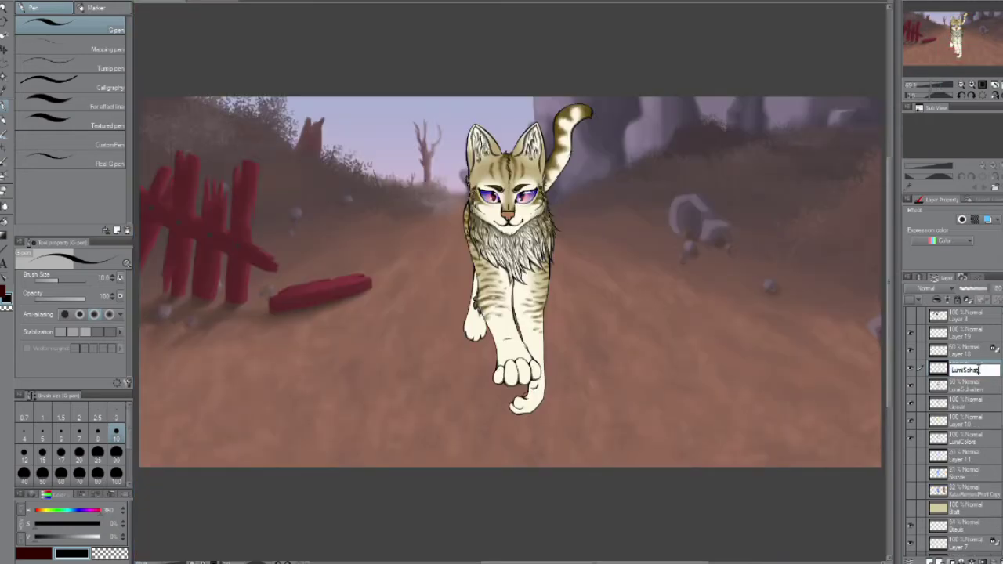
key("alt+Delete")
Step: Lighten the cheeks, muzzle and bridge of the nose by removing the dark fill with the Soft eraser
key("e")
scroll(510, 220, "up", 5)
mouse_move(565, 196)
left_mouse_down()
mouse_move(510, 279)
mouse_move(627, 157)
left_mouse_up()
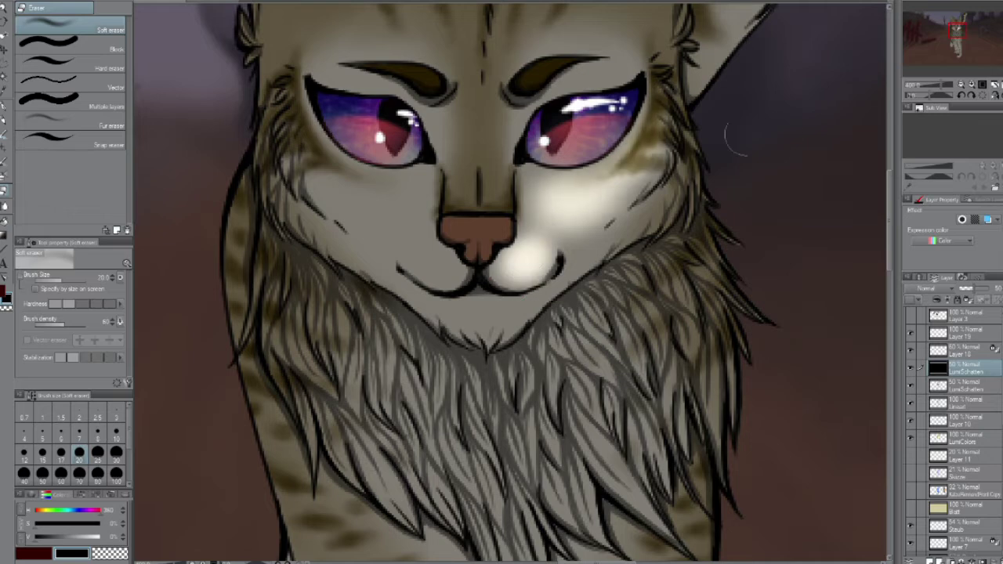
scroll(522, 231, "up", 3)
left_click_drag(502, 196, 533, 259)
mouse_move(454, 369)
left_mouse_down()
mouse_move(533, 302)
mouse_move(575, 306)
mouse_move(447, 294)
left_mouse_up()
Step: Carve light fur texture into the cheek edges, jaw and chin with the Fur eraser at size 7
left_click(70, 125)
mouse_move(689, 212)
left_mouse_down()
mouse_move(612, 335)
mouse_move(705, 267)
mouse_move(710, 110)
left_mouse_up()
left_click_drag(538, 423, 482, 445)
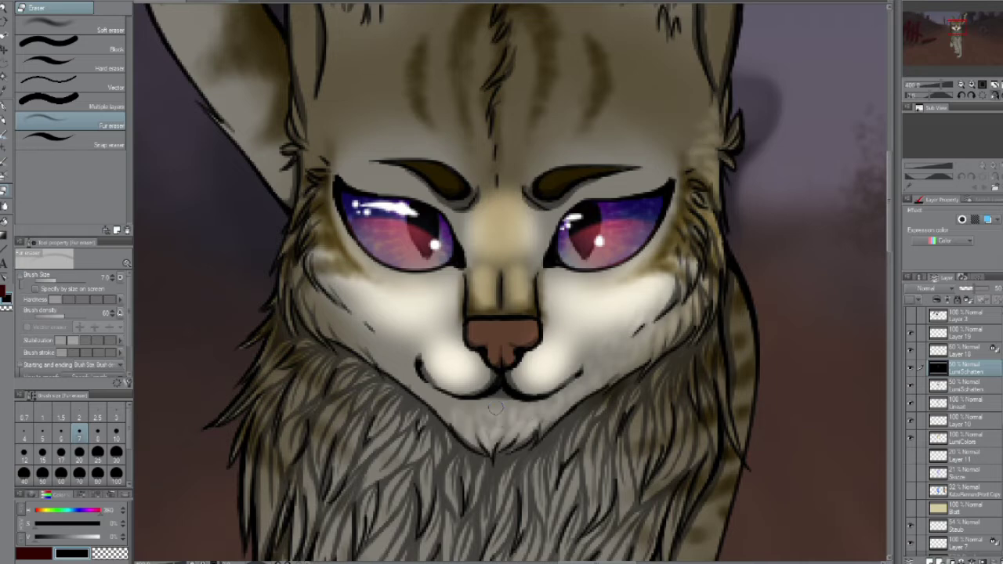
mouse_move(343, 327)
left_mouse_down()
mouse_move(294, 267)
mouse_move(381, 342)
left_mouse_up()
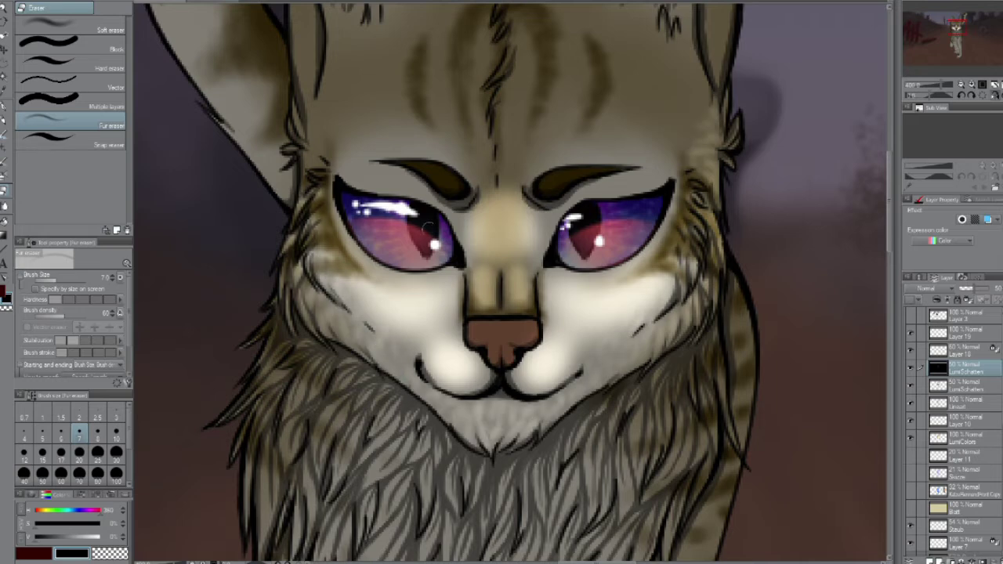
Step: Lighten the area above the eyebrows and the lower forehead with the Soft eraser
scroll(353, 329, "up", 4)
left_click(70, 29)
left_click_drag(596, 259, 690, 180)
scroll(627, 203, "right", 2)
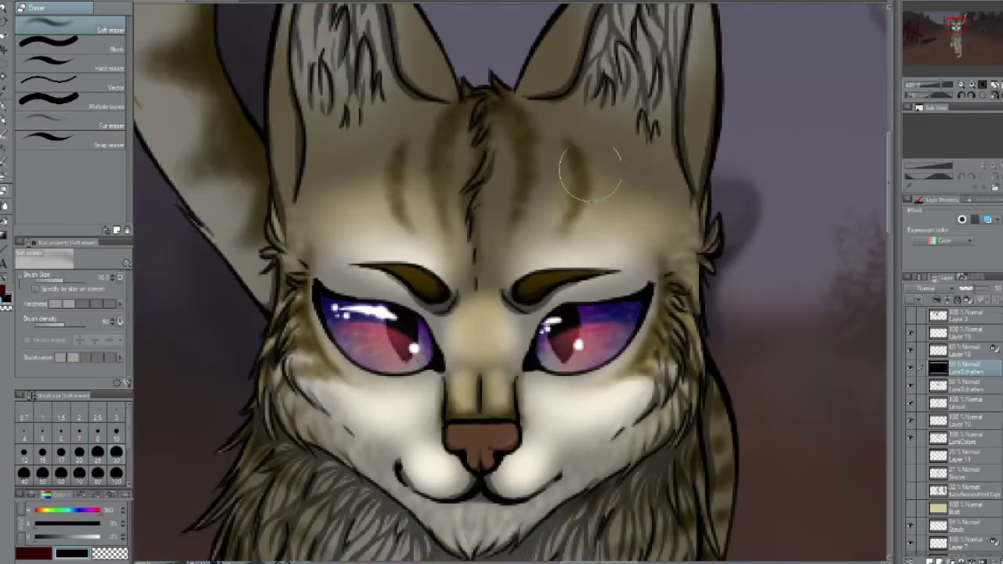
Step: Texture the forehead between the eyebrows and ears with short Fur eraser strokes, reducing the size to 5
left_click(71, 126)
mouse_move(508, 213)
left_mouse_down()
mouse_move(617, 115)
mouse_move(506, 197)
mouse_move(604, 125)
mouse_move(518, 243)
mouse_move(495, 248)
left_mouse_up()
key("bracketleft")
key("bracketleft")
key("bracketleft")
key("bracketleft")
left_click_drag(483, 180, 517, 94)
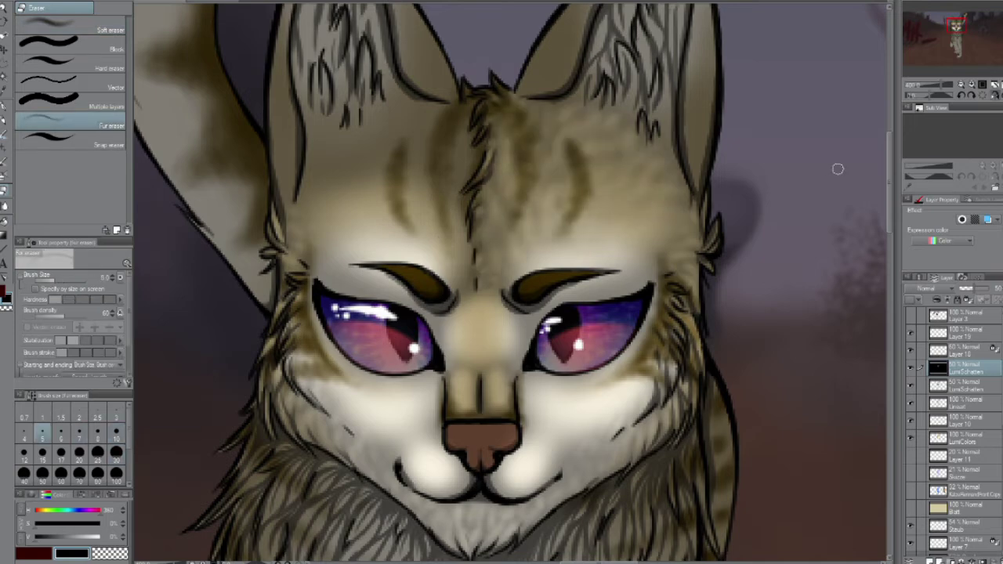
key("h")
mouse_move(573, 196)
left_mouse_down()
mouse_move(682, 172)
mouse_move(580, 117)
mouse_move(627, 102)
left_mouse_up()
Step: Erase light fur strands out of the shadow inside both ears with the size 5 Fur eraser
scroll(509, 235, "up", 2)
left_click_drag(388, 157, 395, 210)
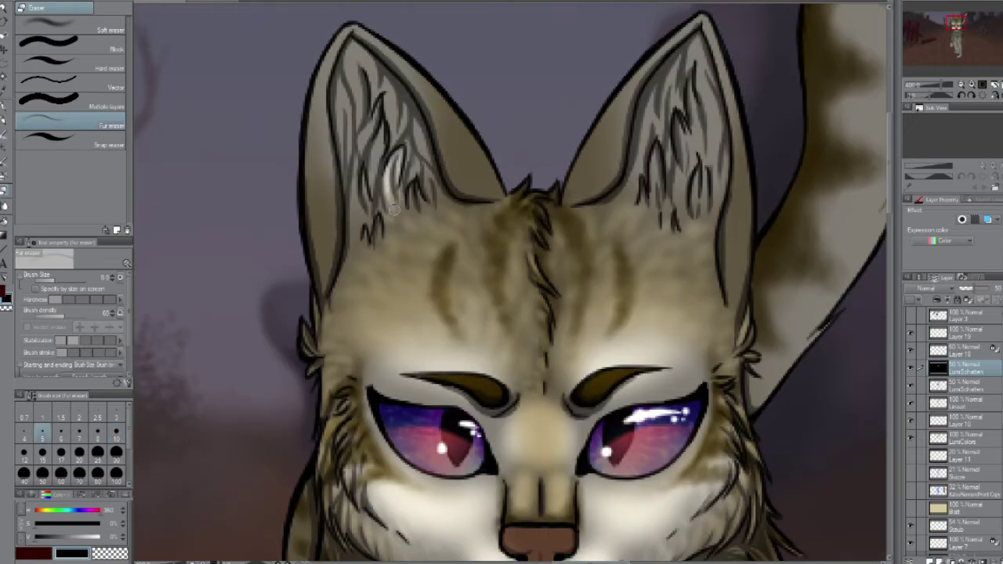
left_click_drag(380, 133, 362, 211)
left_click_drag(398, 90, 422, 153)
scroll(510, 313, "down", 3)
scroll(509, 313, "up", 4)
left_click_drag(741, 110, 676, 259)
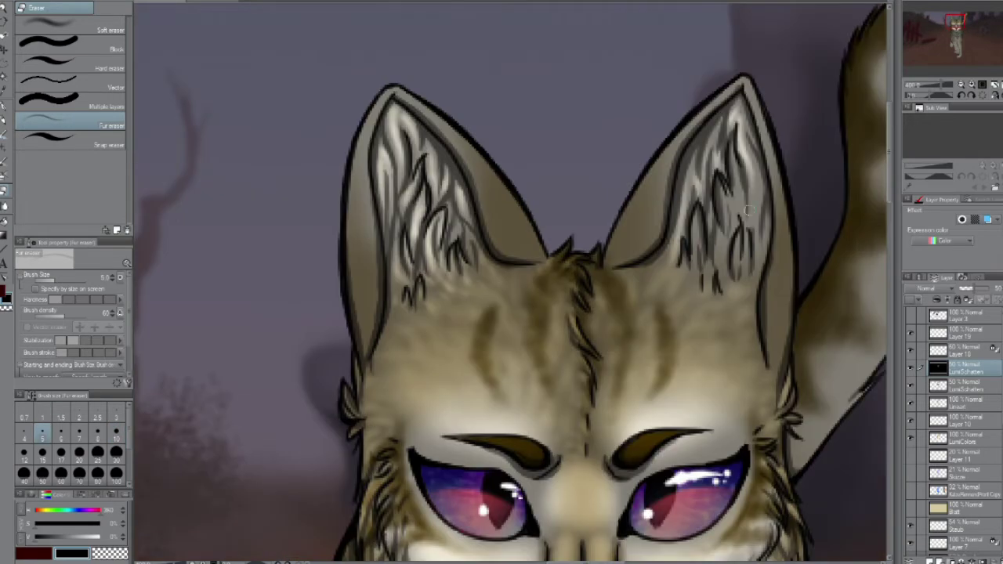
left_click_drag(754, 156, 708, 210)
Step: Lighten the outer and inner rims of the left ear in transparent colour with the Oil Sponge brushes at size 8
key("b")
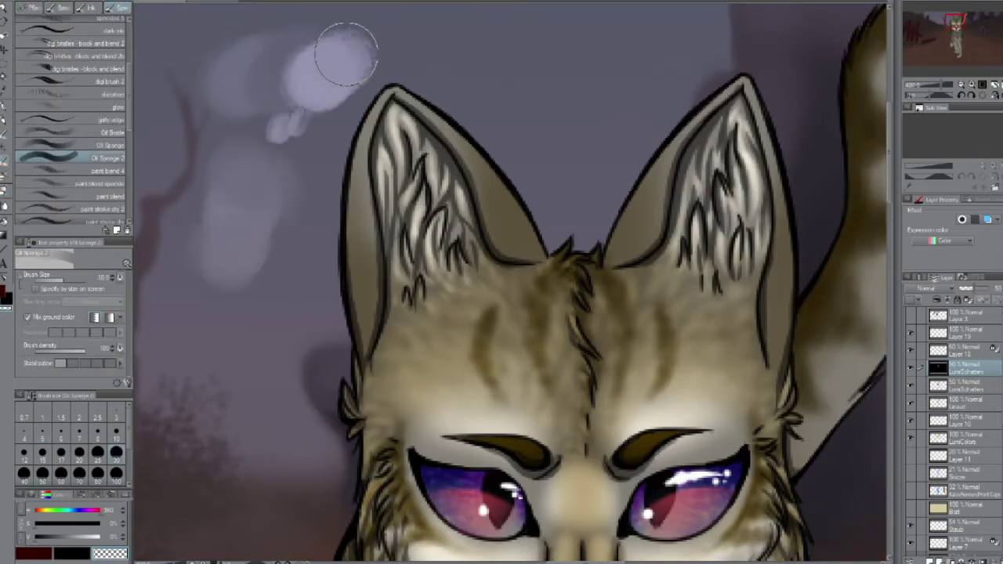
key("comma")
key("bracketleft")
key("bracketleft")
key("bracketleft")
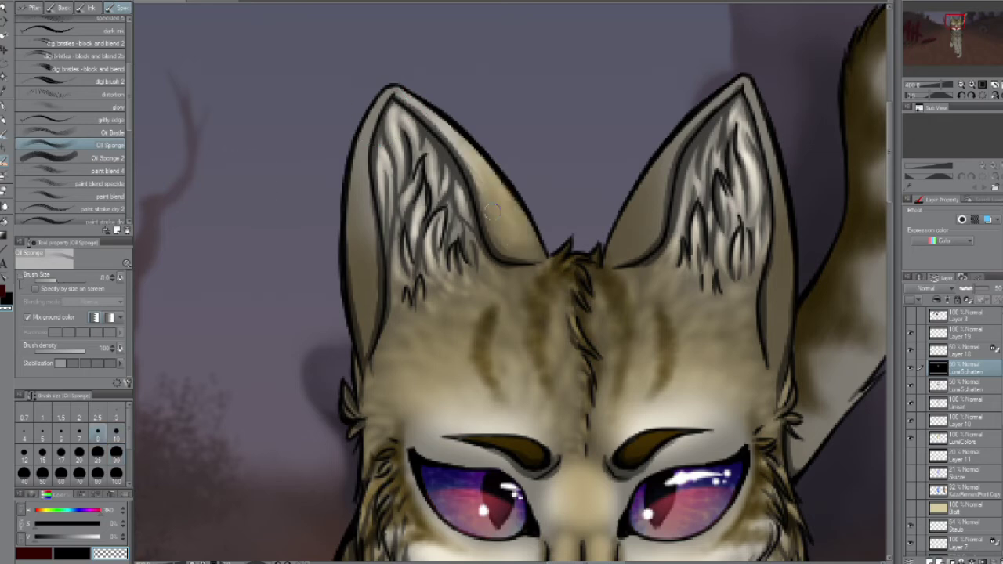
left_click_drag(368, 148, 356, 259)
key("period")
left_click_drag(364, 165, 359, 286)
Step: Lighten both rims of the right ear with Oil Sponge 2, lowering the brush density and reducing the size to 6
left_click_drag(666, 157, 631, 235)
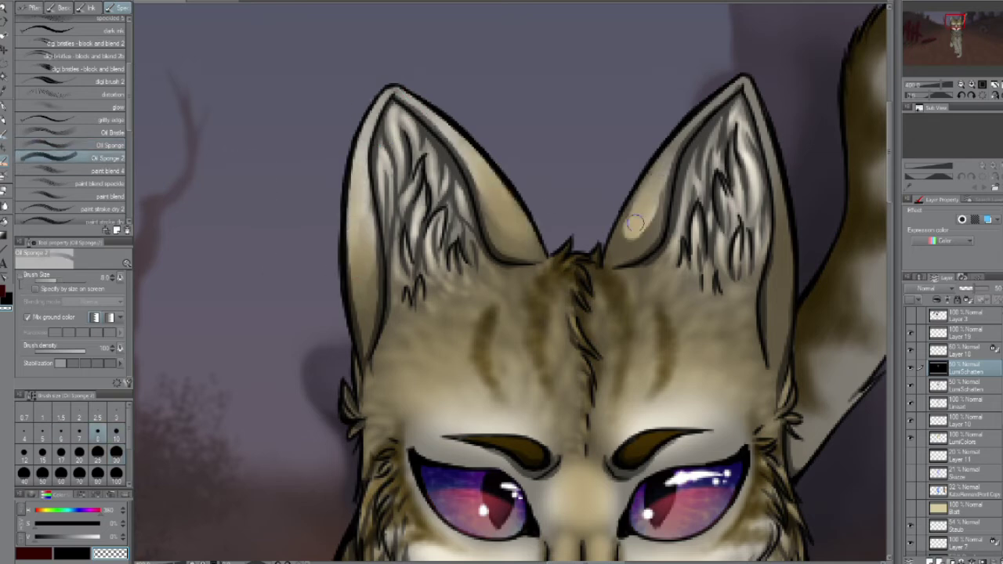
left_click_drag(82, 350, 74, 350)
left_click_drag(658, 186, 623, 254)
left_click_drag(776, 247, 780, 354)
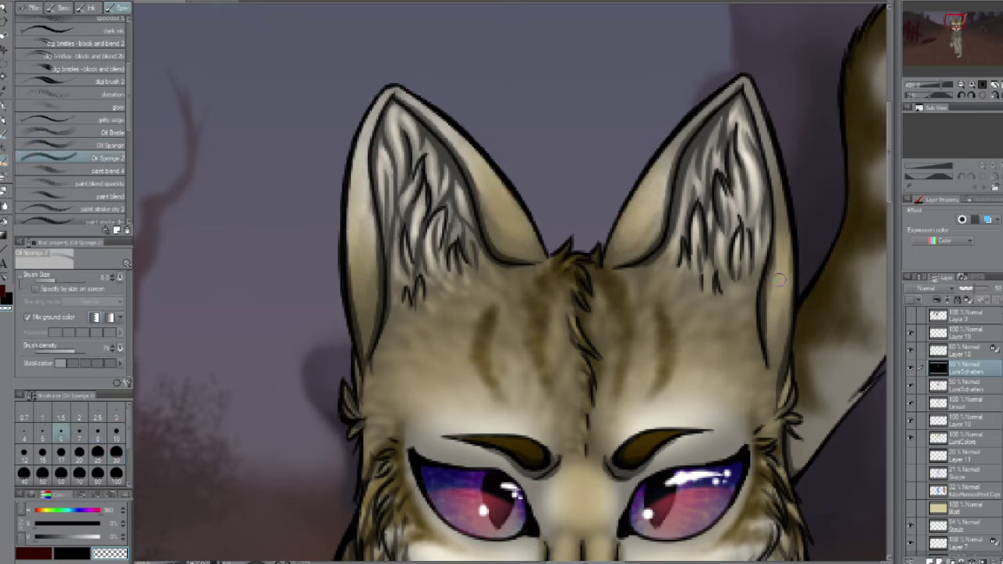
left_click_drag(784, 212, 780, 339)
Step: Brighten the bridge of the nose between the eyes with the Oil Sponge brush at size 8
scroll(780, 337, "down", 1)
scroll(549, 314, "down", 6)
key("comma")
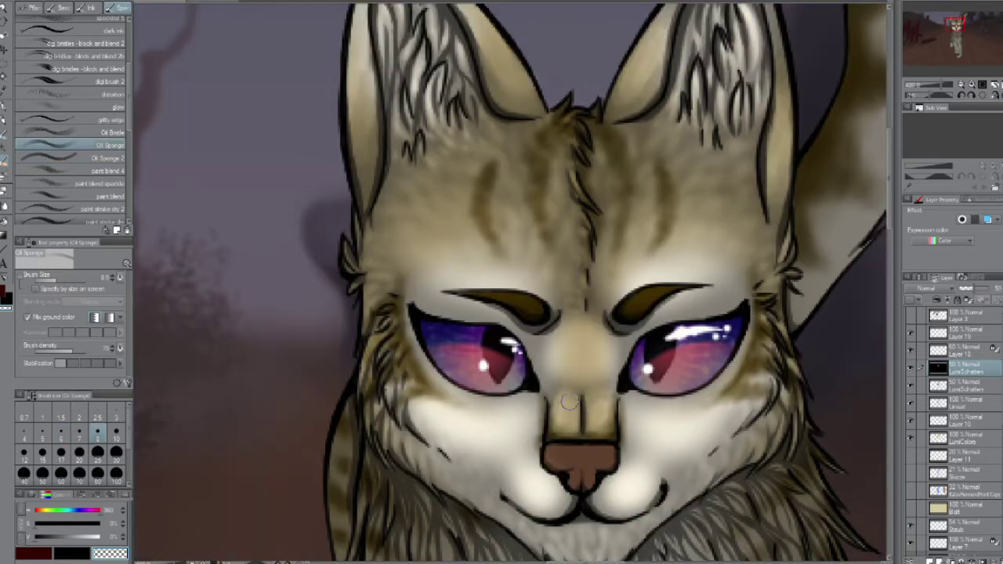
mouse_move(569, 401)
left_mouse_down()
mouse_move(557, 345)
mouse_move(612, 376)
left_mouse_up()
mouse_move(553, 329)
left_mouse_down()
mouse_move(550, 368)
mouse_move(564, 366)
left_mouse_up()
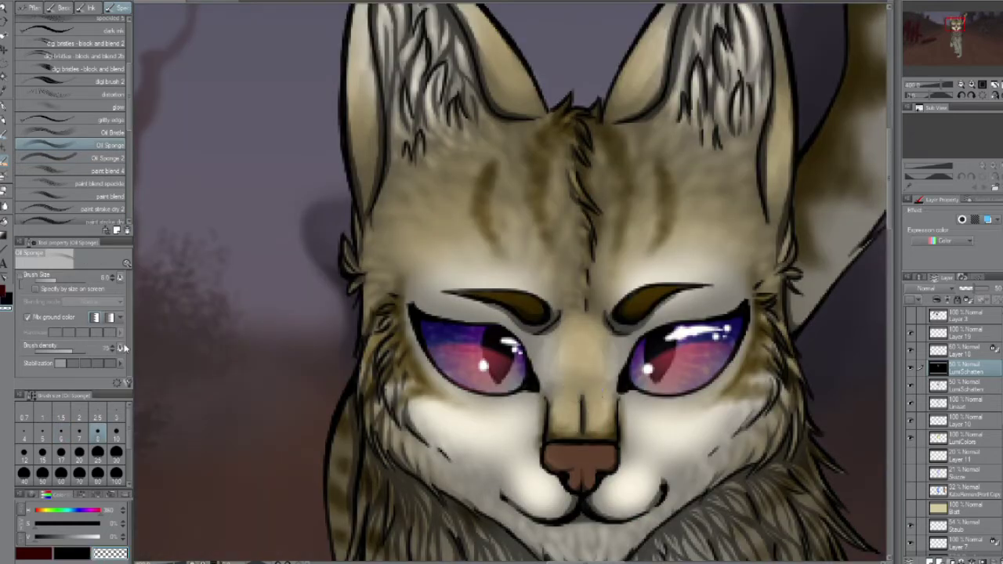
Step: Set the Oil Sponge to size 10 with density 50 and soften the highlights across the face
key("bracketleft")
key("bracketleft")
key("bracketleft")
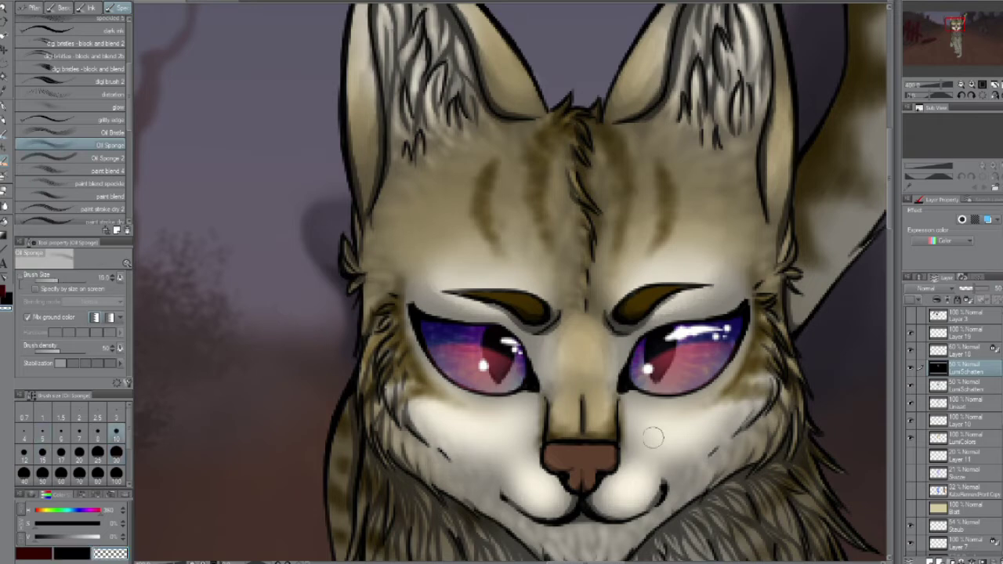
left_click_drag(733, 396, 631, 231)
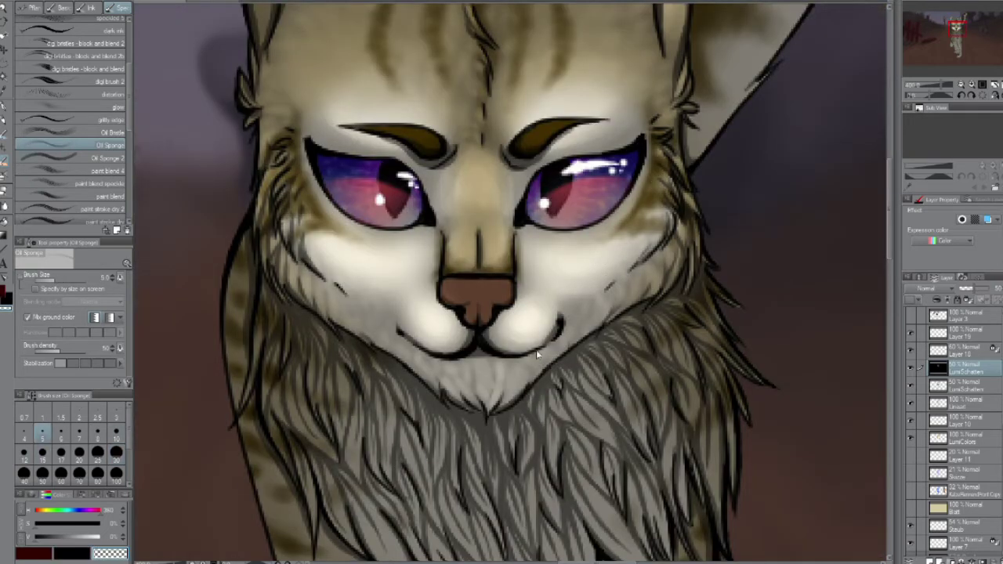
Step: Brighten the fur strands inside both ears with the Oil Sponge at size 4
key("bracketleft")
scroll(676, 259, "up", 3)
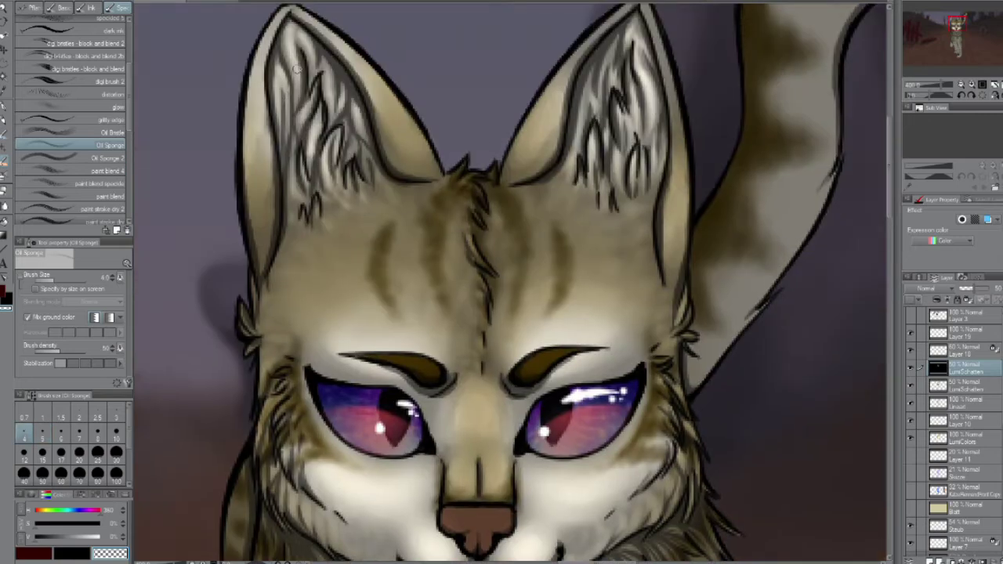
left_click_drag(643, 83, 305, 200)
Step: Lighten the pale bands between the dark tail stripes with the Oil Sponge at size 30
key("bracketright")
key("bracketright")
key("bracketright")
key("bracketright")
key("bracketright")
key("bracketright")
key("bracketright")
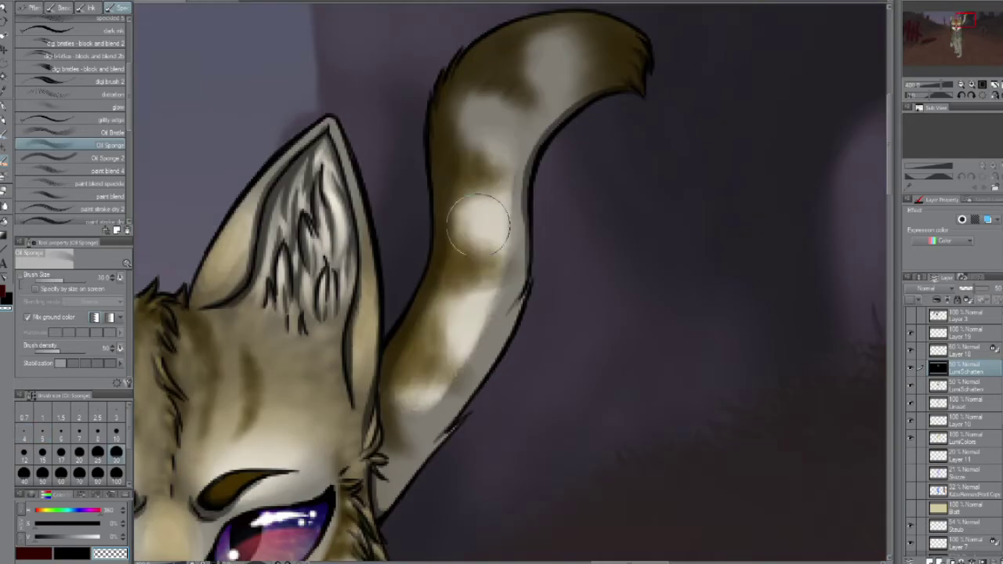
mouse_move(549, 47)
left_mouse_down()
mouse_move(486, 235)
mouse_move(602, 58)
left_mouse_up()
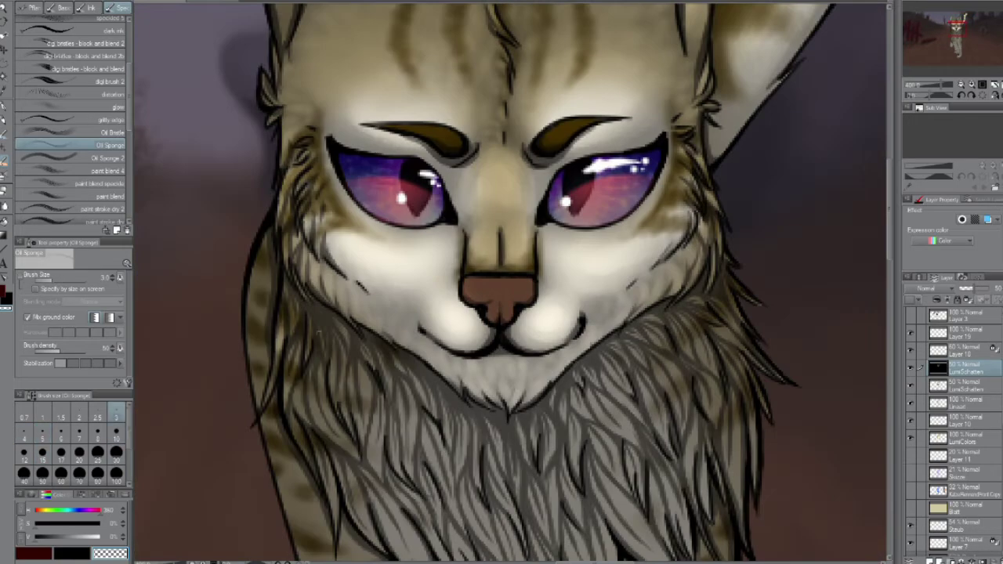
Step: Carve light strands out of the shadow on the upper chest ruff below the jaw with the size 3 Oil Sponge
left_click_drag(355, 416, 364, 368)
key("bracketright")
key("bracketright")
left_click_drag(338, 447, 299, 375)
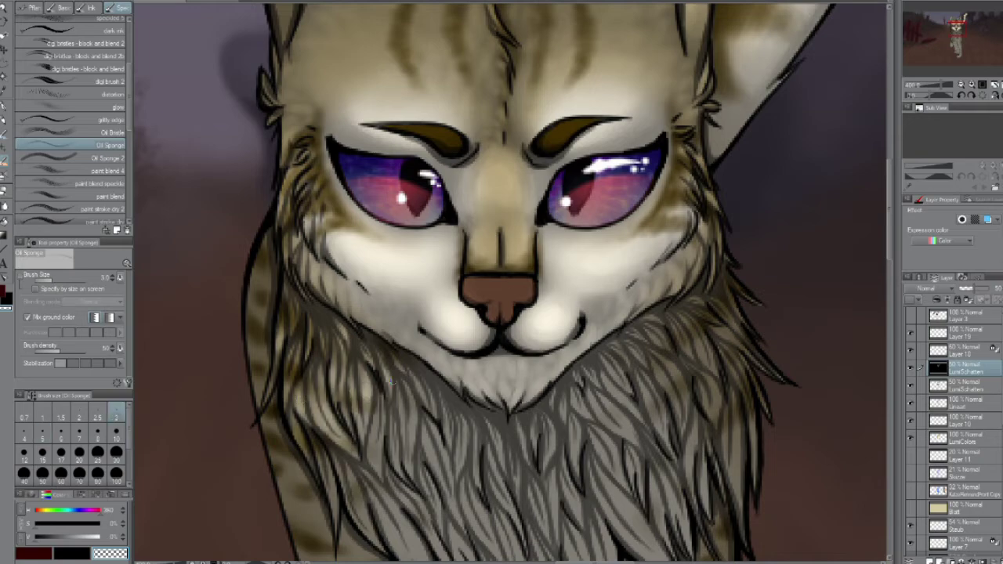
left_click_drag(427, 394, 427, 222)
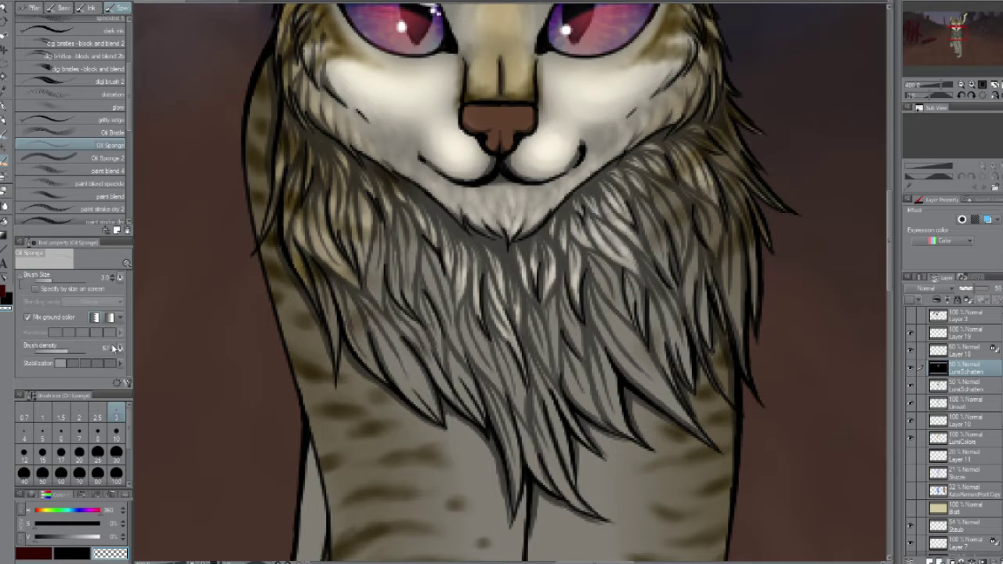
Step: Raise the brush density to 70 and brighten the left side's ruff tufts, increasing the size to 4
mouse_move(396, 223)
left_mouse_down()
mouse_move(376, 298)
mouse_move(404, 305)
mouse_move(337, 368)
left_mouse_up()
mouse_move(427, 321)
left_mouse_down()
mouse_move(385, 403)
mouse_move(439, 408)
left_mouse_up()
left_click_drag(376, 206, 357, 297)
left_click_drag(451, 247, 427, 357)
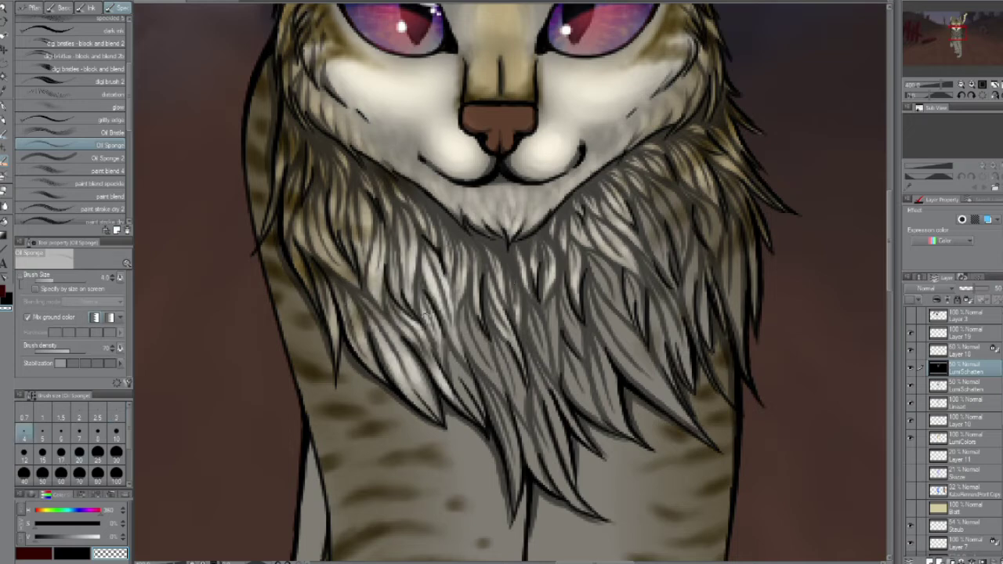
Step: Brighten the long central tips of the chest ruff with size 4 Oil Sponge strokes
left_click_drag(297, 170, 287, 218)
left_click_drag(478, 361, 455, 415)
mouse_move(497, 315)
left_mouse_down()
mouse_move(466, 392)
mouse_move(502, 486)
left_mouse_up()
mouse_move(525, 345)
left_mouse_down()
mouse_move(510, 423)
mouse_move(549, 486)
left_mouse_up()
left_click_drag(553, 392, 561, 470)
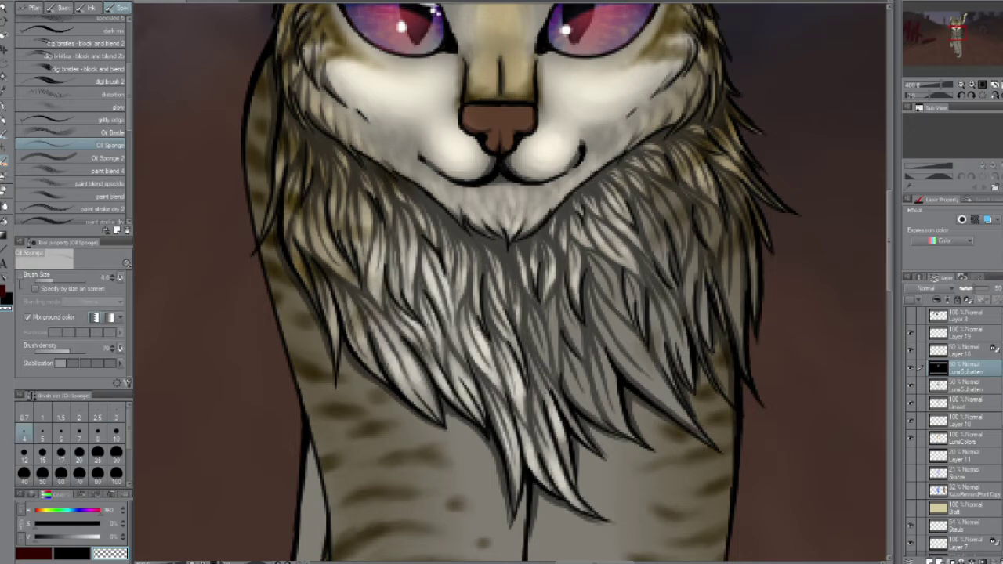
Step: Lighten the large pointed tufts on the lower right part of the ruff with size 4 strokes
left_click_drag(570, 369, 565, 477)
mouse_move(556, 298)
left_mouse_down()
mouse_move(537, 374)
mouse_move(597, 414)
left_mouse_up()
mouse_move(581, 290)
left_mouse_down()
mouse_move(563, 353)
mouse_move(621, 432)
left_mouse_up()
left_click_drag(627, 333, 639, 362)
left_click_drag(604, 298, 631, 388)
left_click_drag(638, 310, 674, 408)
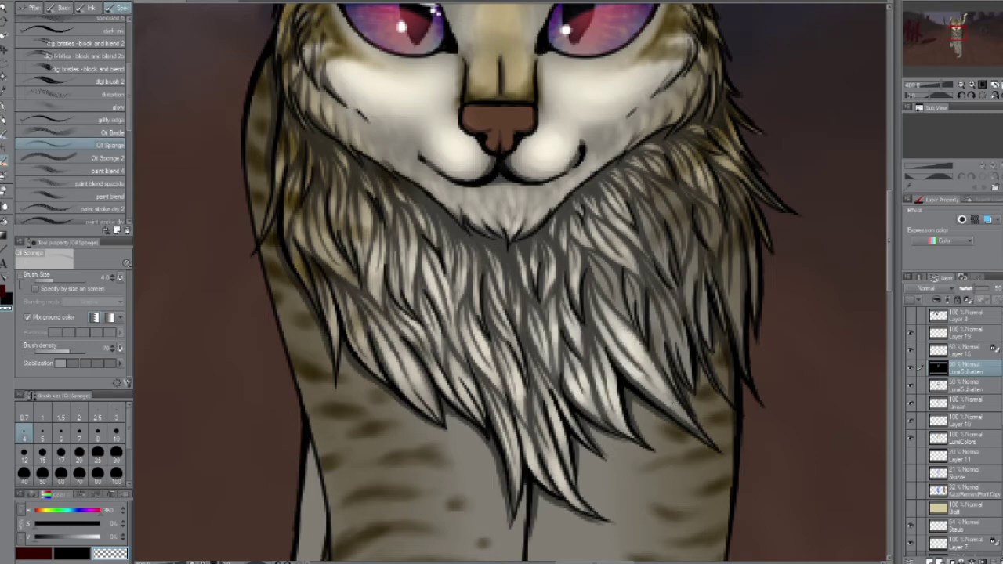
Step: Lighten the lower right ruff tip and the strands above it with the size 4 Oil Sponge
left_click_drag(639, 374, 688, 423)
left_click_drag(590, 253, 624, 317)
left_click_drag(630, 276, 667, 374)
left_click_drag(657, 294, 689, 377)
Step: Erase light strands out of the shadow on the upper right ruff and along its outer right edge
left_click_drag(642, 208, 658, 257)
mouse_move(654, 188)
left_mouse_down()
mouse_move(672, 275)
mouse_move(686, 259)
left_mouse_up()
left_click_drag(706, 202, 720, 251)
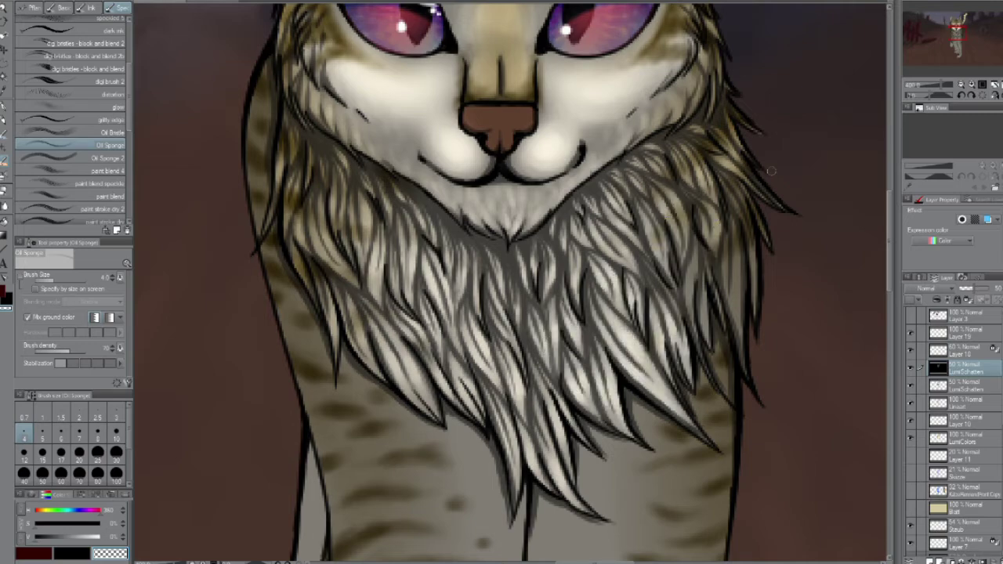
left_click_drag(732, 183, 756, 288)
left_click_drag(724, 238, 741, 336)
left_click_drag(685, 247, 703, 337)
Step: Enlarge the Oil Sponge and lighten the shoulder and the striped front of the raised foreleg down to the wrist
scroll(509, 282, "down", 5)
left_click(116, 432)
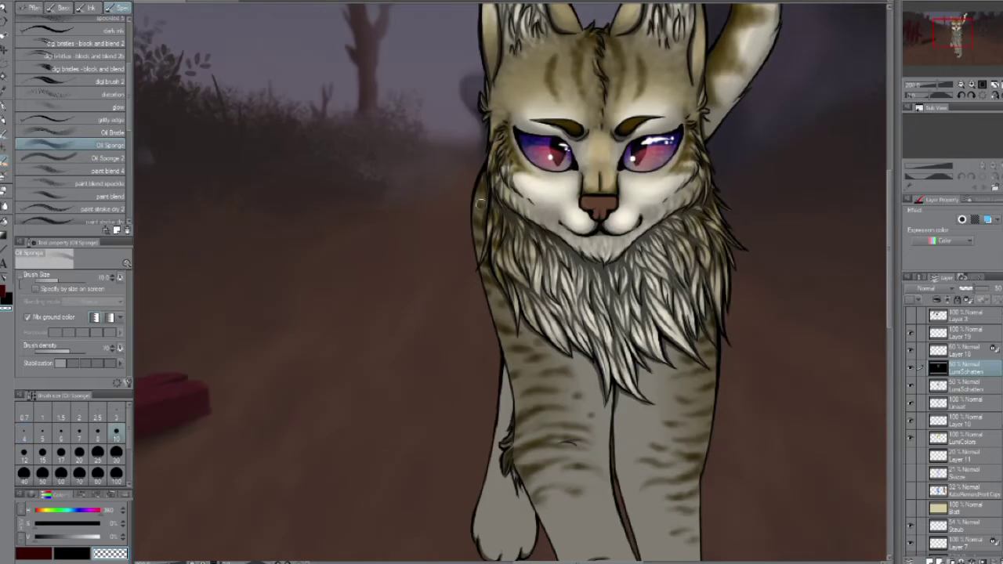
scroll(922, 33, "up", 4)
key("bracketright")
key("bracketright")
key("bracketright")
left_click_drag(518, 188, 553, 270)
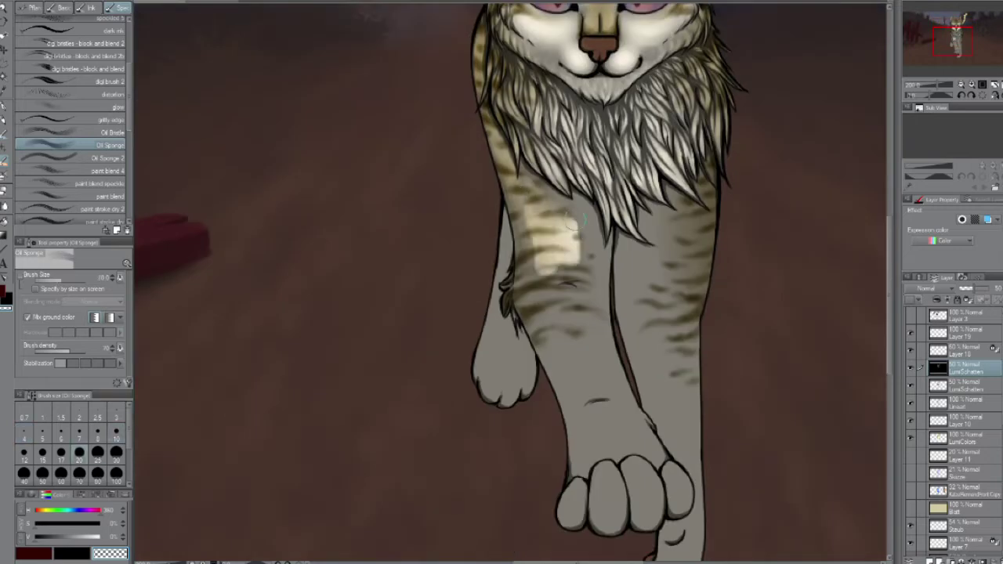
left_click_drag(553, 207, 584, 282)
mouse_move(599, 380)
left_mouse_down()
mouse_move(564, 317)
mouse_move(600, 396)
left_mouse_up()
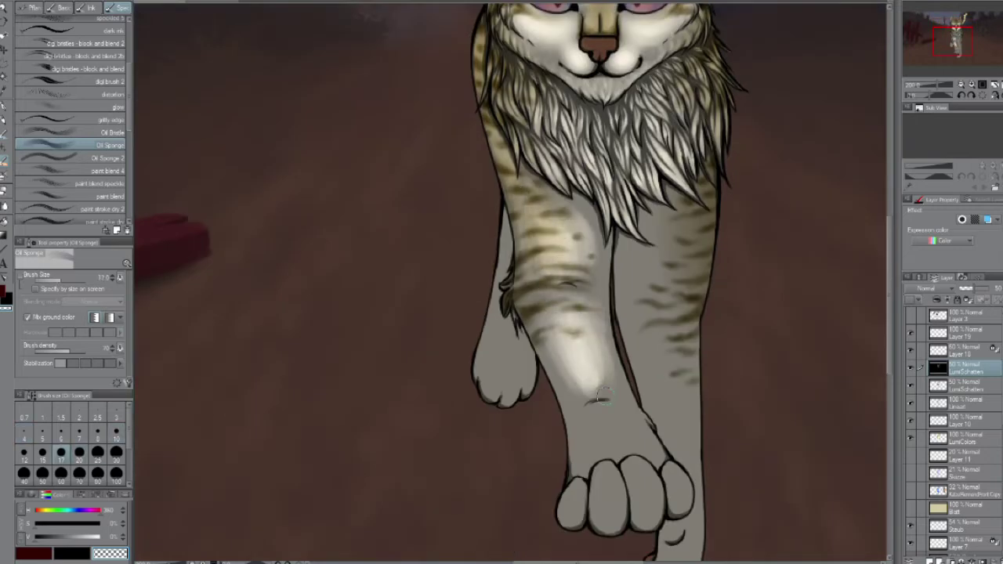
Step: Lighten the hind leg and paw behind the raised foreleg with the Oil Sponge, starting at size 6
scroll(547, 313, "up", 3)
key("bracketleft")
key("bracketleft")
key("bracketleft")
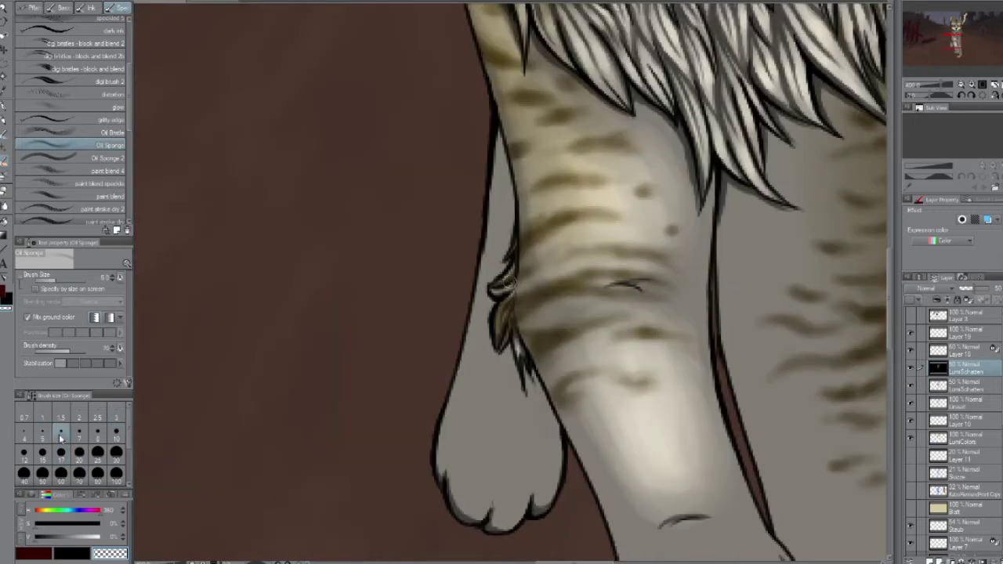
mouse_move(502, 471)
left_mouse_down()
mouse_move(489, 419)
mouse_move(520, 421)
mouse_move(462, 455)
mouse_move(541, 455)
mouse_move(532, 418)
mouse_move(470, 439)
mouse_move(501, 188)
left_mouse_up()
key("bracketleft")
key("bracketleft")
key("bracketleft")
Step: Build up a rounded highlight on the raised paw between wrist and toes with the Oil Sponge at size 15
scroll(502, 188, "down", 3)
scroll(578, 185, "up", 2)
key("bracketright")
key("bracketright")
key("bracketright")
key("bracketright")
key("bracketright")
left_click_drag(578, 185, 600, 227)
scroll(544, 186, "up", 1)
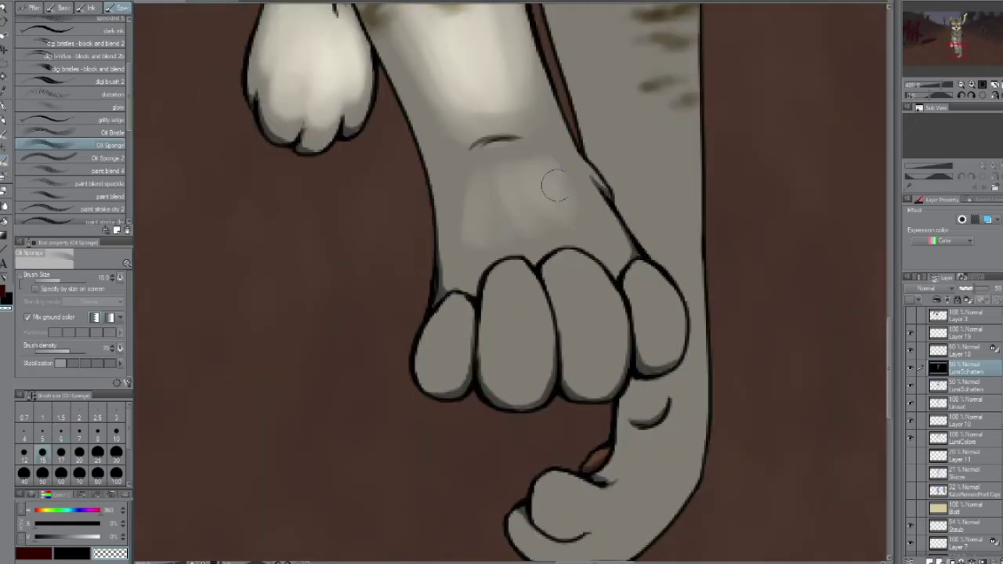
mouse_move(544, 186)
left_mouse_down()
mouse_move(511, 197)
mouse_move(483, 246)
mouse_move(580, 208)
mouse_move(511, 282)
left_mouse_up()
Step: Brighten the centres of the four toes on the raised paw with a smaller Oil Sponge, keeping their edges dark
key("bracketleft")
key("bracketleft")
key("bracketleft")
key("bracketleft")
key("bracketleft")
key("bracketleft")
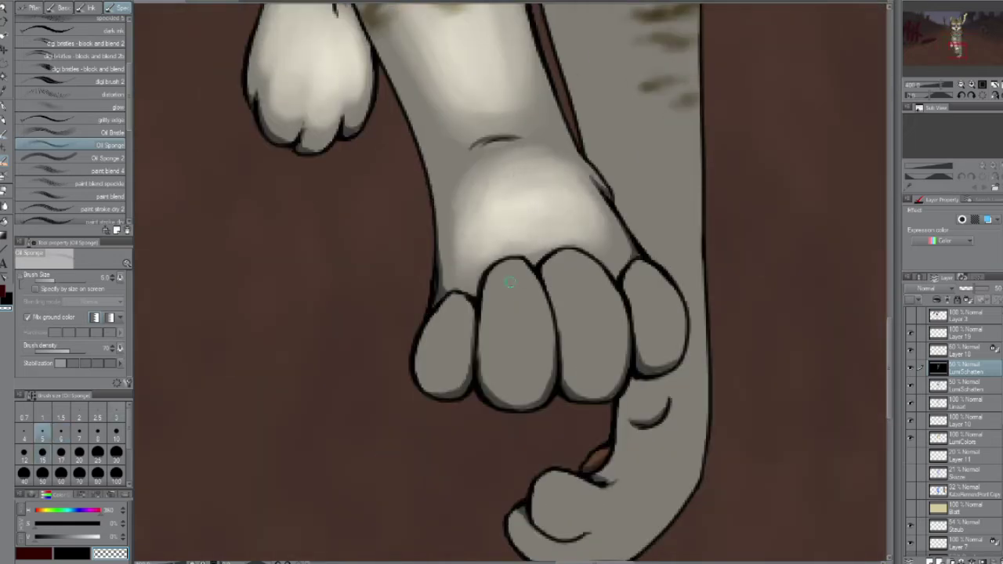
key("bracketright")
key("bracketright")
mouse_move(438, 329)
left_mouse_down()
mouse_move(447, 353)
mouse_move(509, 322)
mouse_move(521, 337)
mouse_move(518, 360)
left_mouse_up()
left_click_drag(581, 302, 593, 347)
key("bracketleft")
key("bracketleft")
mouse_move(651, 294)
left_mouse_down()
mouse_move(663, 333)
mouse_move(658, 312)
left_mouse_up()
Step: Smooth the raised foreleg's wrist and lighten the standing foreleg with the Oil Sponge at size 20
key("ctrl+minus")
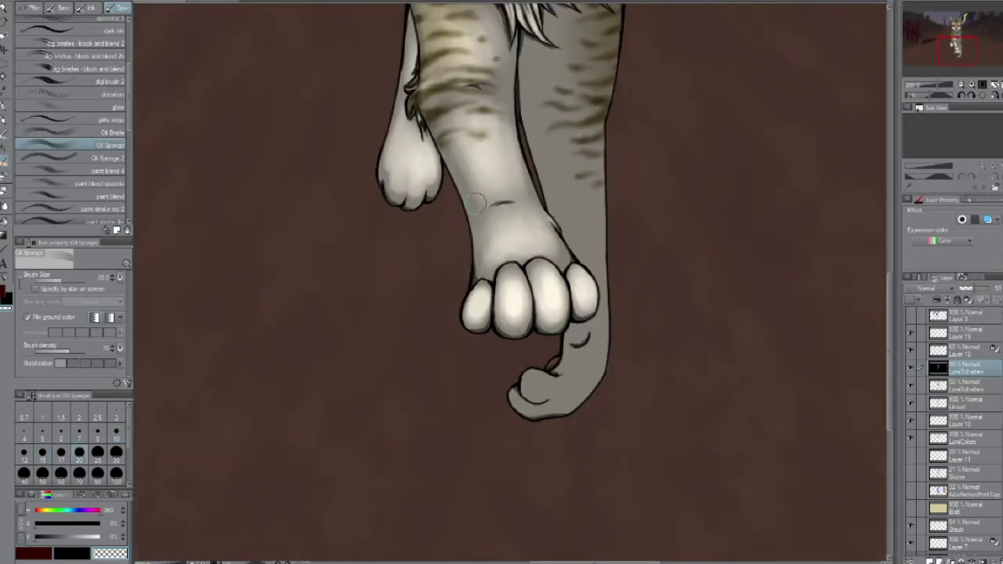
left_click_drag(476, 202, 433, 362)
mouse_move(541, 180)
left_mouse_down()
mouse_move(549, 235)
mouse_move(502, 235)
mouse_move(495, 290)
mouse_move(464, 227)
mouse_move(497, 291)
mouse_move(502, 259)
mouse_move(521, 310)
mouse_move(517, 376)
left_mouse_up()
left_click_drag(524, 305, 521, 376)
Step: Lighten the standing foreleg's lower part, its pad and the curled paw with the Oil Sponge at size 10
key("ctrl+plus")
left_click_drag(478, 267, 517, 305)
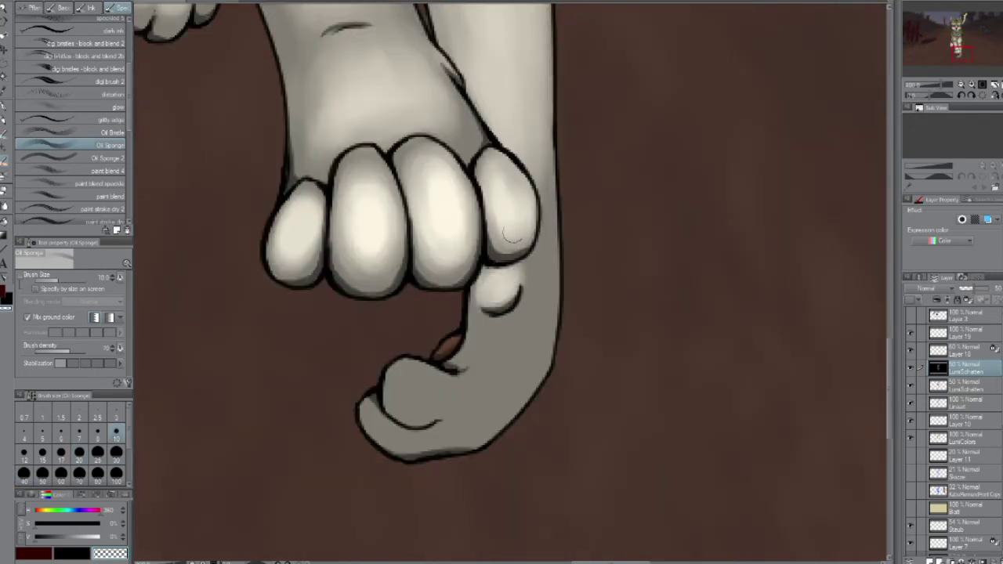
mouse_move(549, 149)
left_mouse_down()
mouse_move(525, 345)
mouse_move(510, 360)
mouse_move(541, 180)
mouse_move(515, 332)
mouse_move(468, 416)
mouse_move(412, 388)
mouse_move(491, 367)
mouse_move(423, 427)
left_mouse_up()
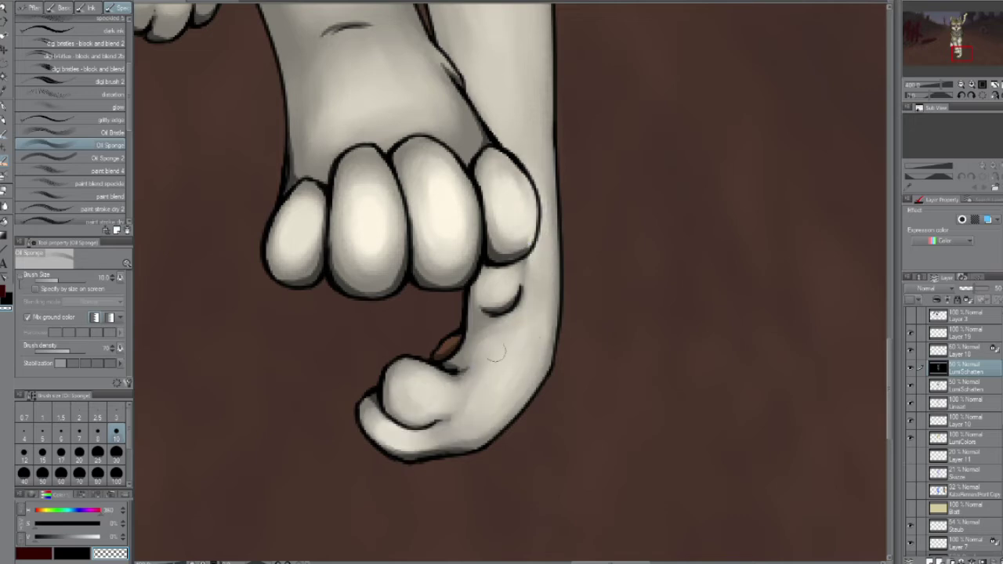
Step: Lighten the nose leather and the eyebrow area with the Oil Sponge at size 5
key("bracketleft")
key("bracketleft")
key("ctrl+0")
scroll(515, 179, "up", 5)
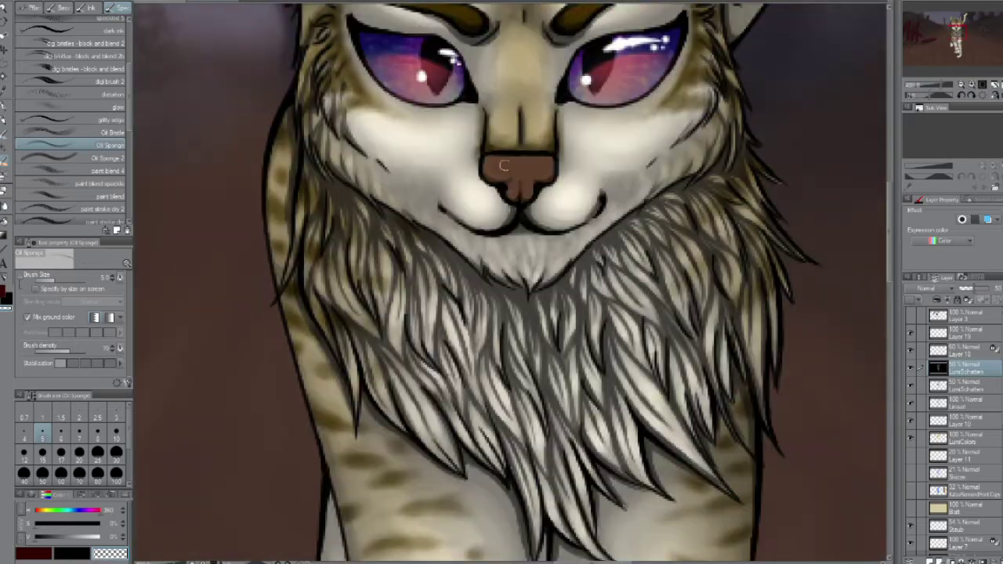
scroll(541, 180, "up", 2)
left_click_drag(615, 154, 584, 169)
scroll(584, 169, "down", 1)
scroll(584, 169, "up", 1)
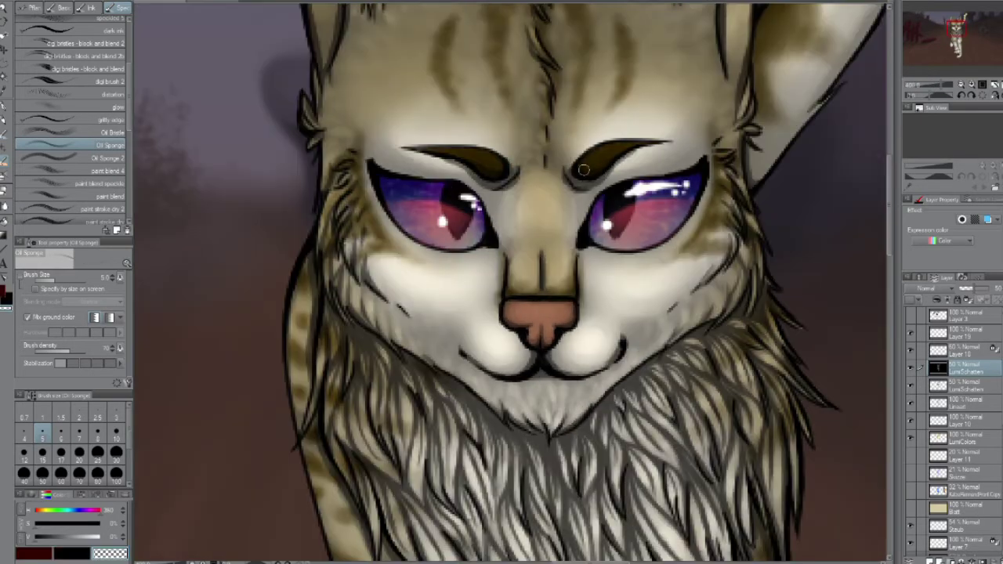
Step: Ink the scarf knot below the left cheek over the rough sketch with the G-pen at size 5
key("ctrl+0")
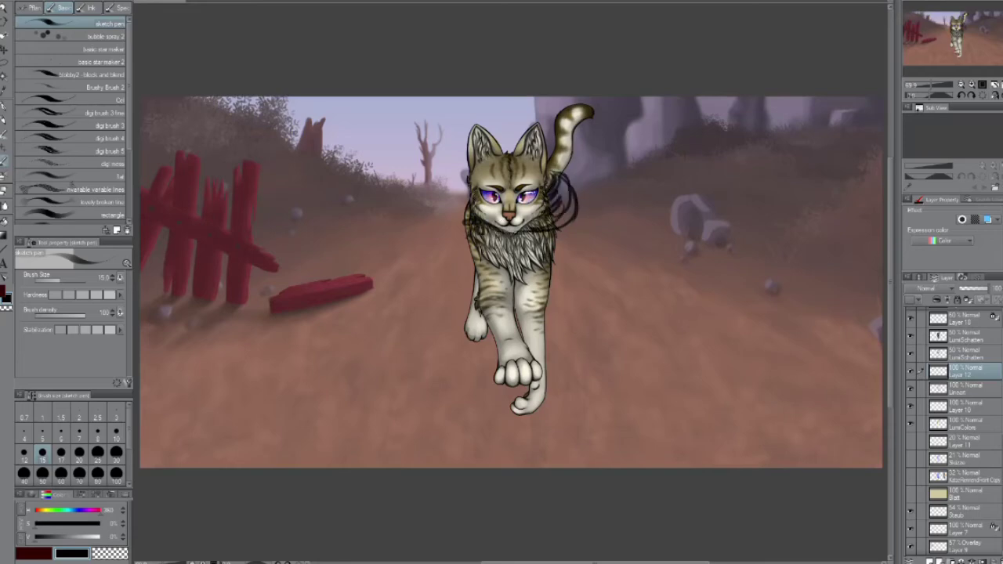
scroll(505, 204, "up", 5)
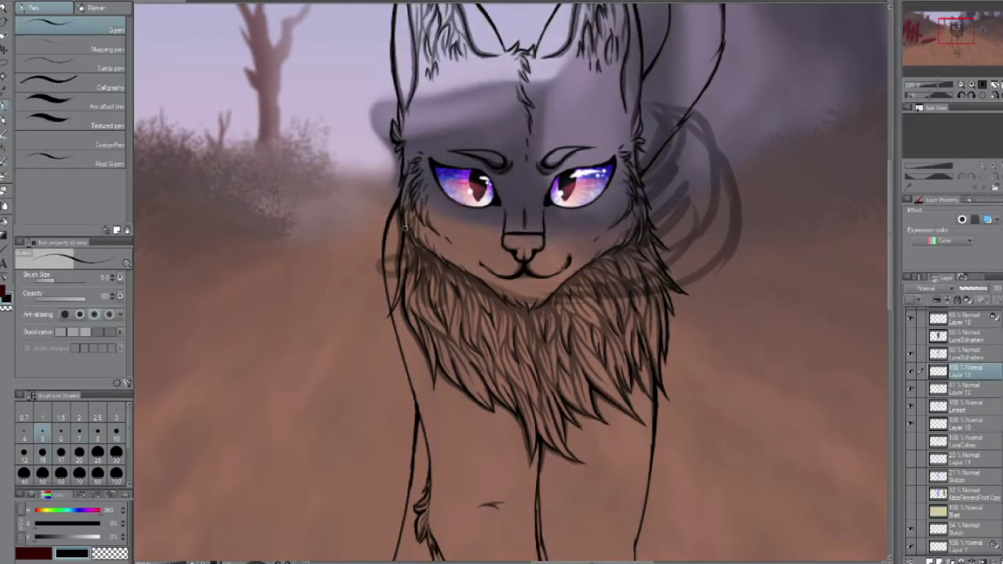
scroll(428, 276, "up", 3)
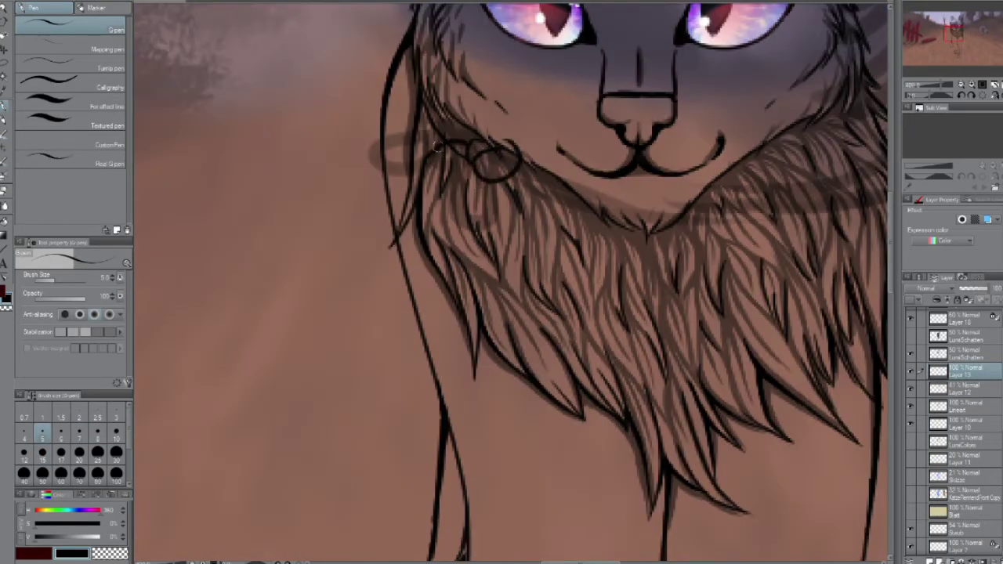
left_click_drag(439, 157, 474, 224)
left_click_drag(475, 184, 502, 210)
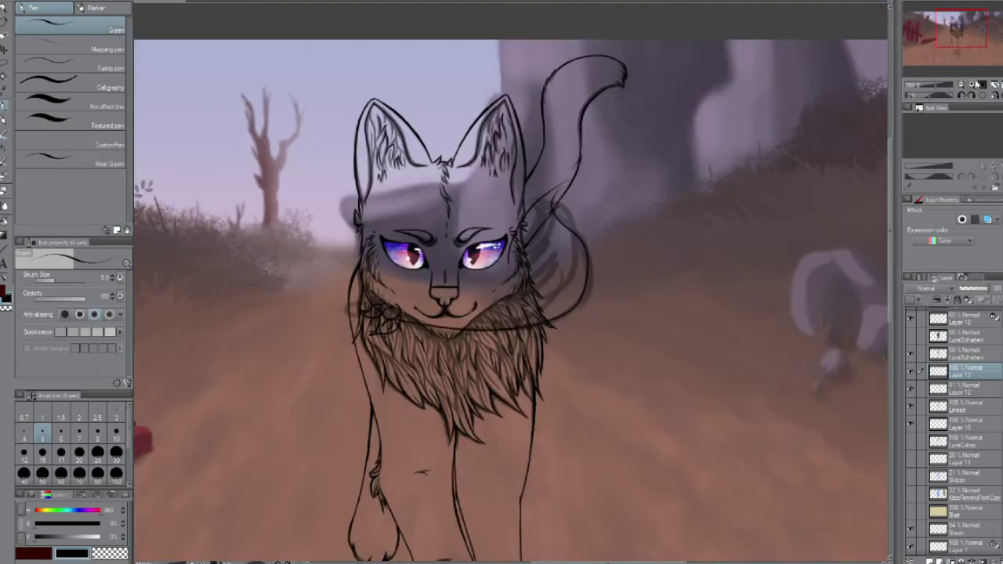
Step: Clean up the scarf knot's line art with the Hard eraser at size 10 while the cat's line art is hidden
scroll(502, 282, "up", 5)
scroll(602, 268, "up", 2)
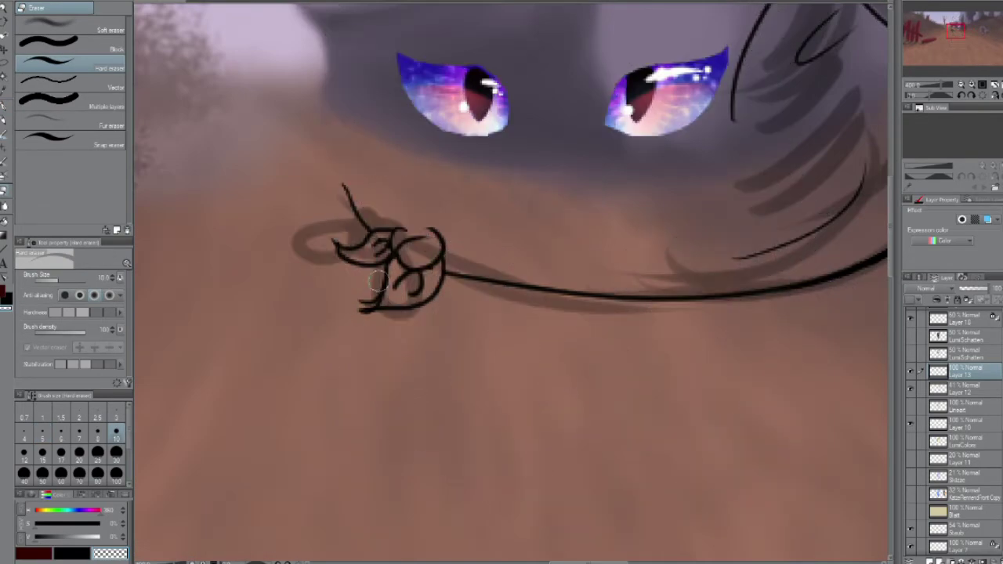
key("p")
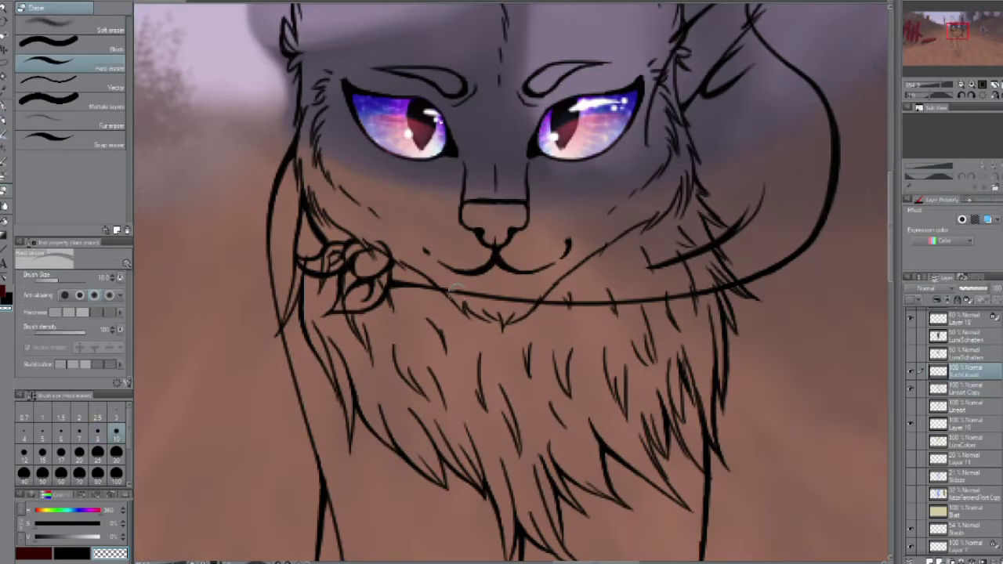
Step: Erase the scarf line crossing the chin, then erase the ruff lines overlapping the scarf on the Lineart Copy layer
left_click_drag(453, 290, 541, 302)
left_click(965, 388)
left_click_drag(698, 180, 704, 287)
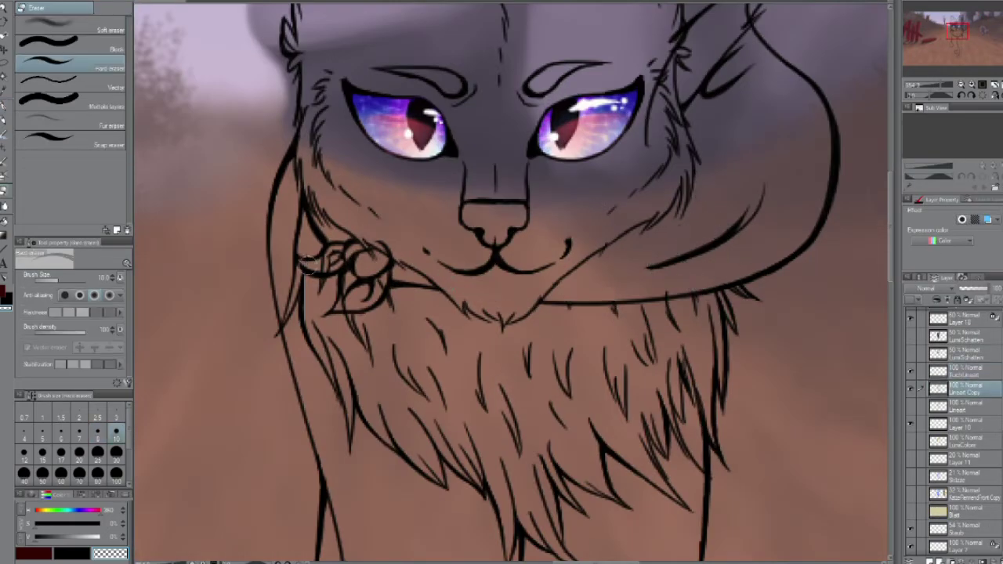
Step: Erase the cat lines overlapping the scarf knot and transform the lassoed line art of the flowing scarf end
left_click_drag(306, 262, 328, 268)
left_click(965, 371)
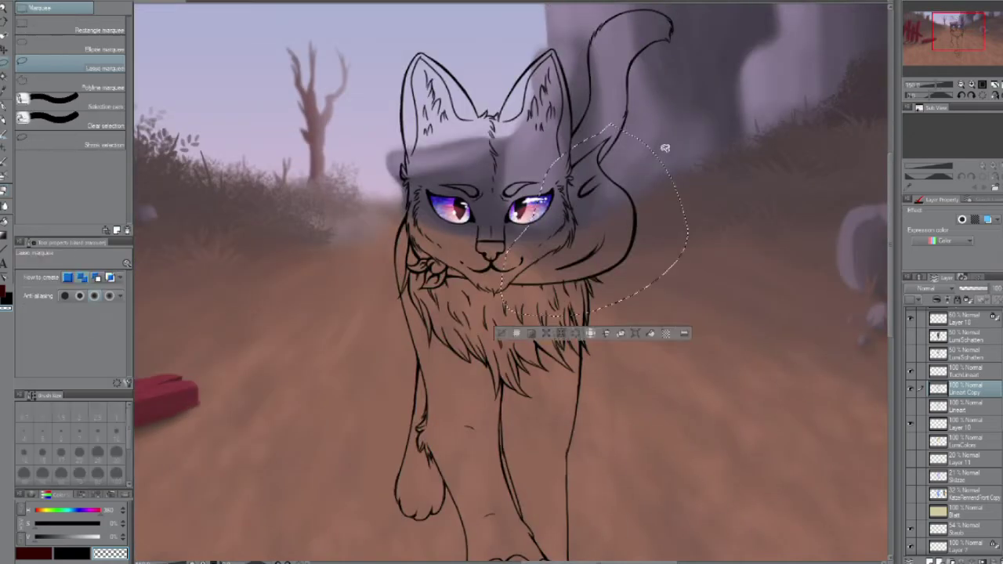
key("ctrl+t")
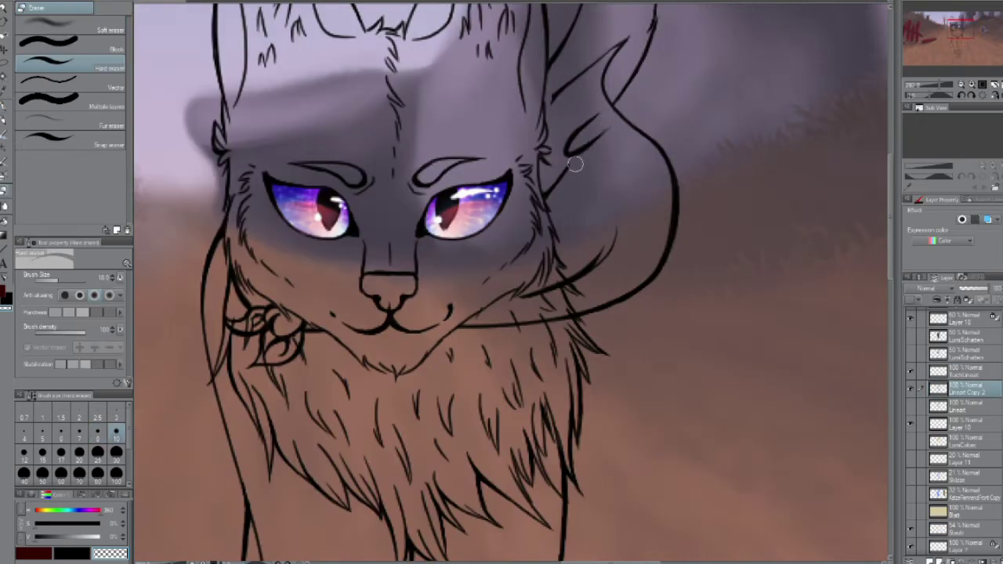
key("alt+bracketright")
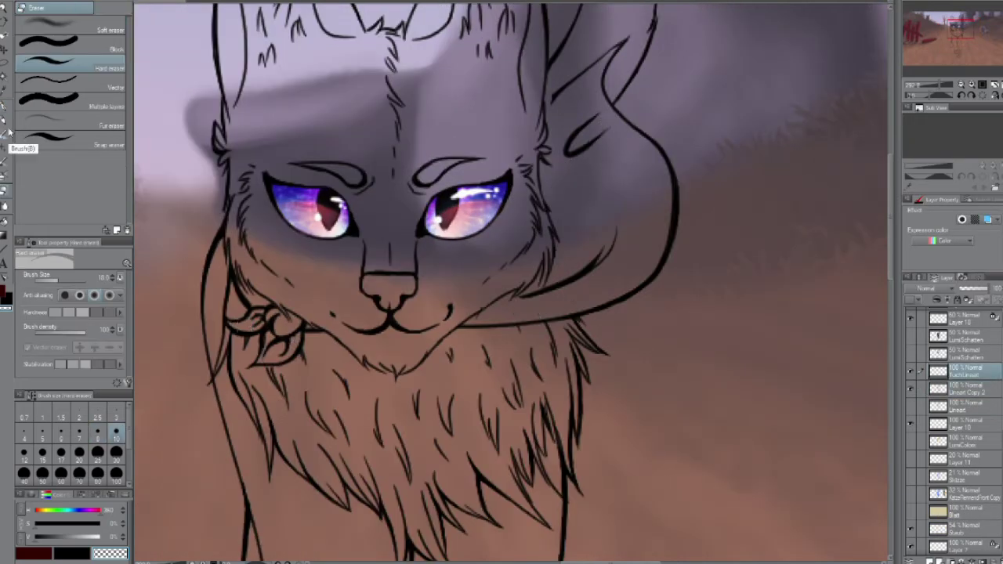
Step: Fill the flowing scarf end and the knot with flat blue on the TuchColors layer using the G-pen
key("p")
key("ctrl+0")
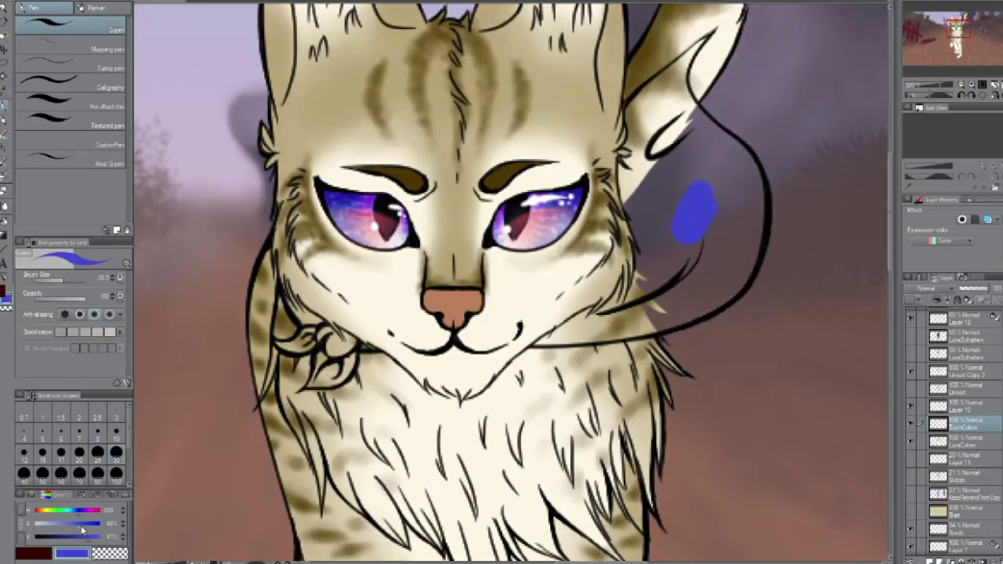
mouse_move(694, 204)
left_mouse_down()
mouse_move(713, 257)
mouse_move(700, 306)
left_mouse_up()
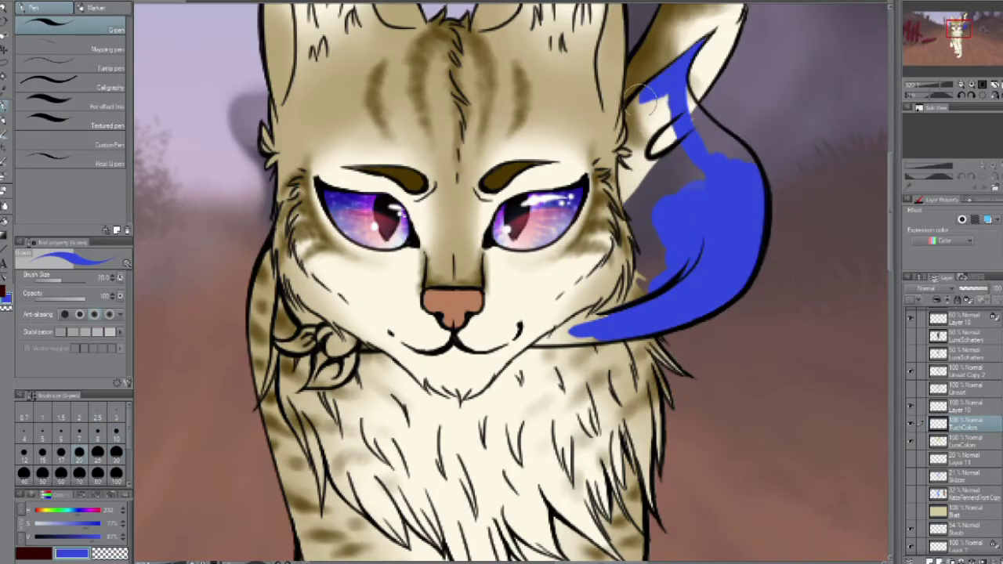
mouse_move(647, 99)
left_mouse_down()
mouse_move(660, 145)
mouse_move(690, 114)
left_mouse_up()
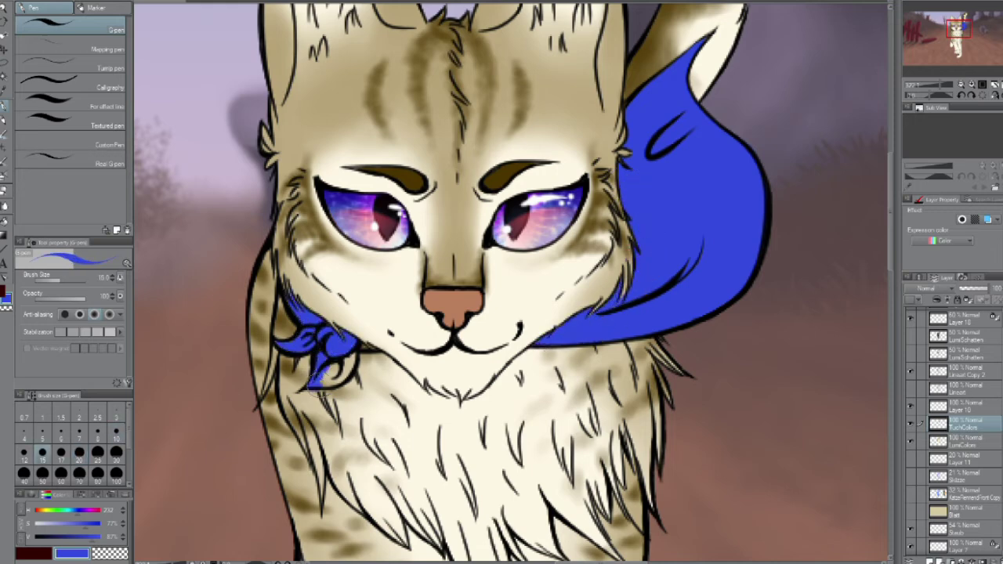
Step: Paint a yellow border along the scarf and knot, plus curved yellow stripes on the flowing end, with the G-pen at size 15
left_click(43, 511)
mouse_move(619, 117)
left_mouse_down()
mouse_move(718, 119)
mouse_move(755, 197)
mouse_move(541, 343)
left_mouse_up()
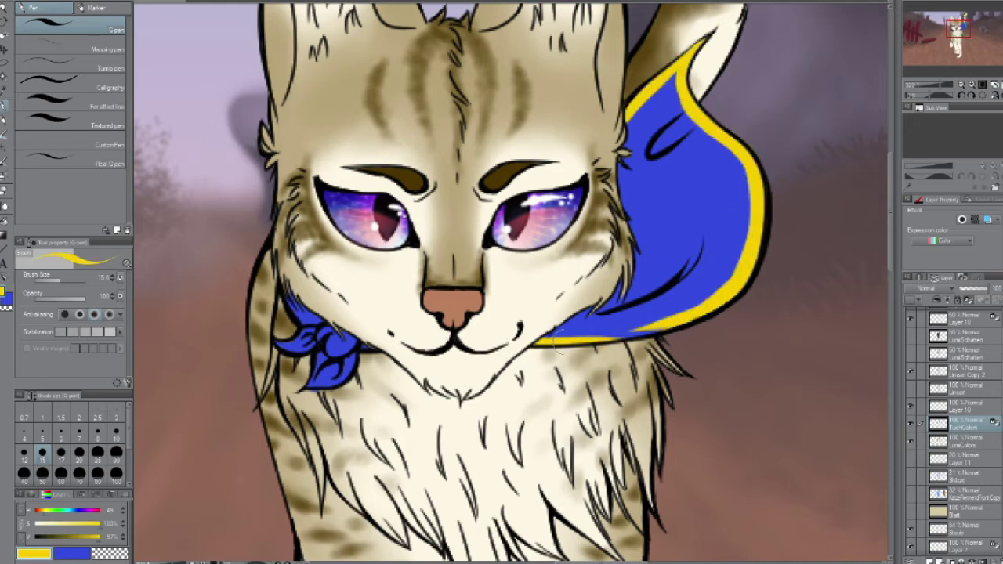
left_click_drag(664, 216, 596, 196)
left_click_drag(603, 153, 568, 258)
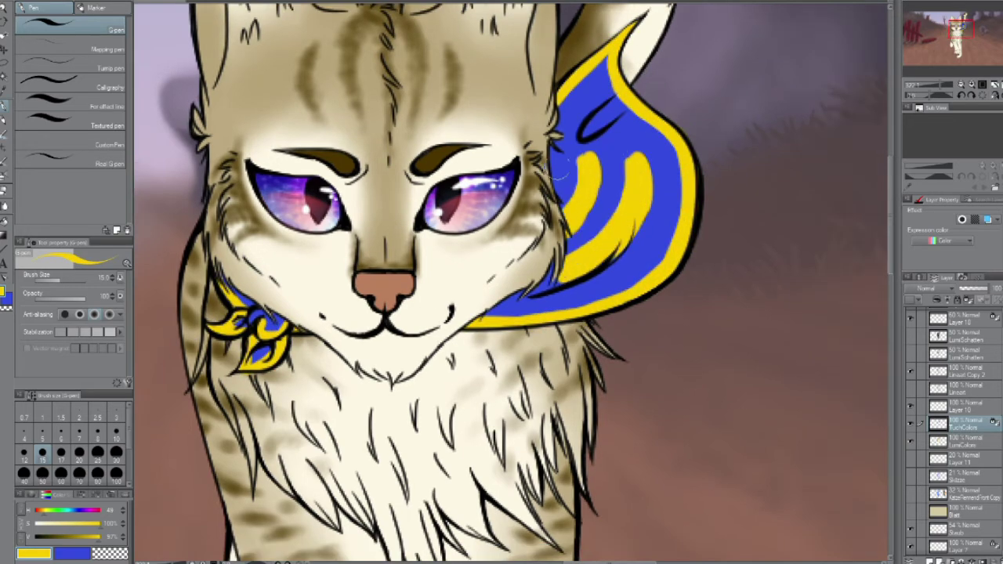
left_click_drag(557, 141, 580, 235)
key("ctrl+0")
scroll(526, 212, "up", 5)
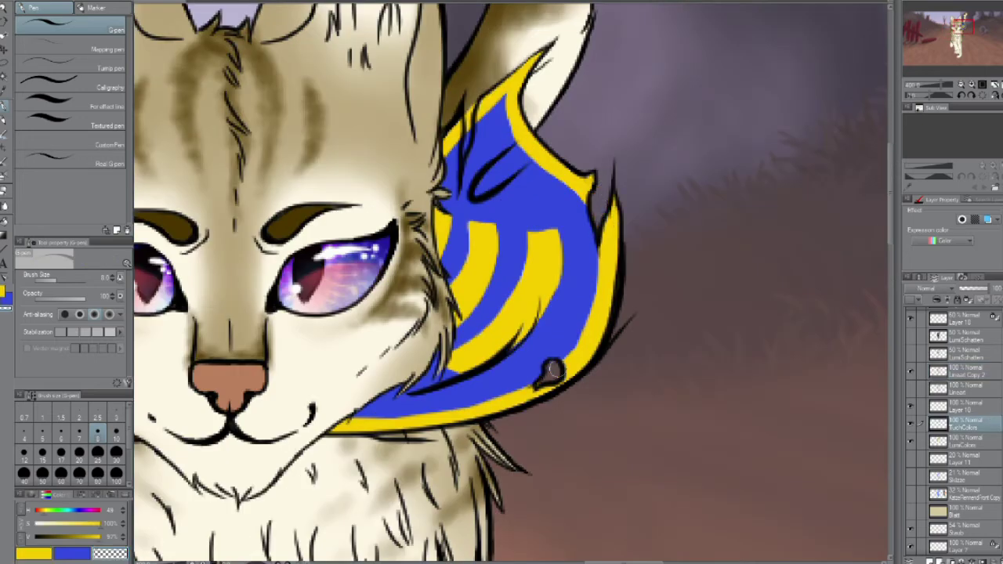
scroll(552, 370, "down", 6)
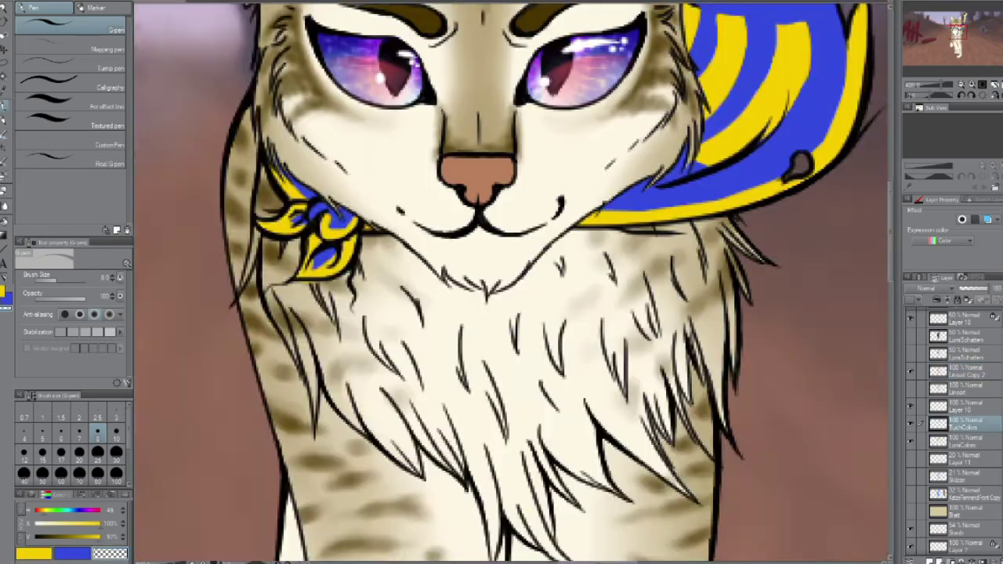
Step: Shade the folds and edges of the knot and scarf in black on the 50% LumiSchatten layer with the G-pen at size 8
left_click(960, 353)
scroll(640, 265, "up", 5)
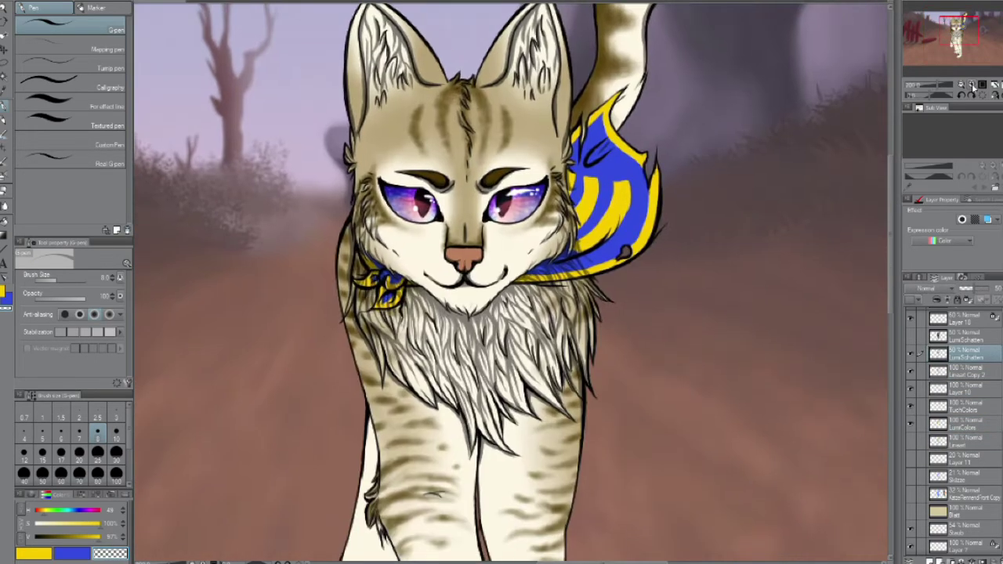
left_click_drag(619, 251, 848, 251)
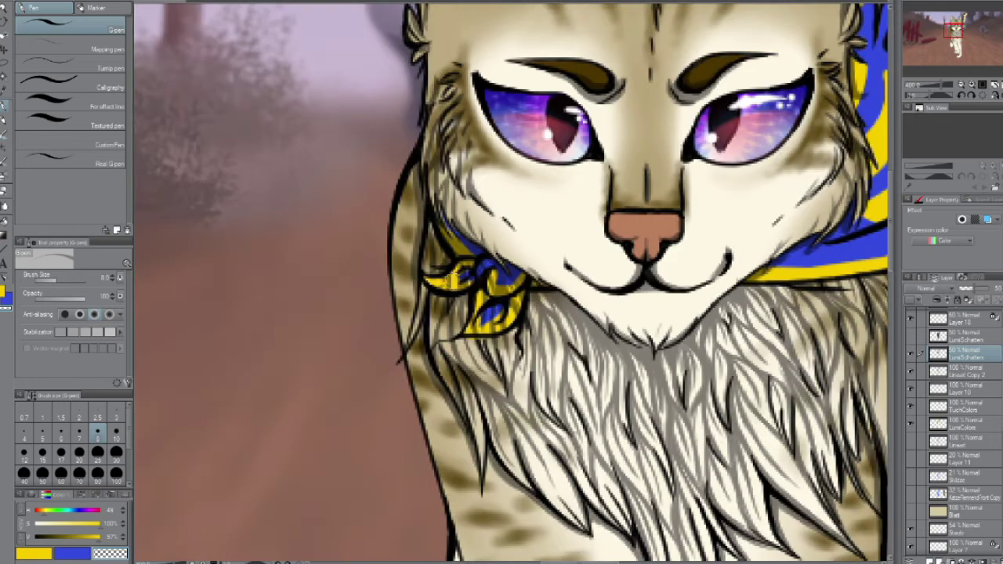
left_click(505, 265, "alt")
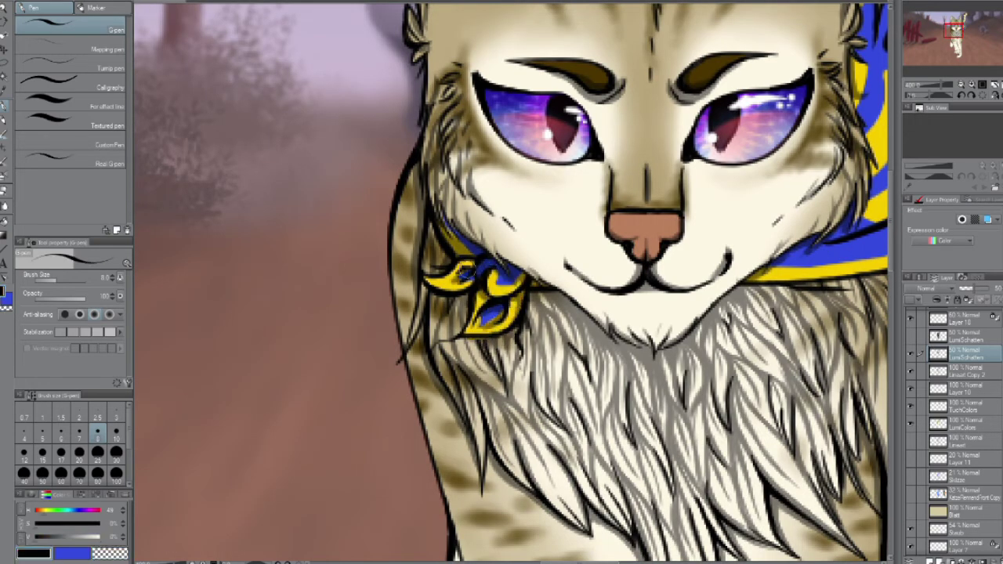
left_click_drag(776, 284, 508, 205)
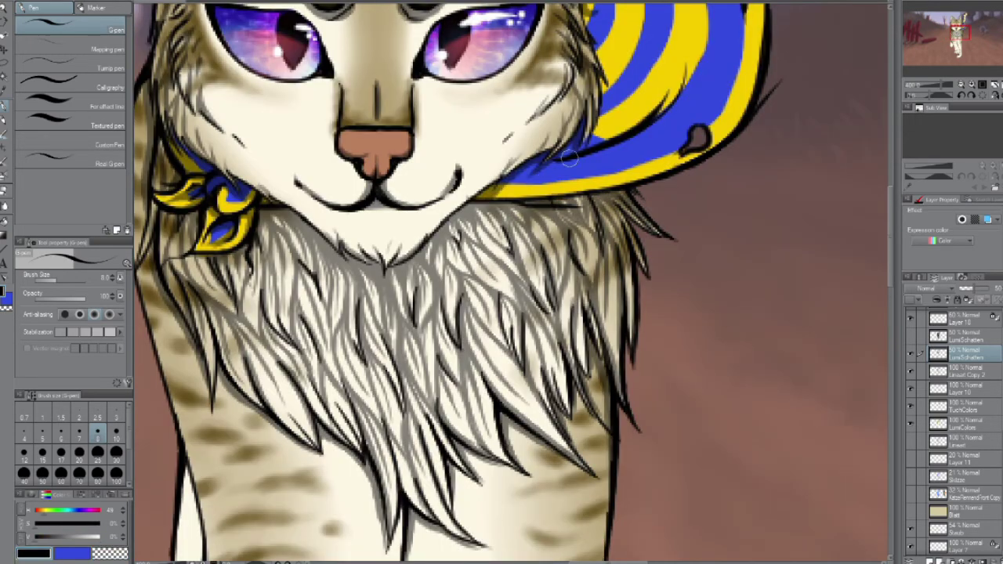
left_click_drag(707, 51, 601, 216)
left_click_drag(611, 272, 633, 401)
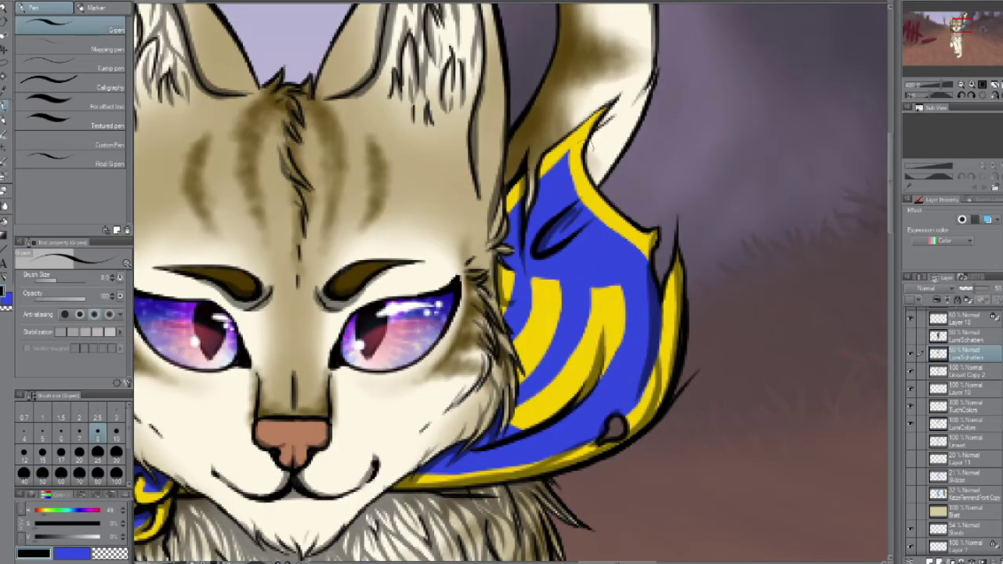
scroll(551, 289, "down", 5)
scroll(439, 341, "up", 5)
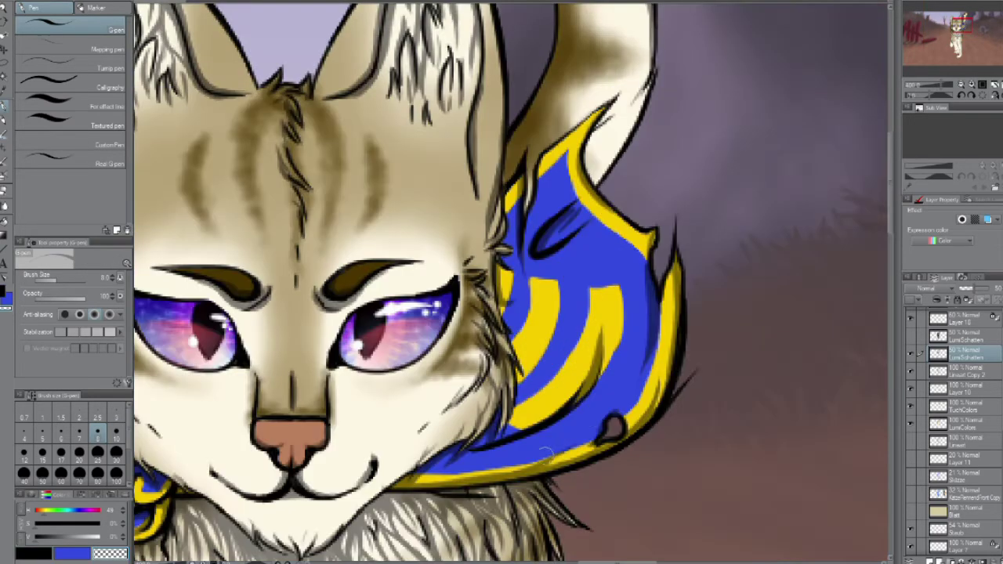
scroll(439, 341, "down", 4)
scroll(439, 341, "up", 3)
Step: Cover the whole scarf and knot with black on the upper 50% LumiSchatten layer using the G-pen at size 20
key("e")
left_click(948, 337)
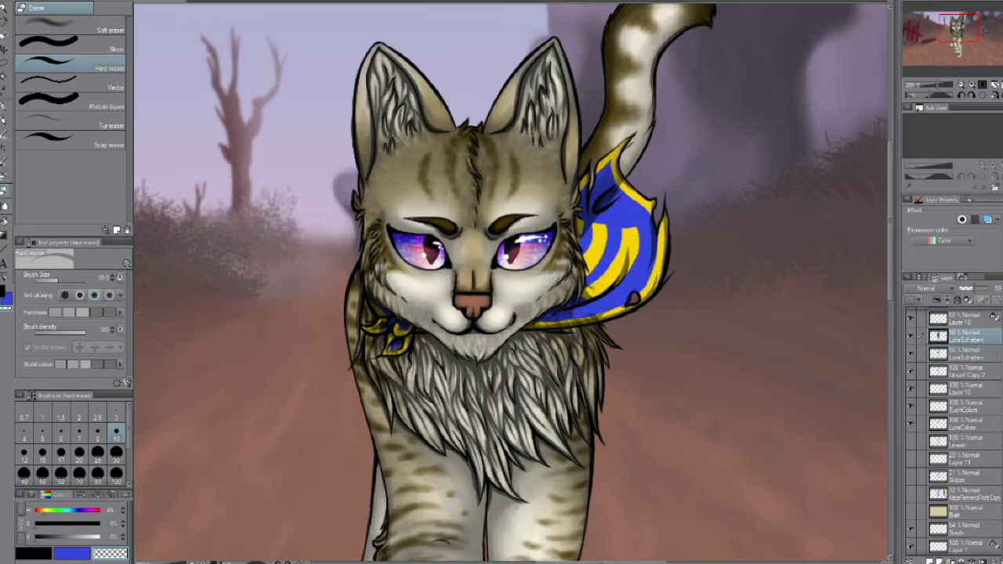
scroll(561, 359, "up", 2)
key("p")
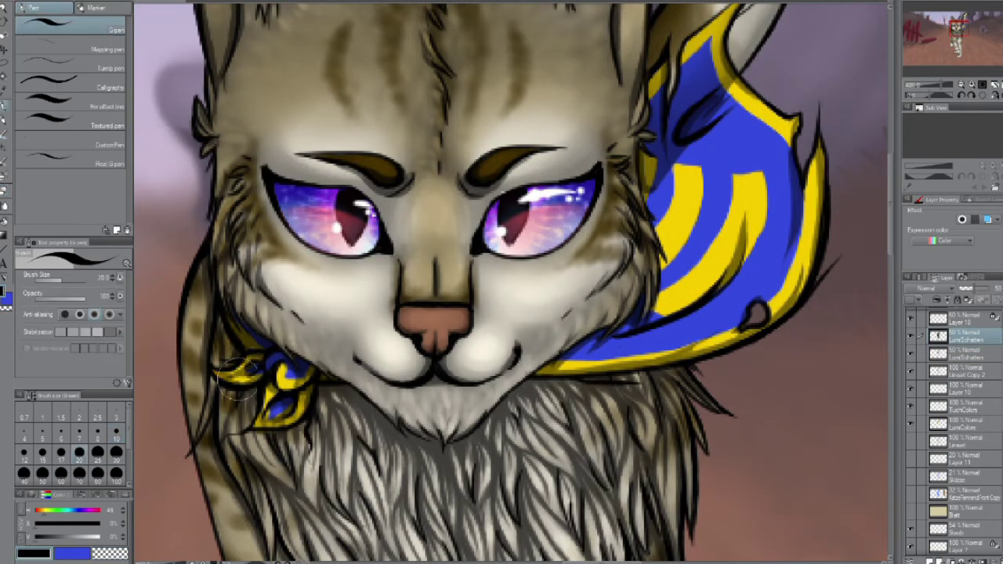
scroll(628, 337, "down", 4)
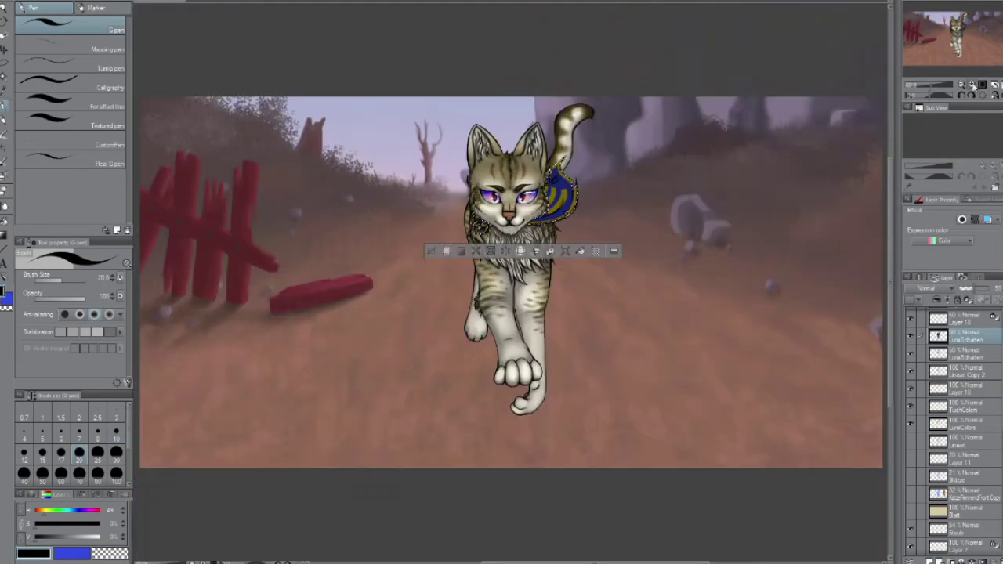
scroll(627, 337, "up", 3)
Step: Carve highlights out of the selected scarf's shadow with the transparent Oil Sponge at sizes 10 and 6, then clear the selection
key("j")
scroll(618, 200, "up", 2)
key("bracketright")
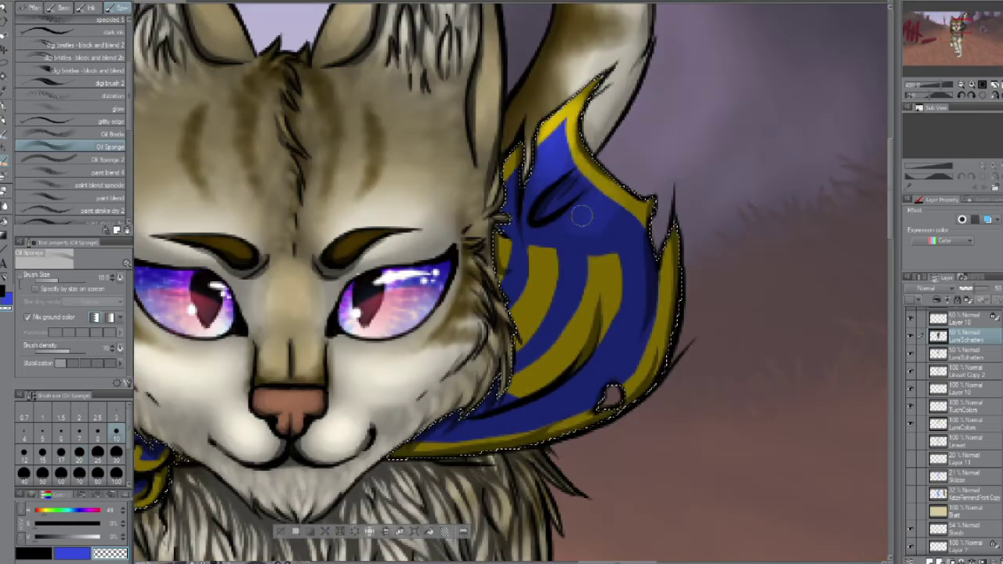
mouse_move(614, 221)
left_mouse_down()
mouse_move(694, 251)
mouse_move(541, 361)
mouse_move(619, 329)
mouse_move(559, 401)
mouse_move(662, 329)
mouse_move(509, 188)
mouse_move(580, 110)
left_mouse_up()
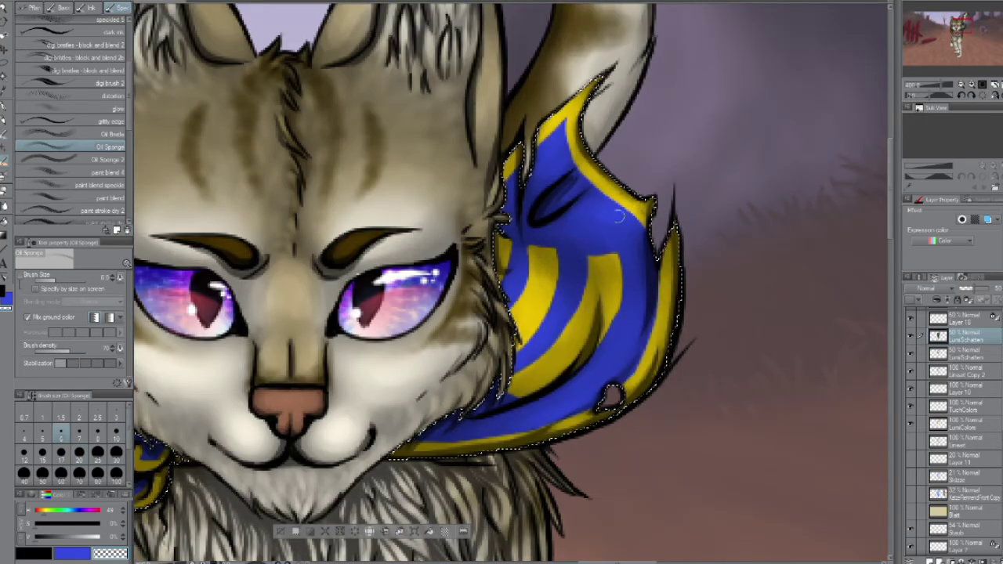
left_click(983, 85)
key("ctrl+d")
scroll(529, 173, "up", 1)
Step: Duplicate the LumiSchatten layer and soften the copied shadow along the cat's body, tail and legs with the Soft eraser at size 30
key("ctrl+j")
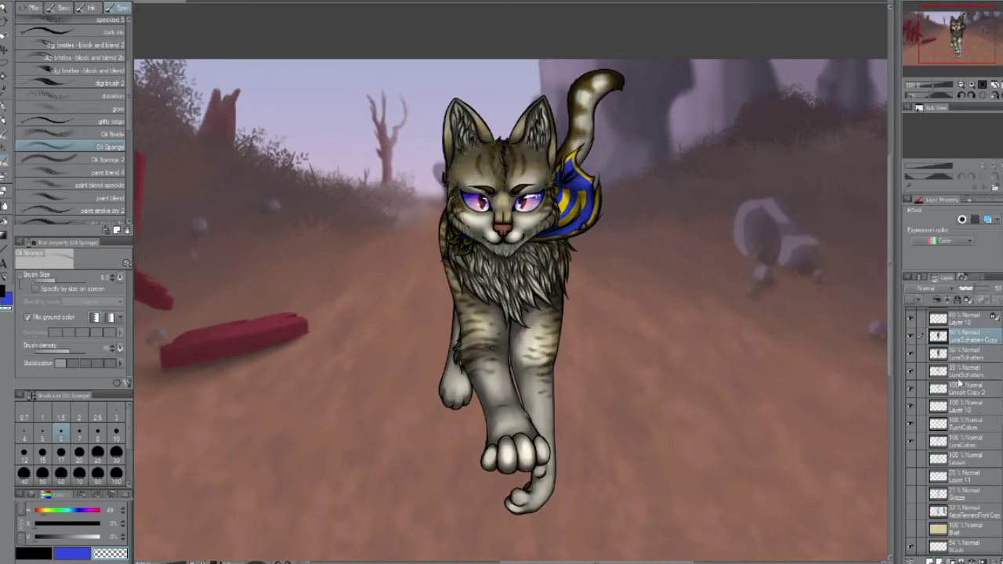
key("e")
left_click_drag(539, 99, 509, 251)
scroll(507, 275, "up", 1)
left_click_drag(533, 134, 580, 211)
mouse_move(596, 78)
left_mouse_down()
mouse_move(431, 227)
mouse_move(418, 420)
mouse_move(478, 509)
left_mouse_up()
scroll(486, 439, "down", 1)
left_click_drag(471, 424, 518, 501)
left_click_drag(548, 204, 580, 392)
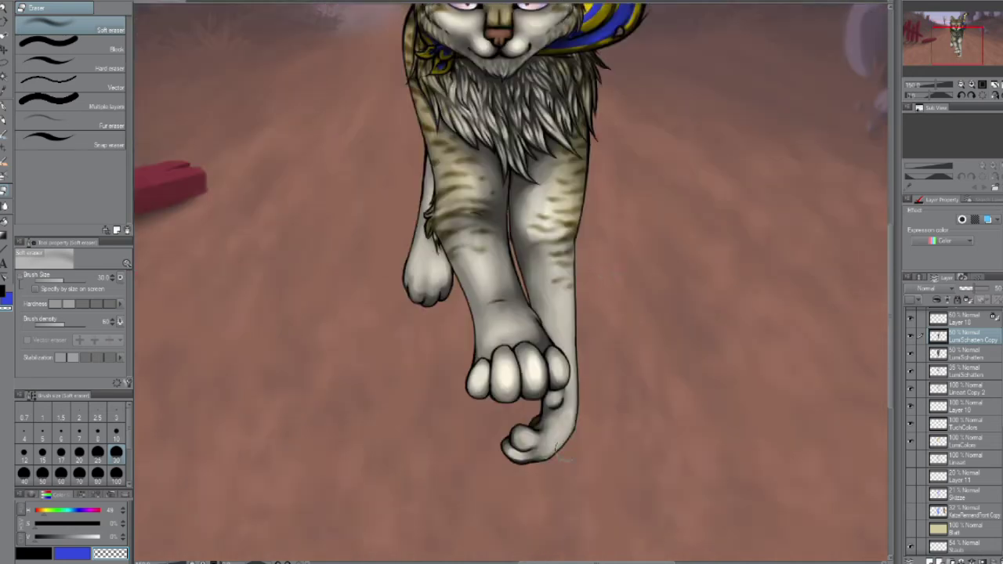
Step: Turn the hole near the scarf's lower edge into an open tear on Lineart Copy 2 with the shadow layers hidden, then show them again
key("ctrl+0")
scroll(584, 212, "up", 3)
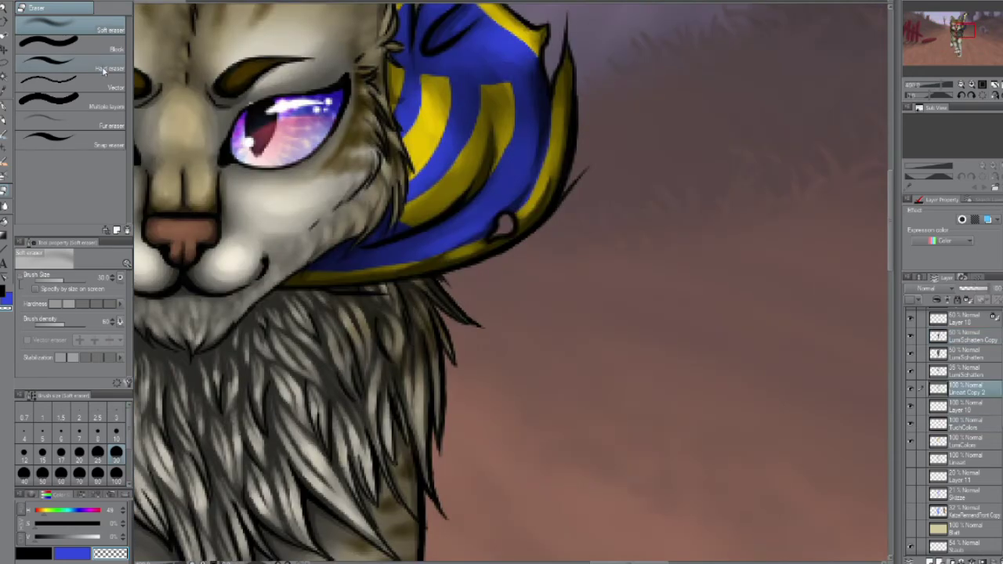
left_click(70, 68)
left_click(921, 374)
key("alt+]")
key("alt+]")
key("p")
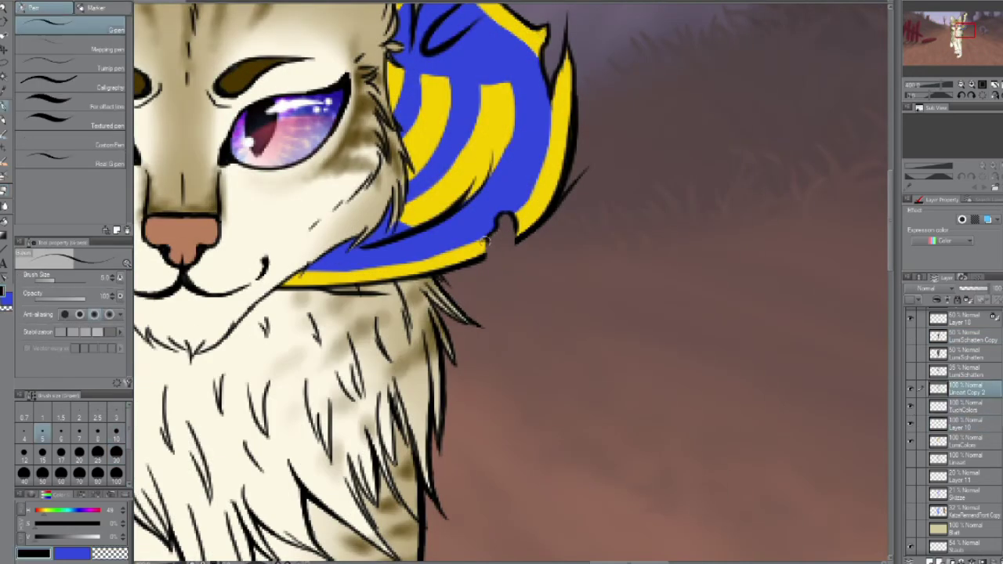
left_click(911, 371)
left_click(911, 353)
left_click(911, 335)
key("ctrl+0")
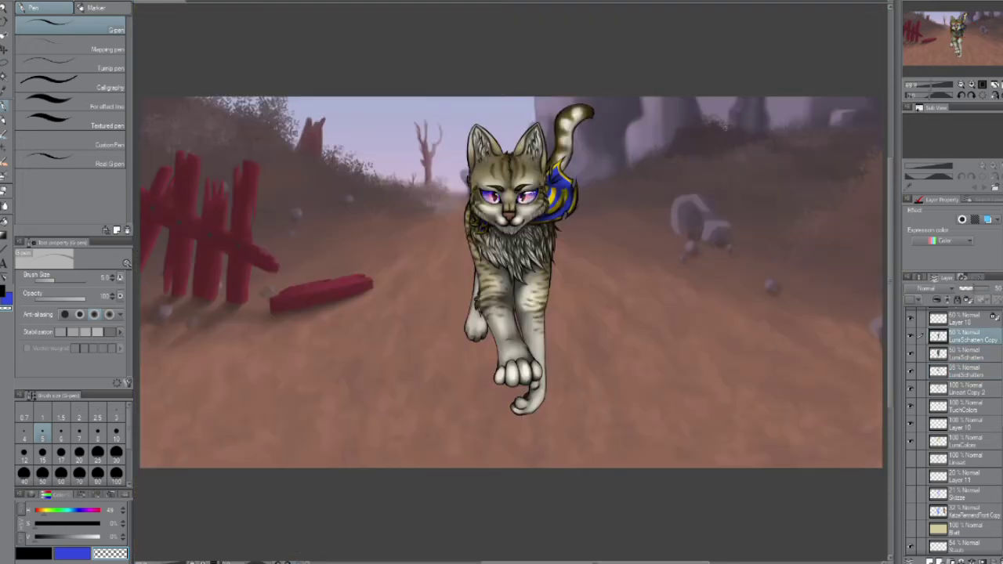
Step: Rename the upper shadow layers LumiSchatten3 and LumiSchatten2, and add a LumiLicht1 layer above them in Soft light mode
scroll(939, 427, "up", 1)
double_click(972, 369)
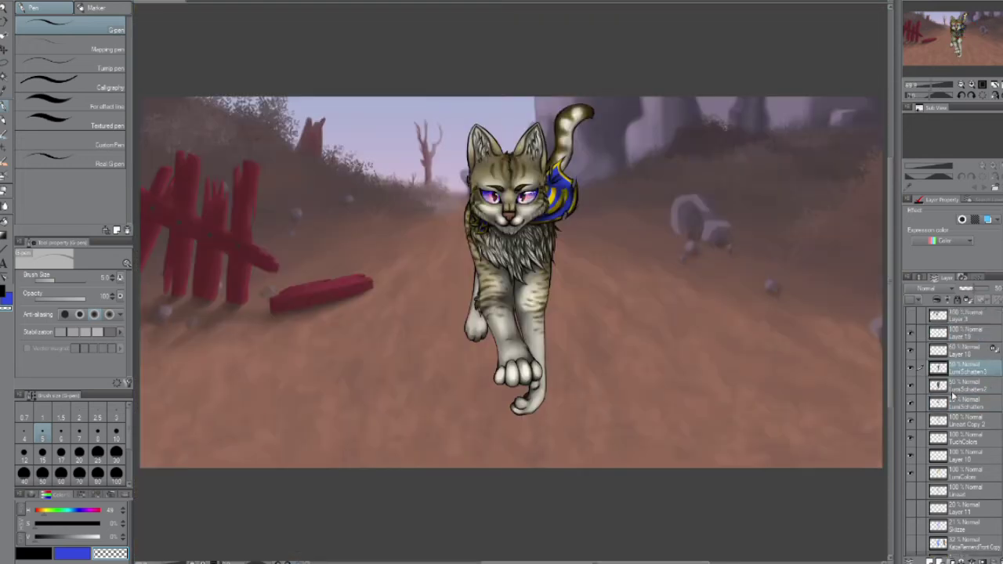
left_click(928, 288)
left_click(925, 253)
scroll(596, 223, "up", 2)
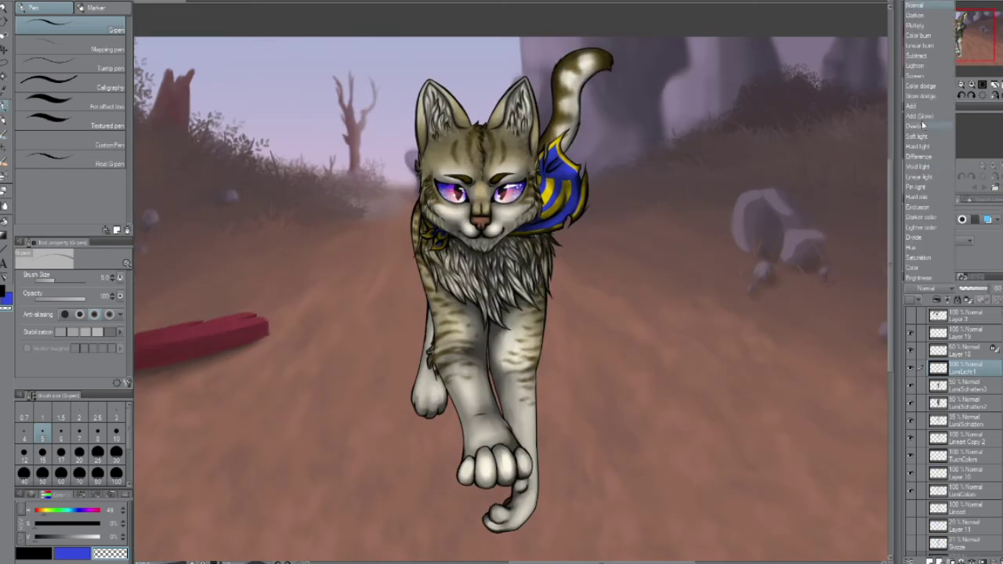
Step: Paint warm orange light onto the cat and glowing orange rays behind it on the Add (Glow) Layer 12
left_click(5, 145)
left_click_drag(396, 110, 392, 204)
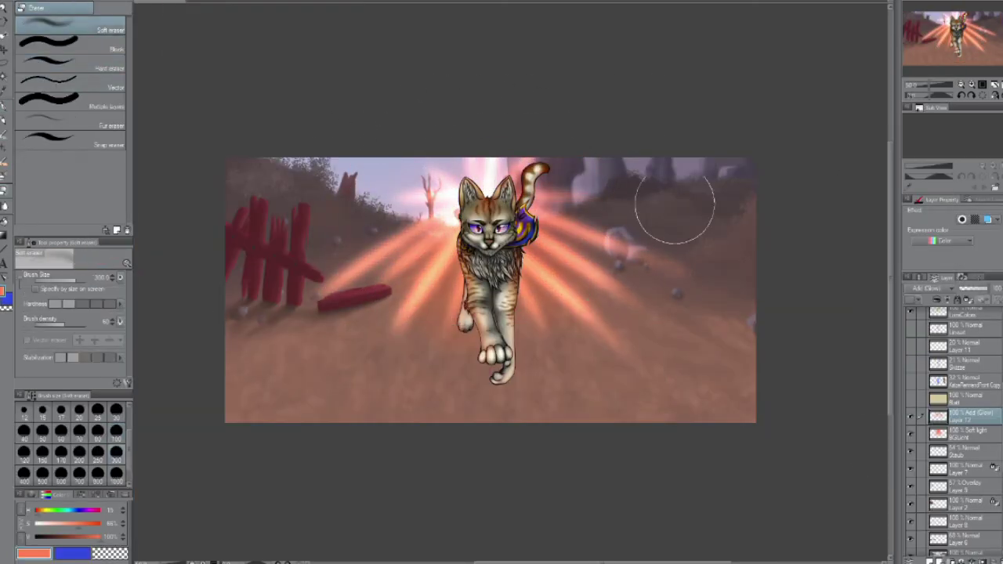
right_click(975, 421)
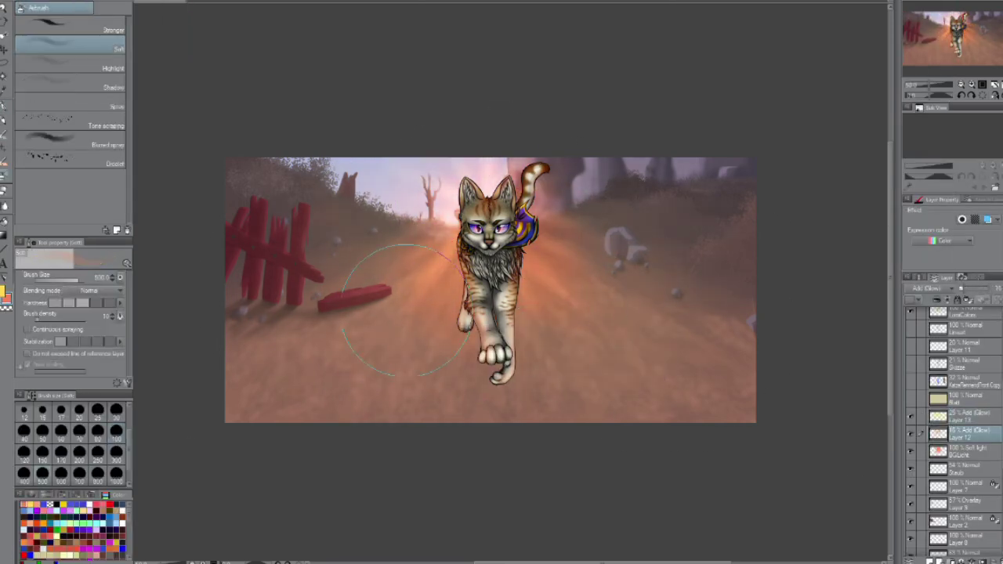
Step: Airbrush a dark brown vignette around the background on Layer 14 at size 1000 and set the layer to Color burn with reduced opacity
left_click_drag(572, 337, 635, 235)
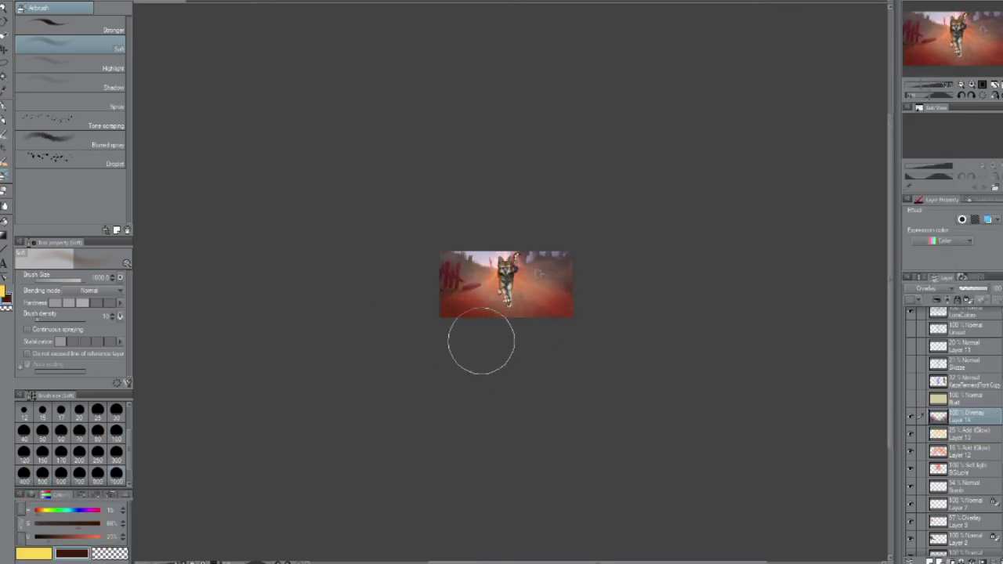
key("c")
left_click_drag(481, 341, 550, 241)
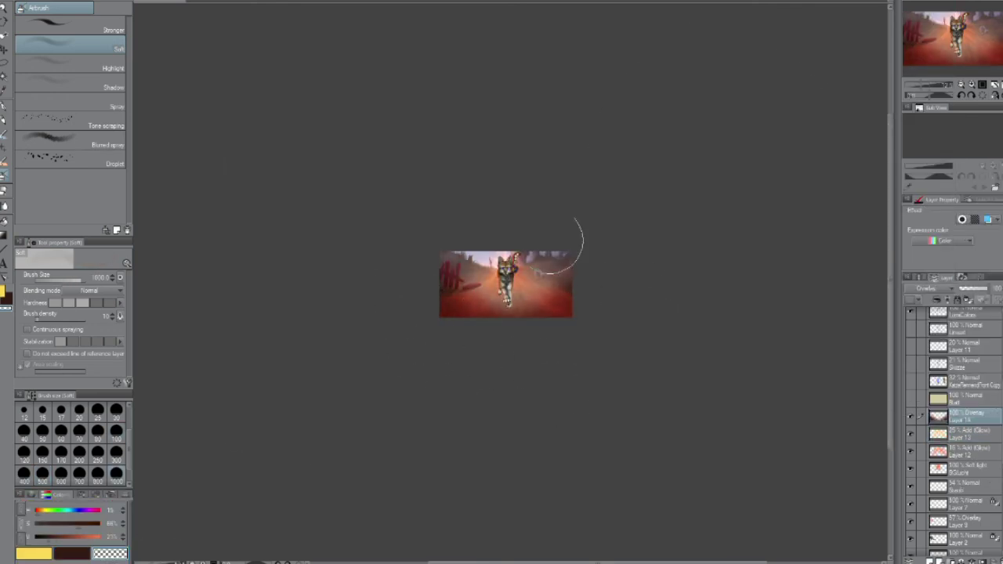
left_click(928, 288)
left_click(925, 261)
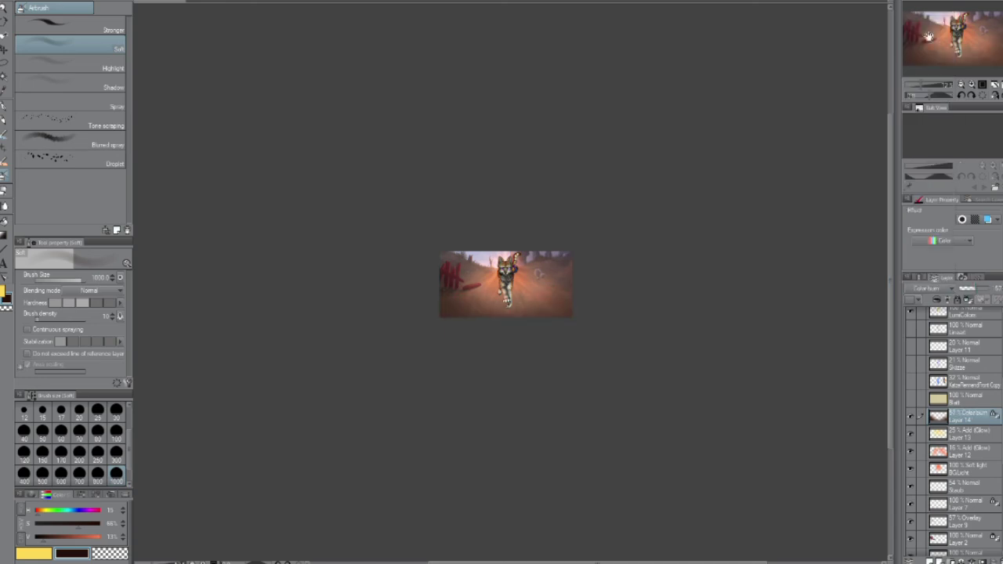
Step: Airbrush a soft black ground shadow below the cat's paws on LumiSchatten3 at size 100, with everything except the cat selected
left_click(964, 433)
key("ctrl+plus")
key("ctrl+plus")
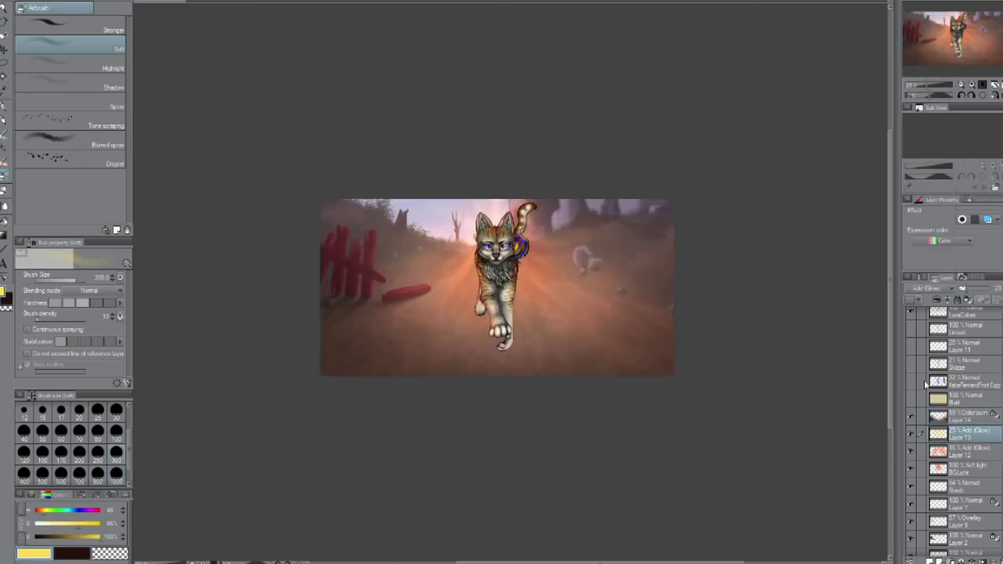
key("ctrl+plus")
scroll(972, 392, "up", 5)
left_click(964, 368)
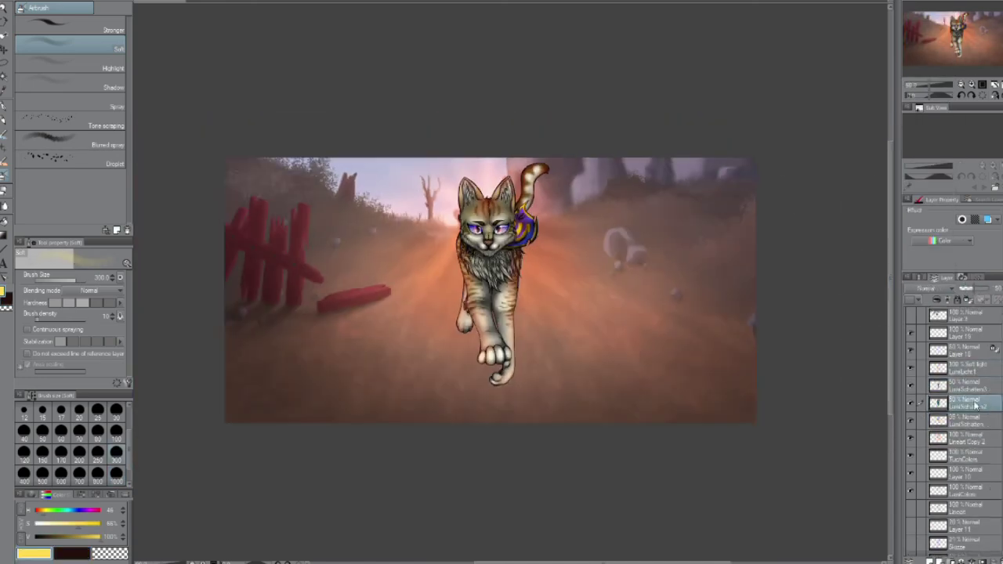
left_click(987, 401)
left_click_drag(470, 368, 419, 510)
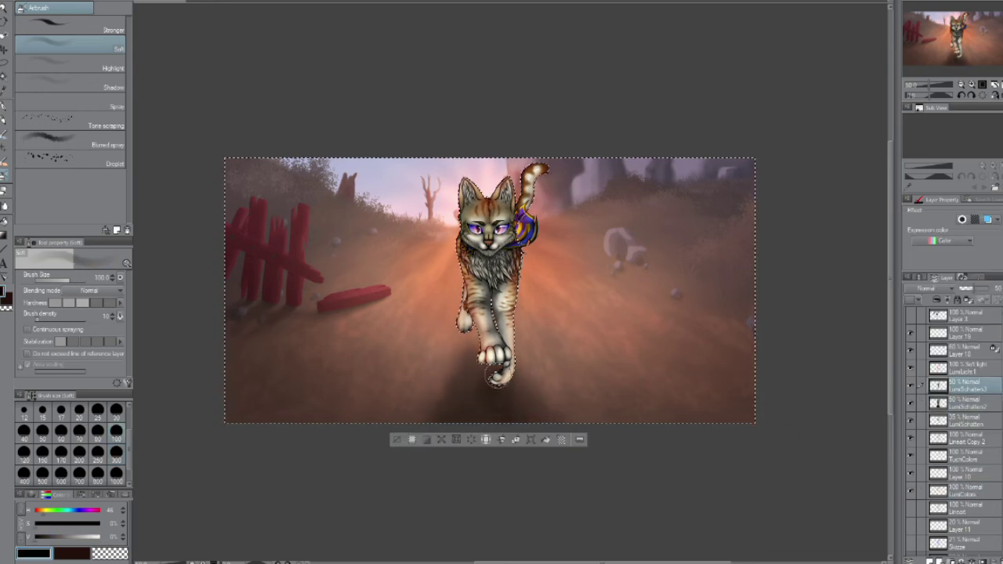
Step: Tone down the Add (Glow) light layers behind the cat and clear the selection
scroll(957, 407, "down", 5)
left_click(914, 381)
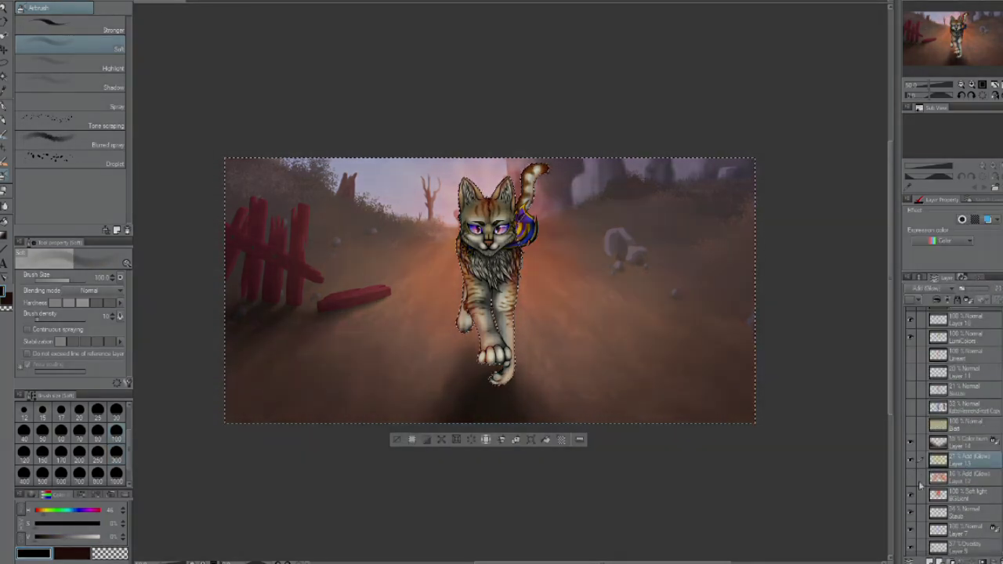
key("ctrl+d")
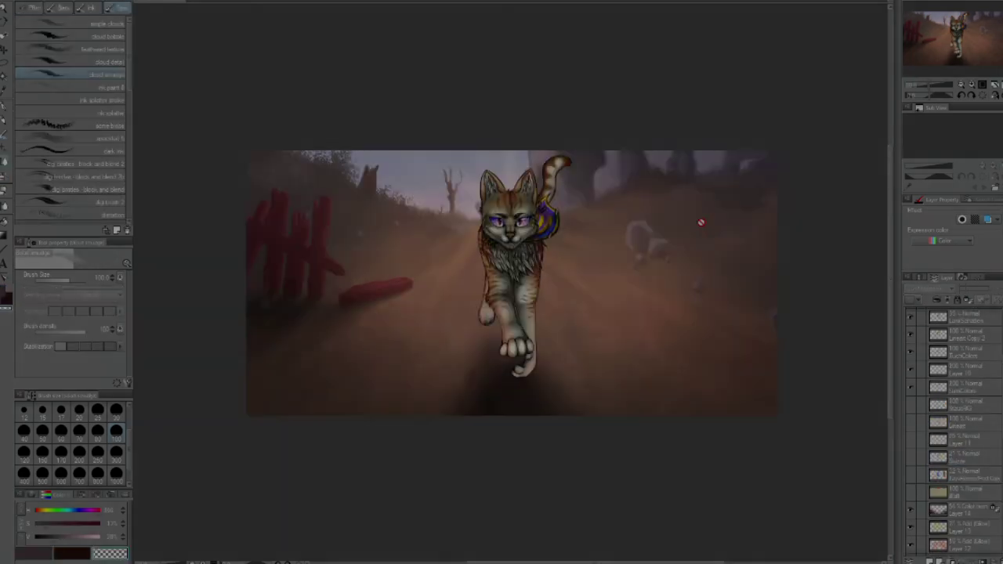